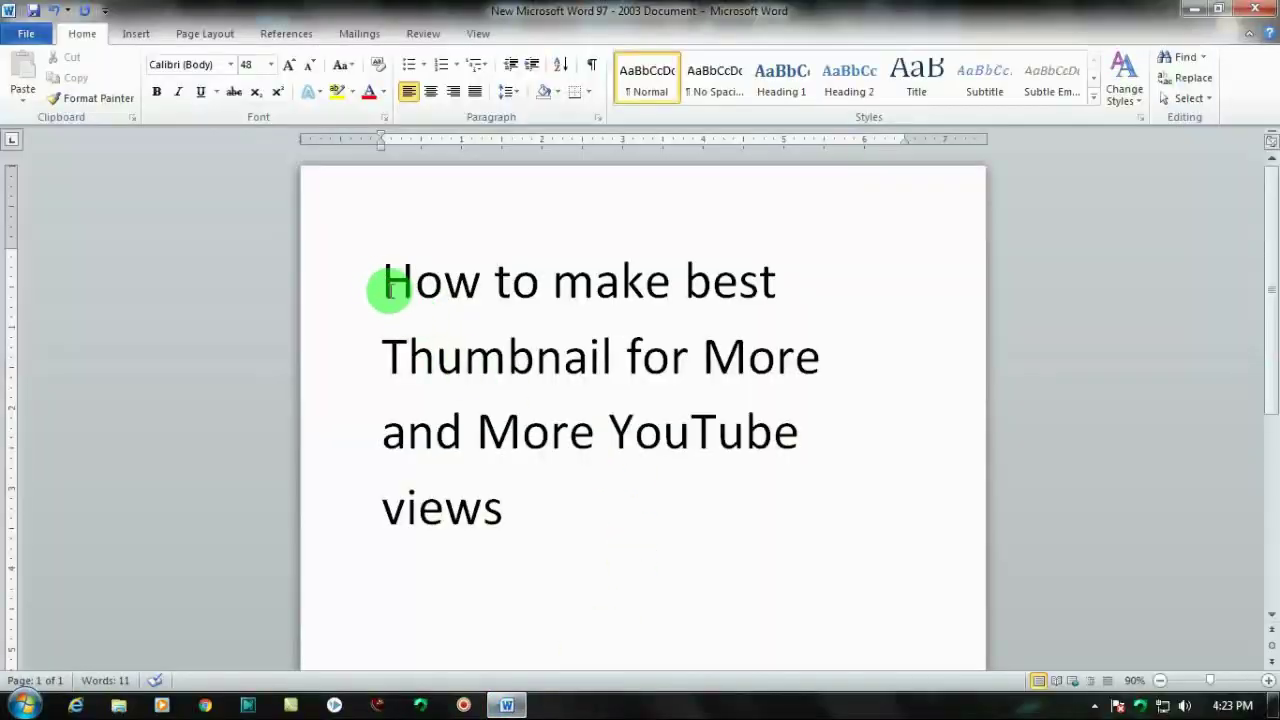
Step: Copy the sentence 'How to make best Thumbnail for More and More YouTube views' from Word, then minimize Word
drag(381, 279, 778, 484)
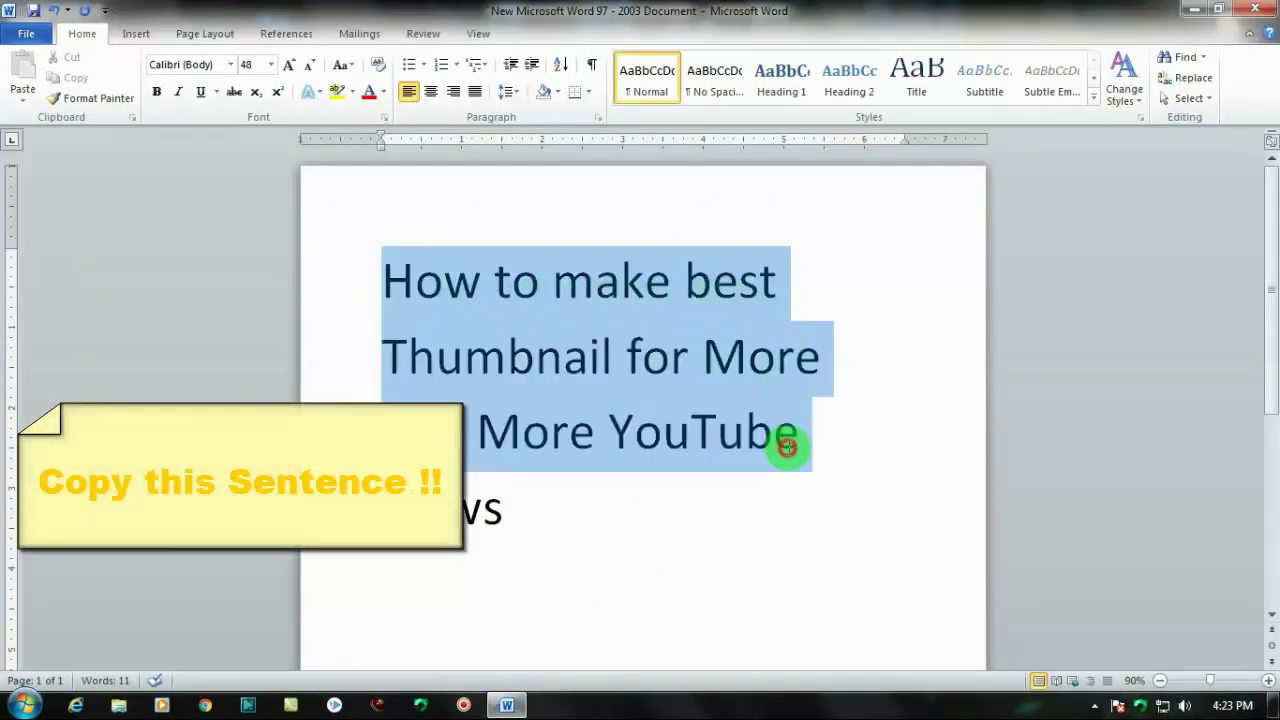
click(731, 513)
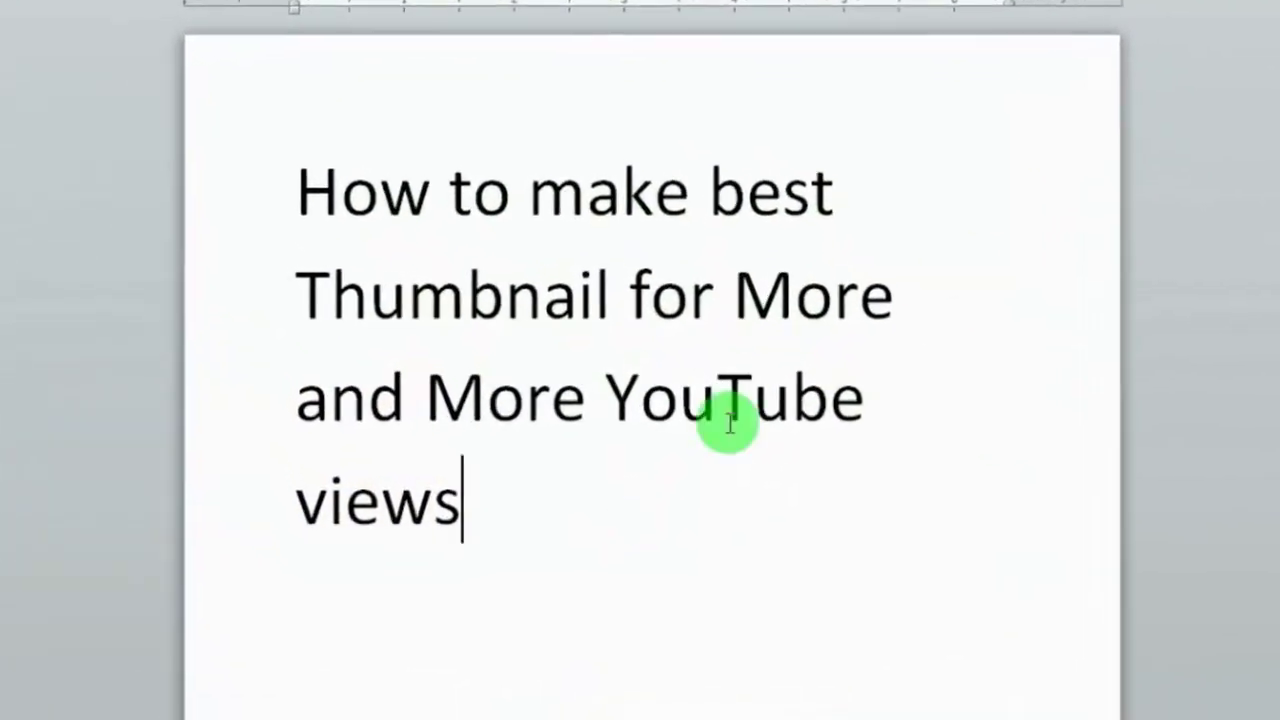
drag(488, 508, 291, 311)
drag(163, 228, 163, 171)
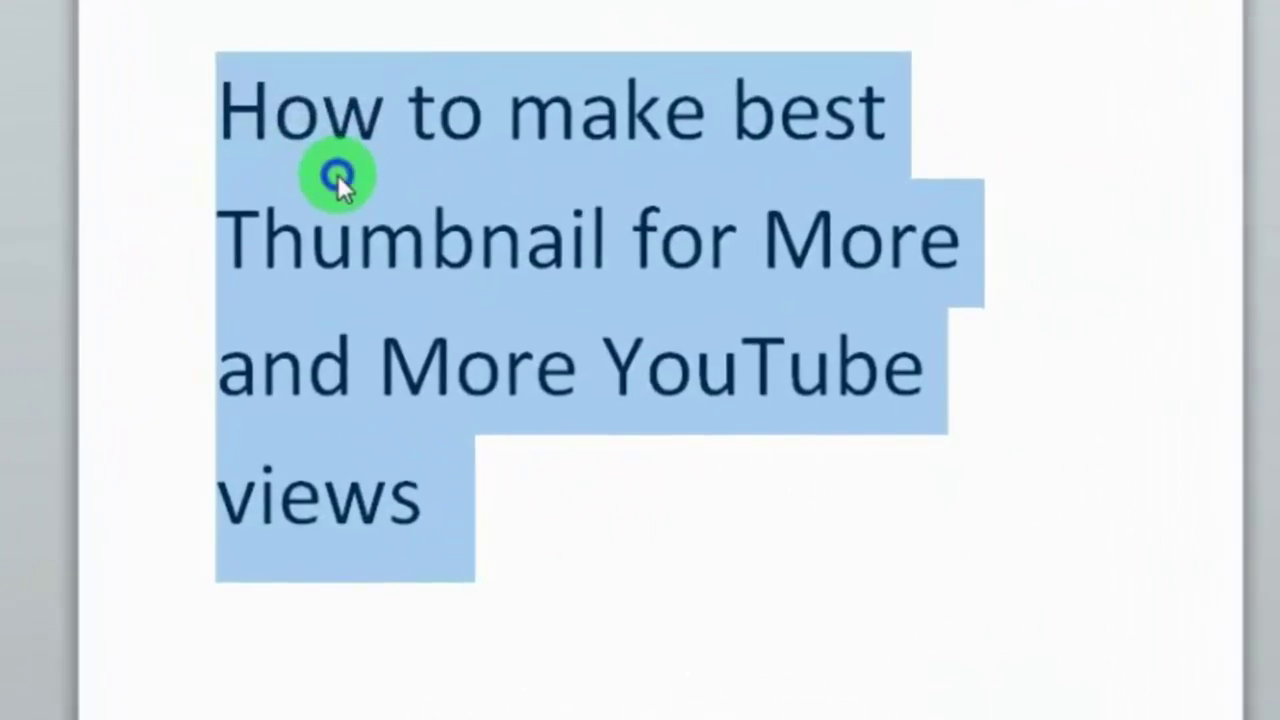
right_click(337, 176)
click(470, 230)
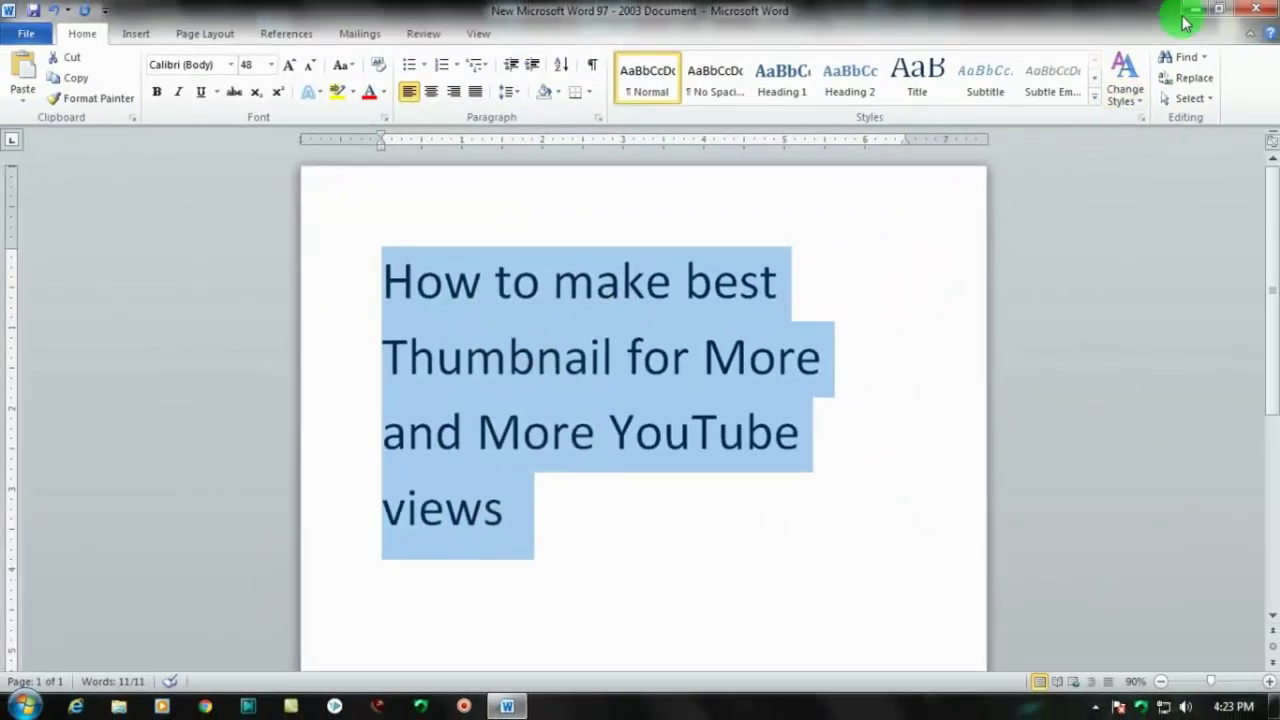
click(1169, 20)
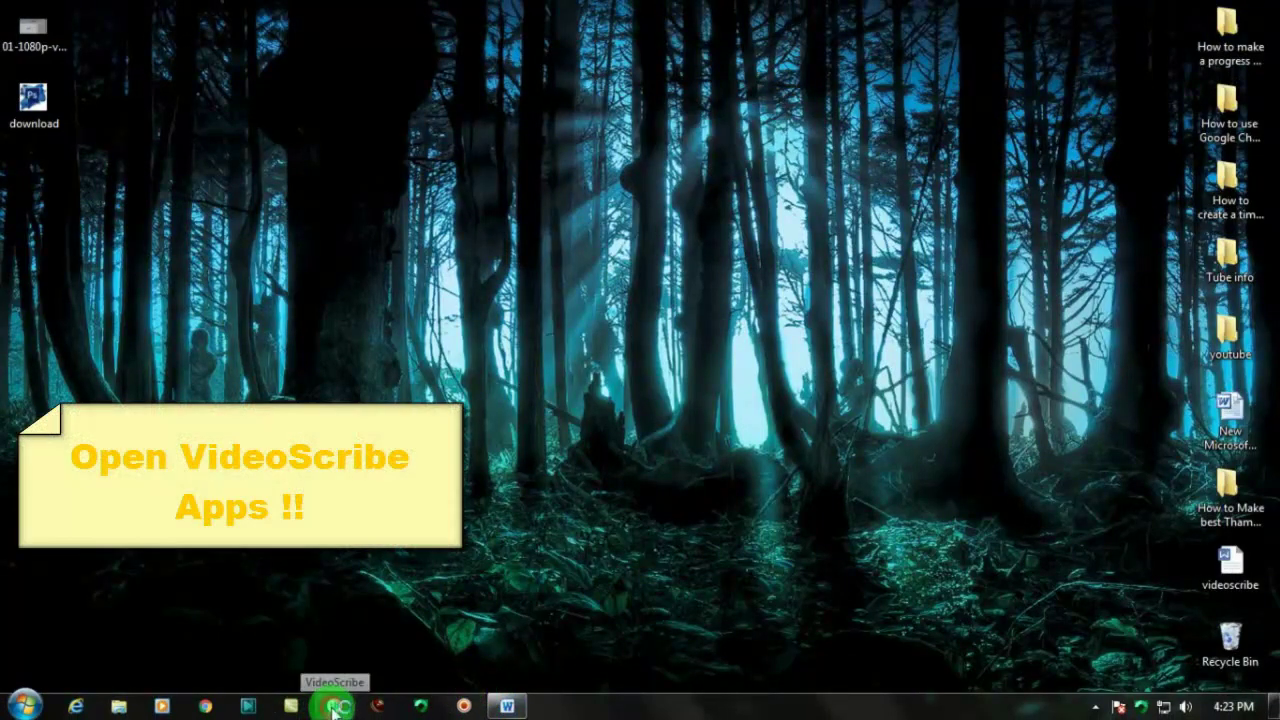
Step: Switch to VideoScribe from the taskbar and create a new blank scribe
click(334, 708)
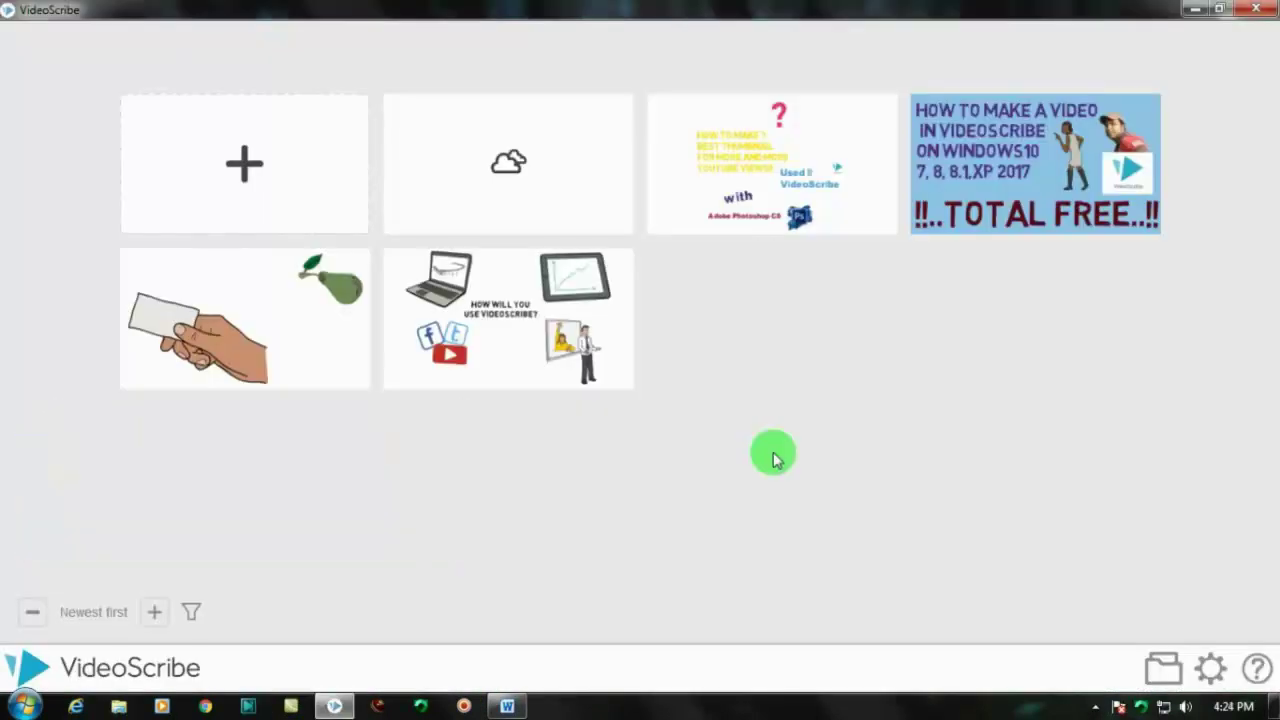
click(279, 181)
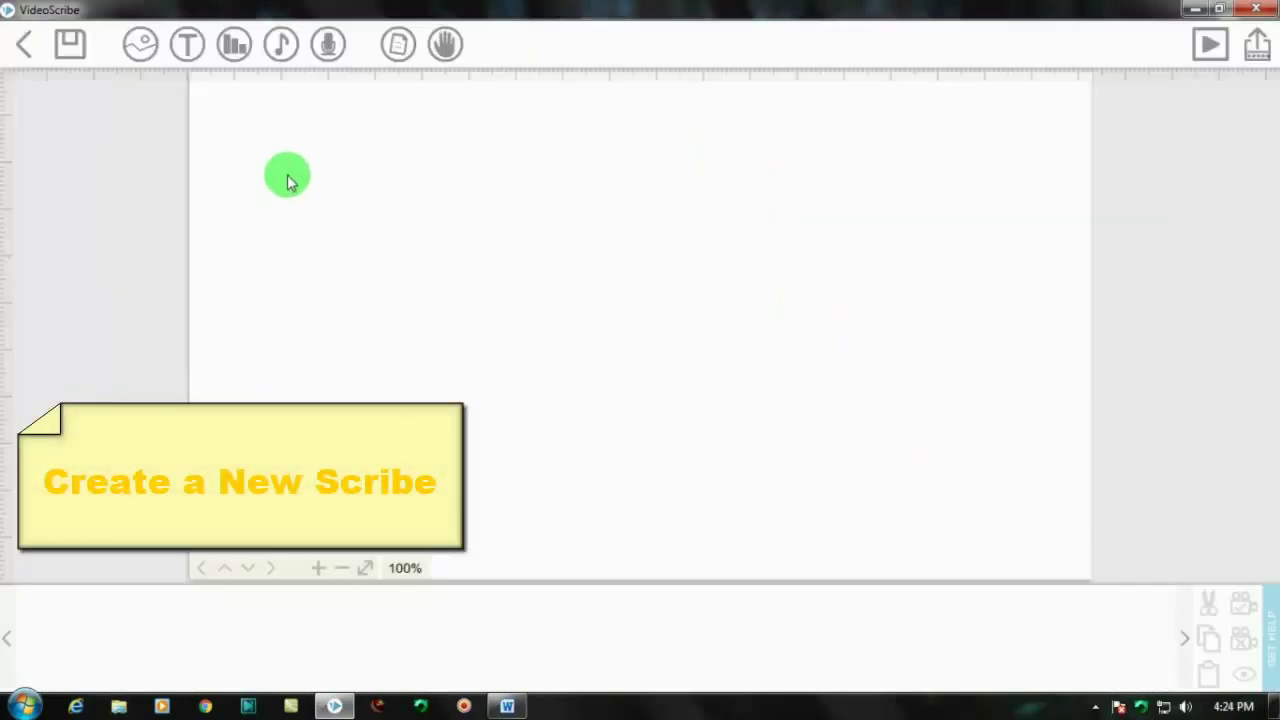
right_click(490, 316)
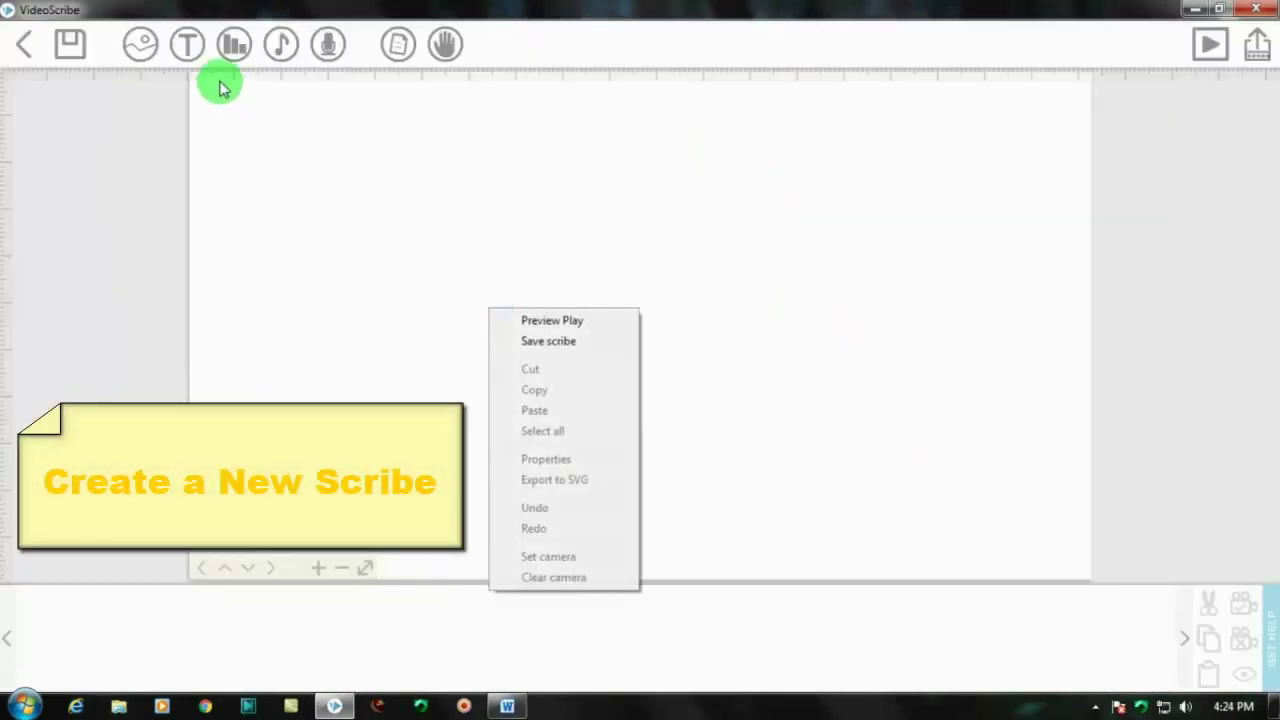
click(195, 50)
Step: Paste the copied title into a new text element's message box
click(194, 47)
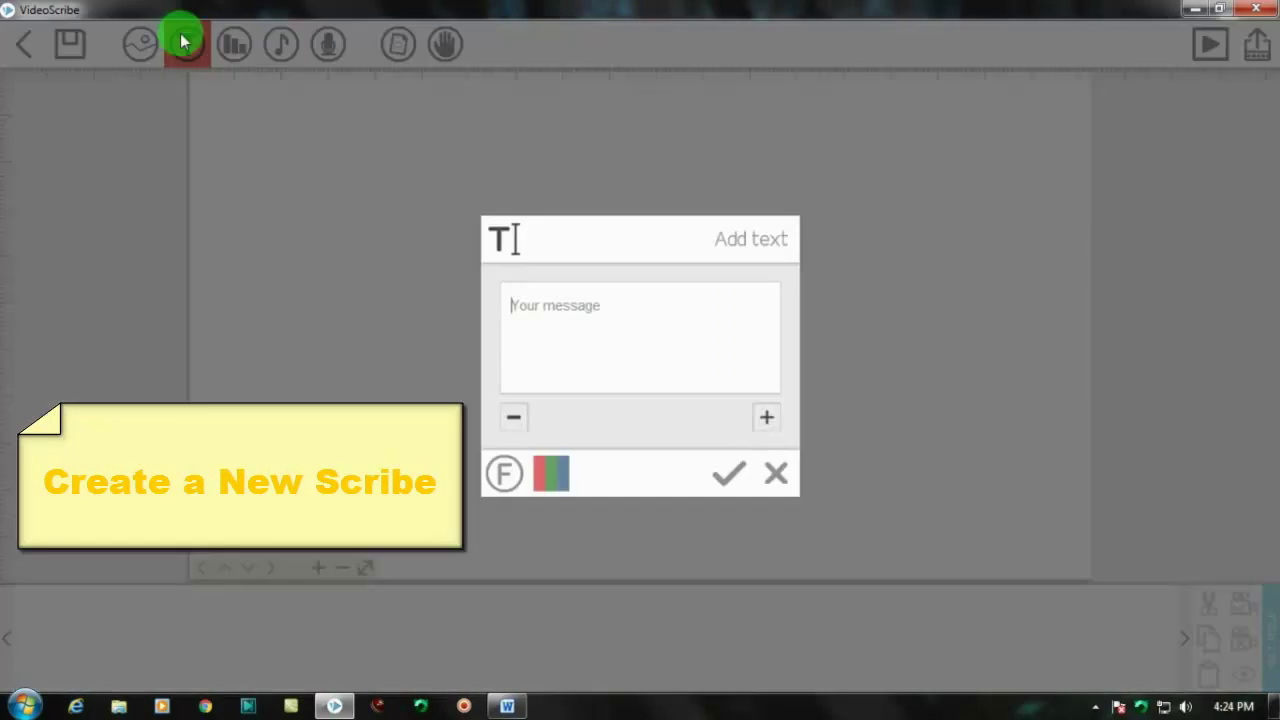
right_click(563, 314)
click(645, 377)
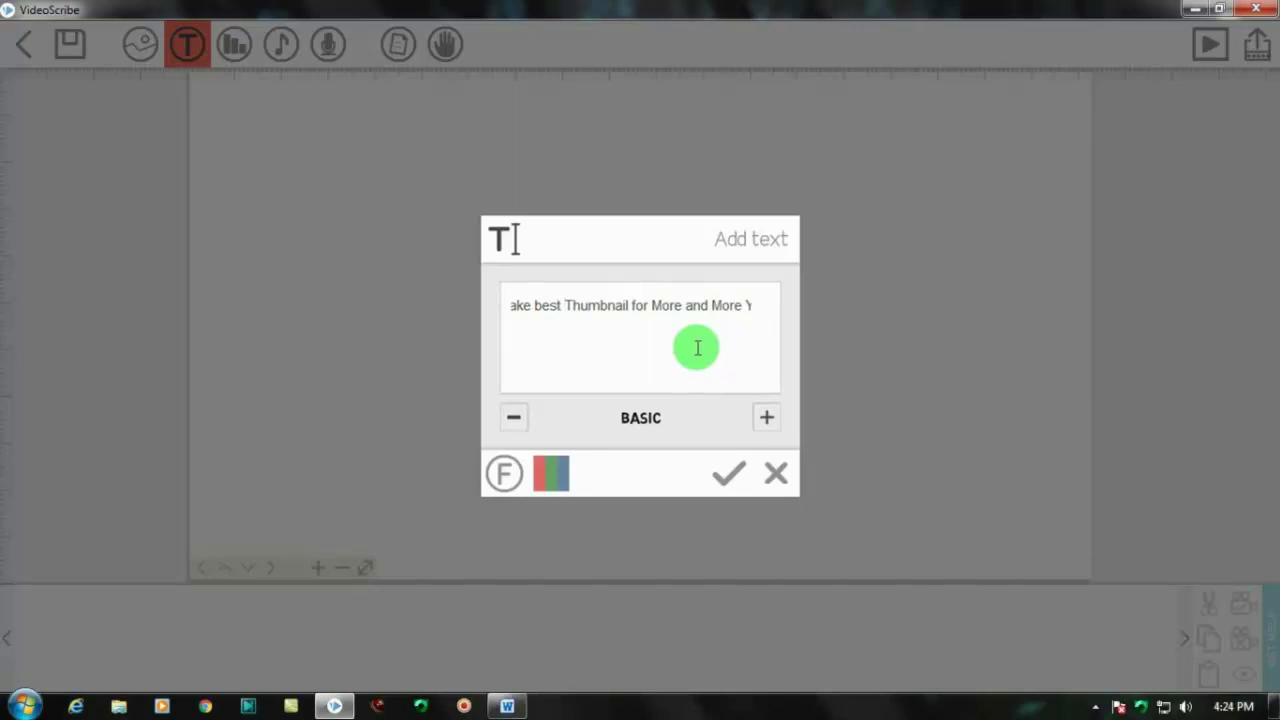
Step: Split the title into lines: 'How to make ??', 'best Thumbnail', 'for More and More', 'YouTube views'
key(ctrl+Left)
key(ctrl+Left)
key(ctrl+Left)
key(ctrl+Left)
key(ctrl+Left)
key(ctrl+Left)
key(ctrl+Left)
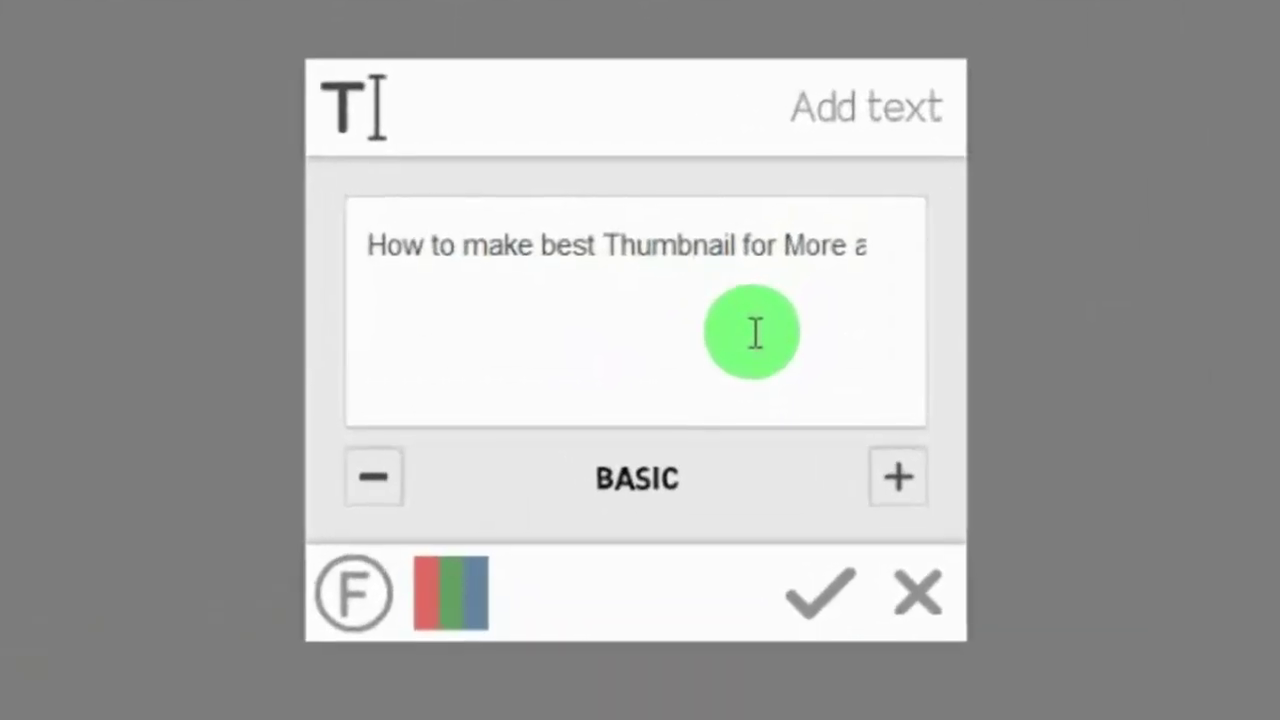
key(Return)
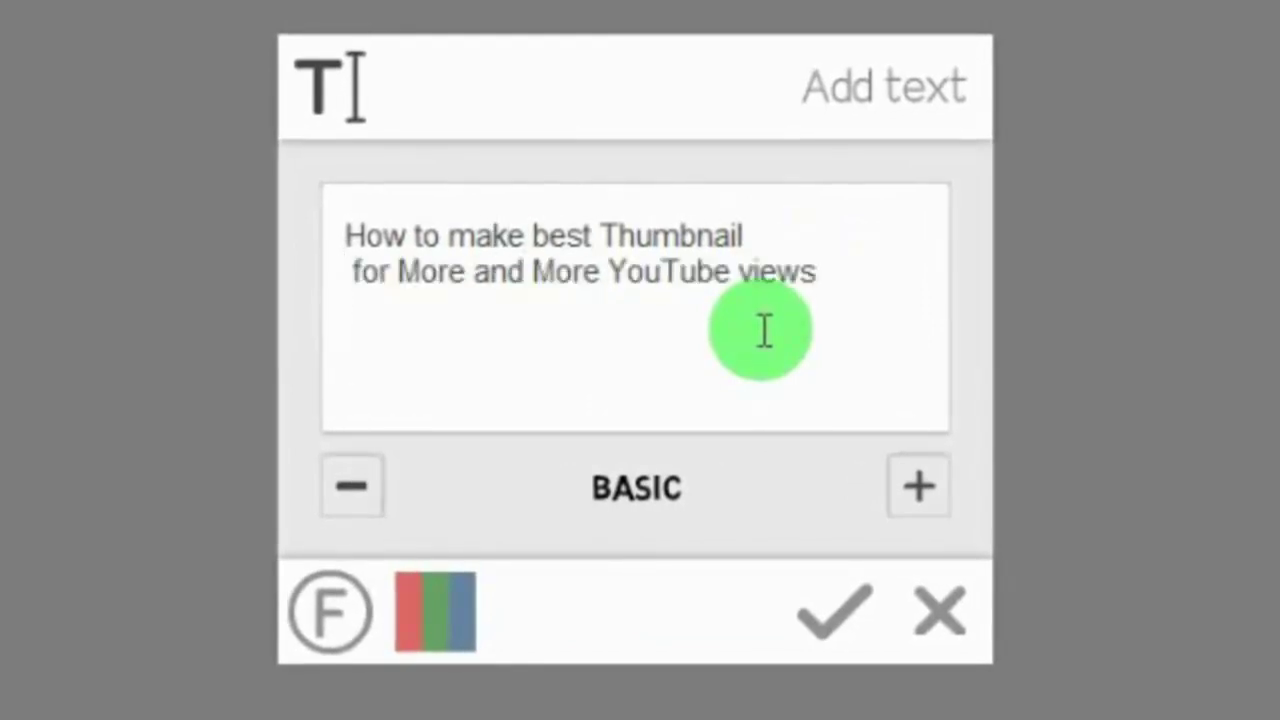
key(Return)
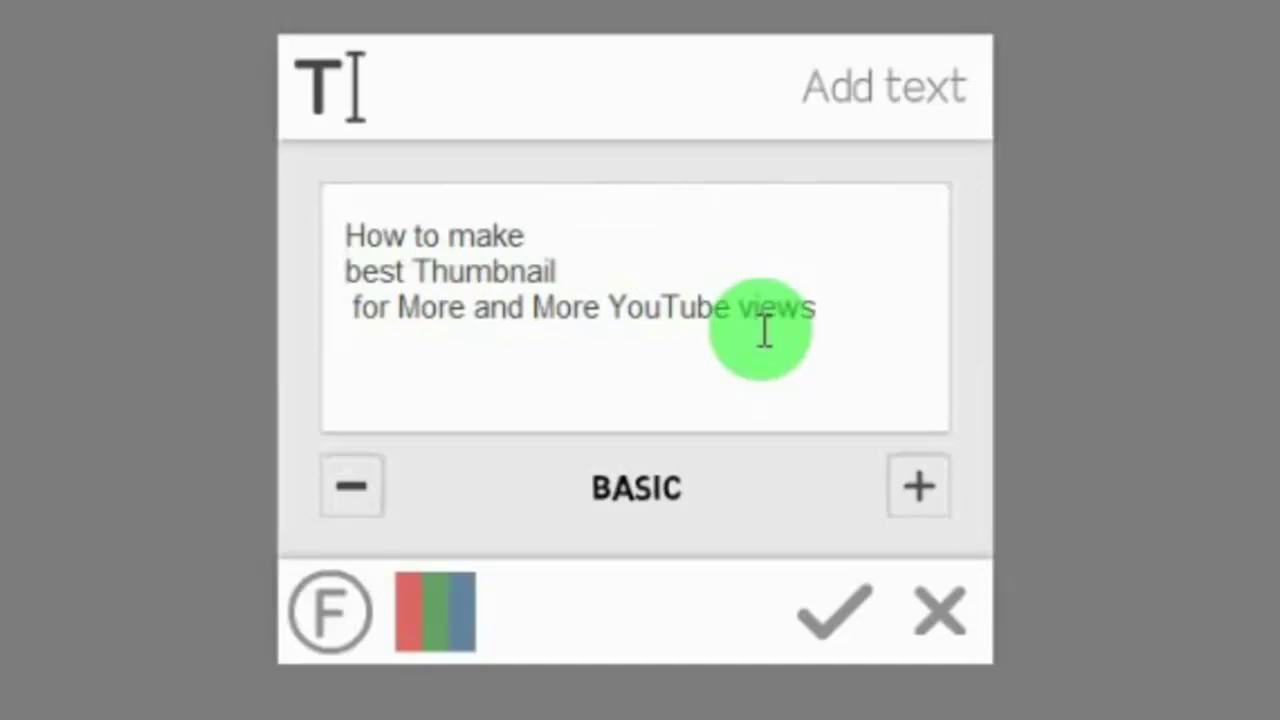
key(BackSpace)
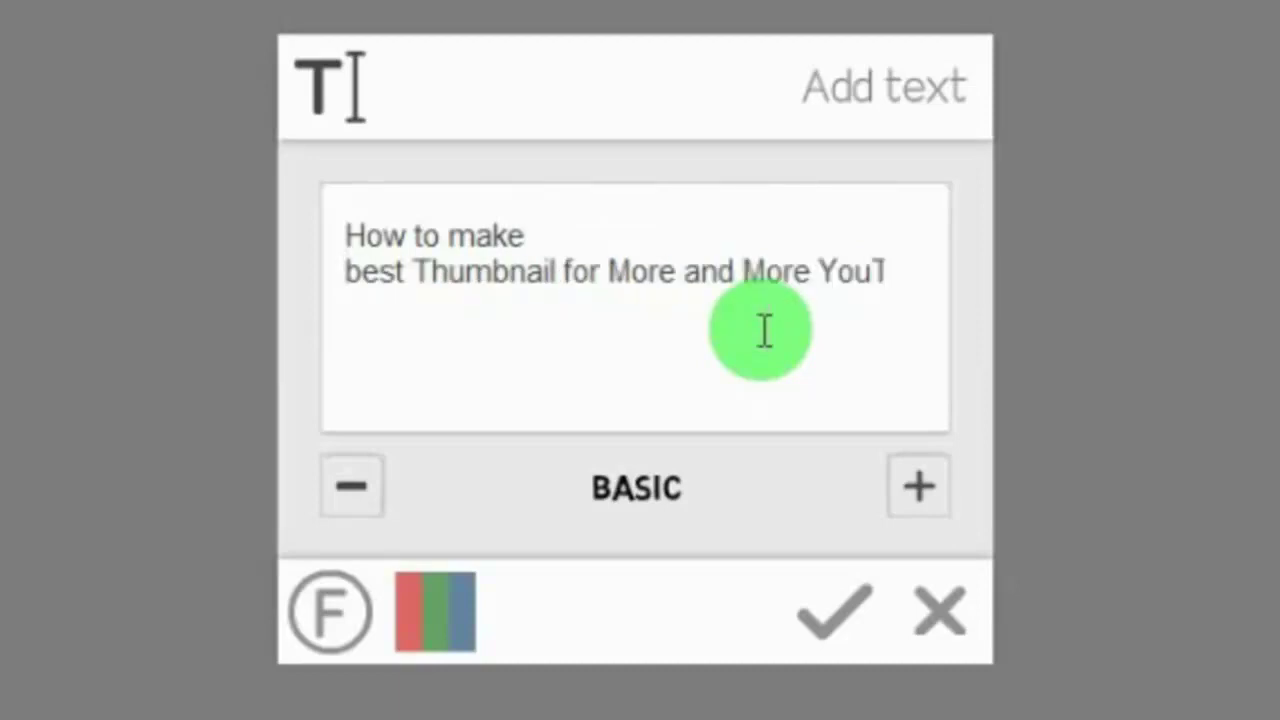
key(BackSpace)
text(ube views)
key(Return)
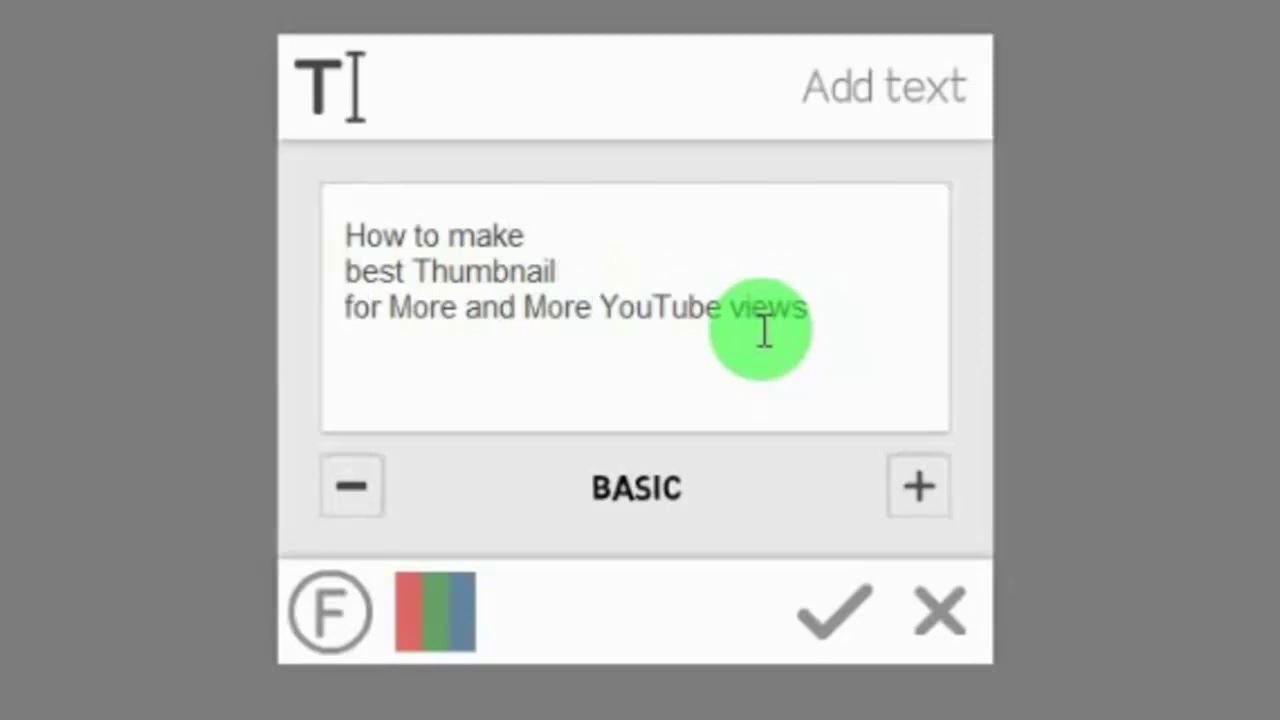
key(Return)
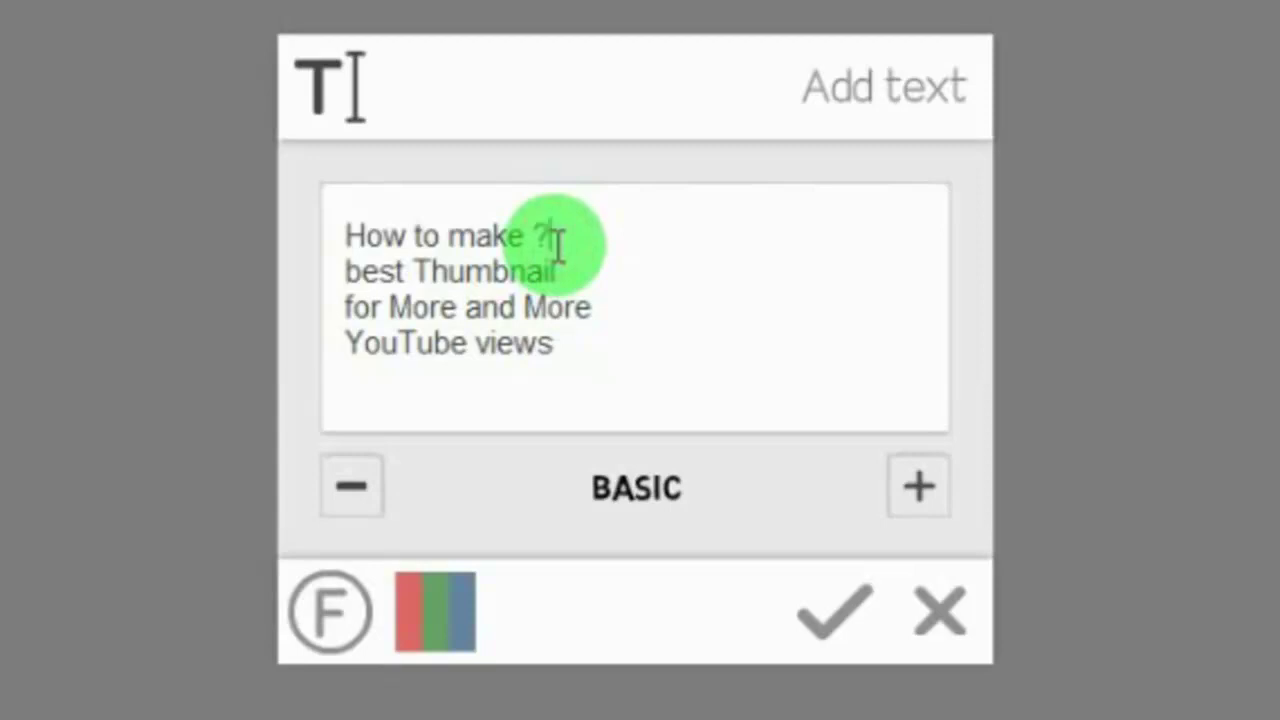
text(?)
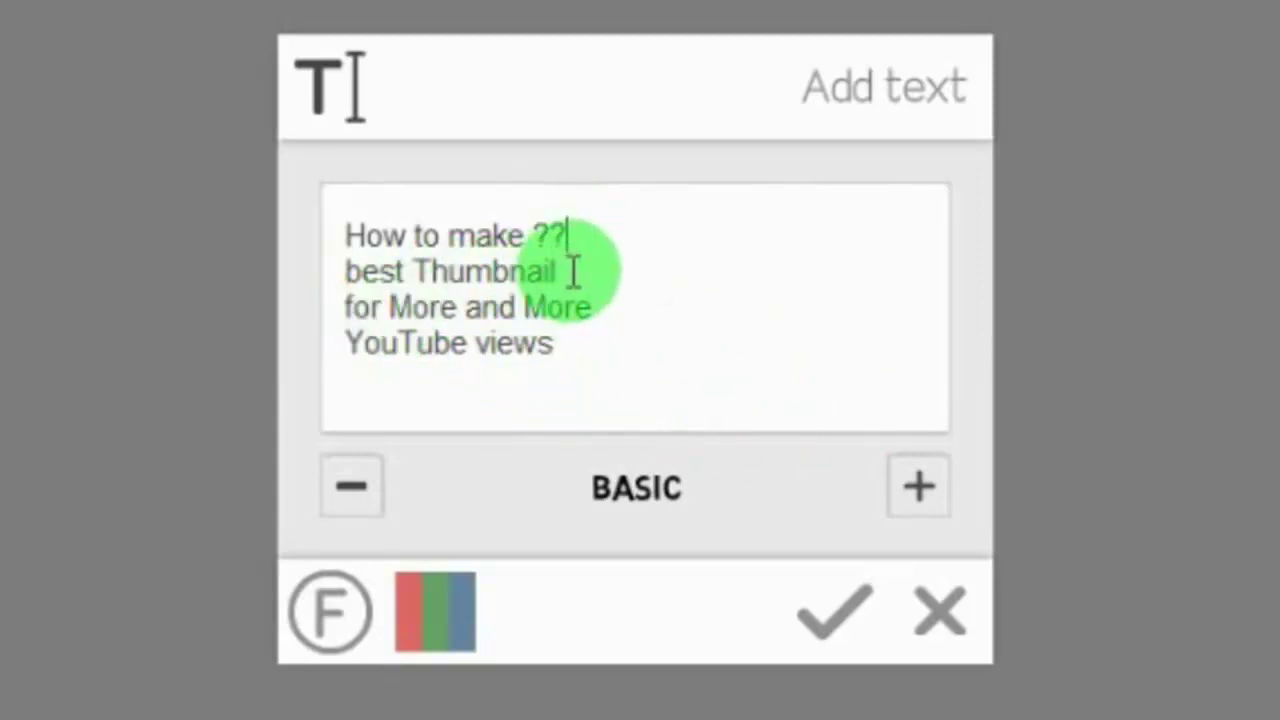
key(Return)
click(566, 320)
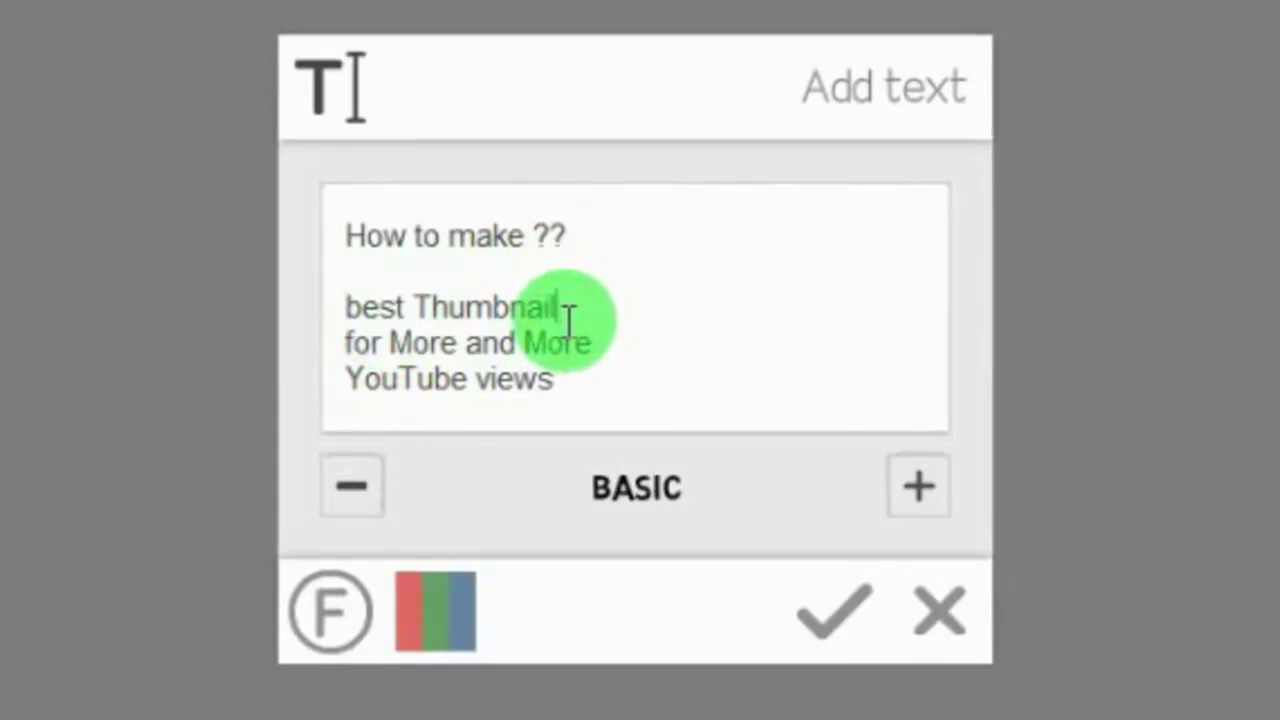
click(603, 362)
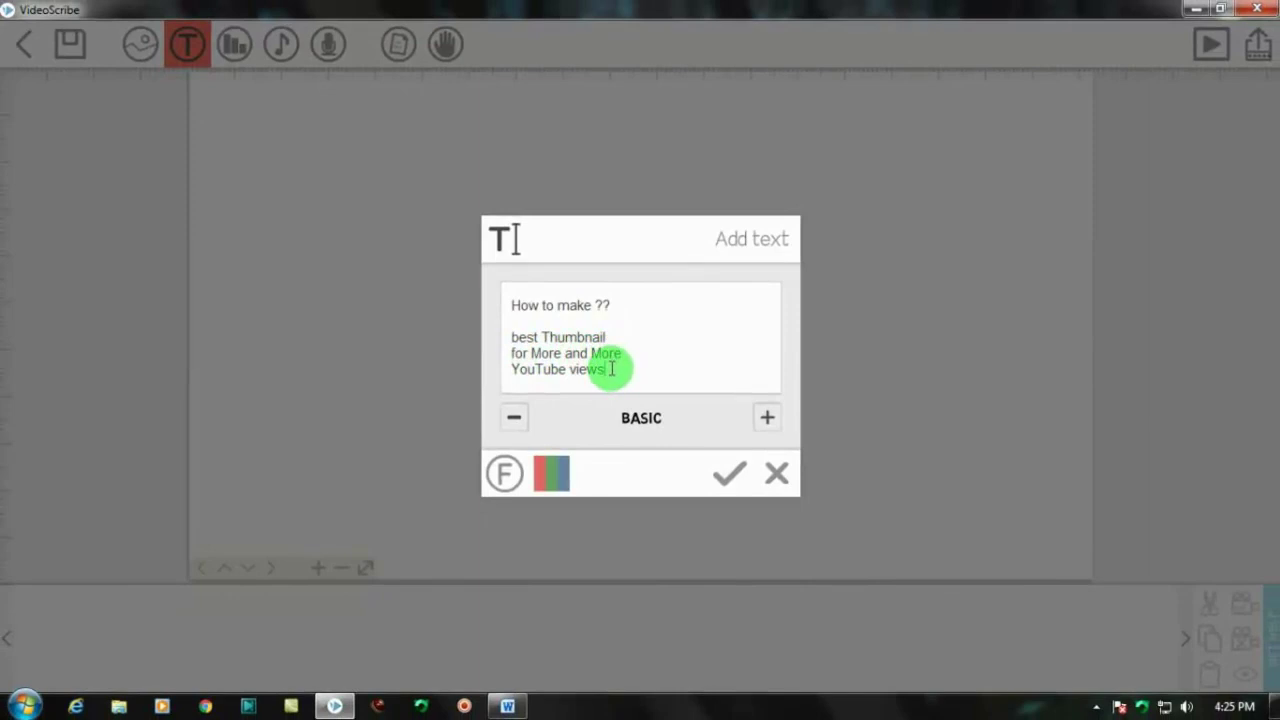
text(!!)
Step: Add the title to the canvas, enlarge it at the upper left, and reopen its wording editor
click(728, 475)
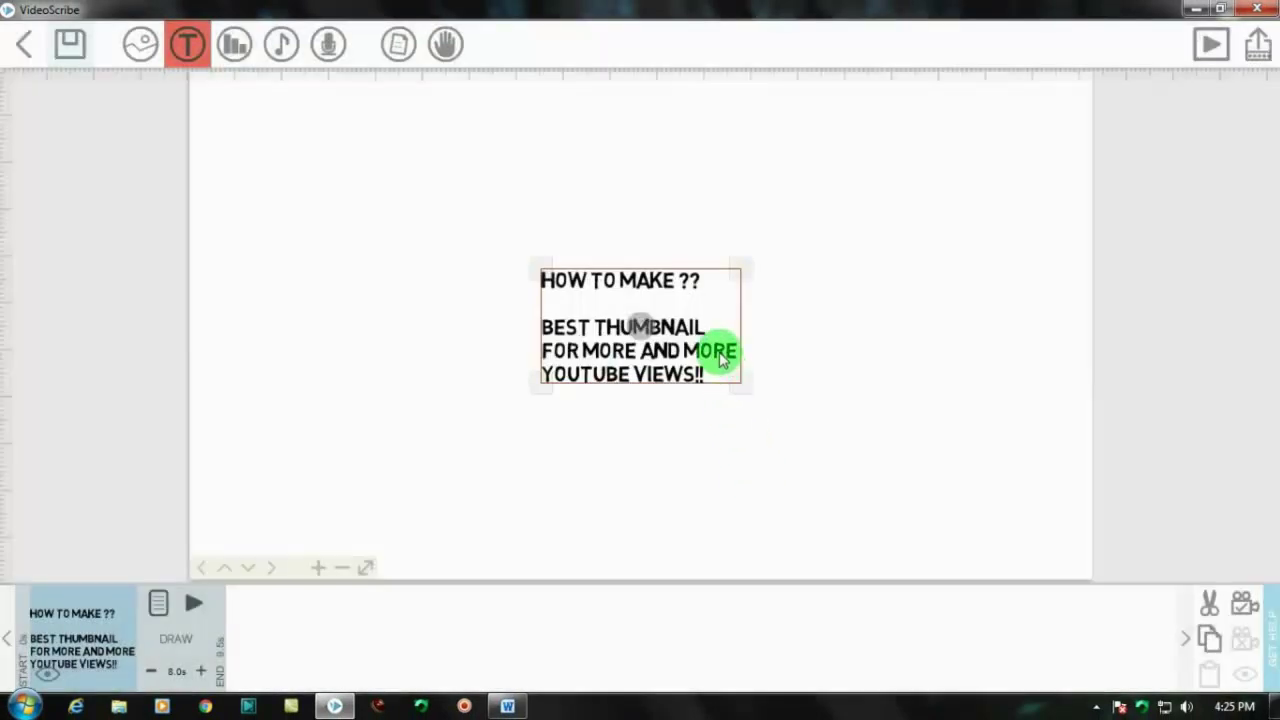
mouse_move(722, 360)
mouse_down()
mouse_move(434, 222)
mouse_move(543, 336)
mouse_up()
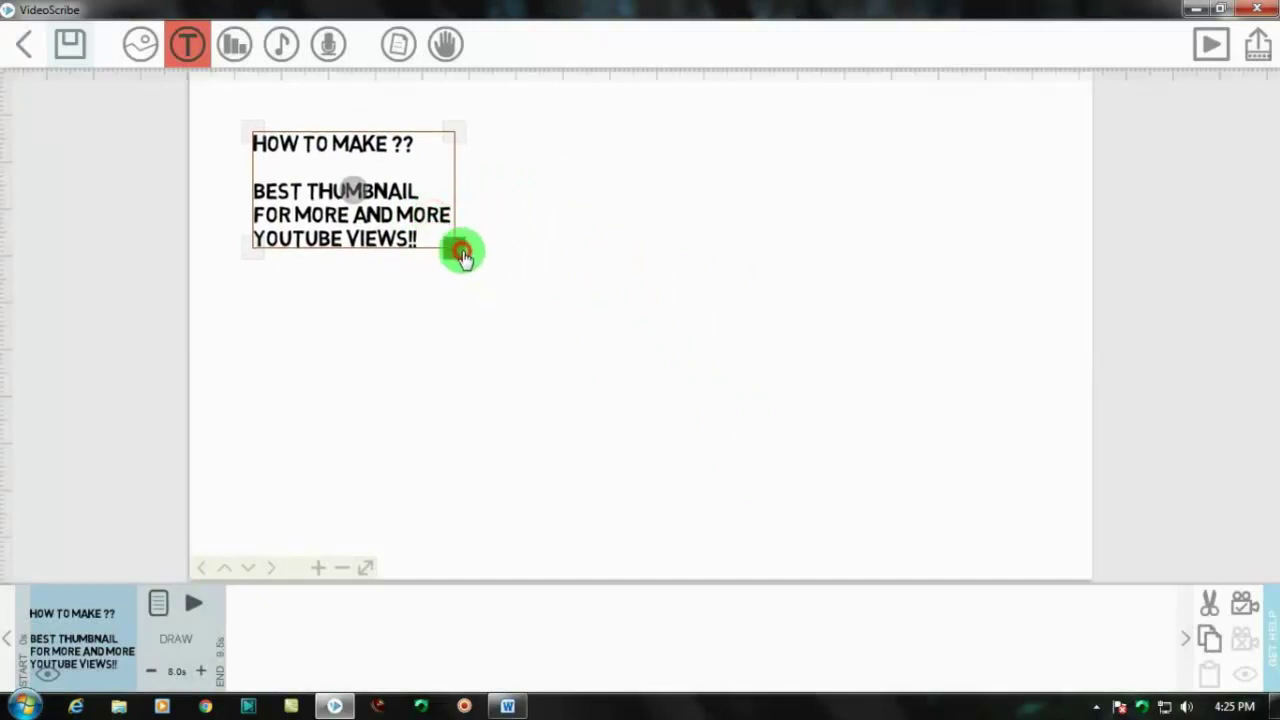
drag(482, 252, 583, 298)
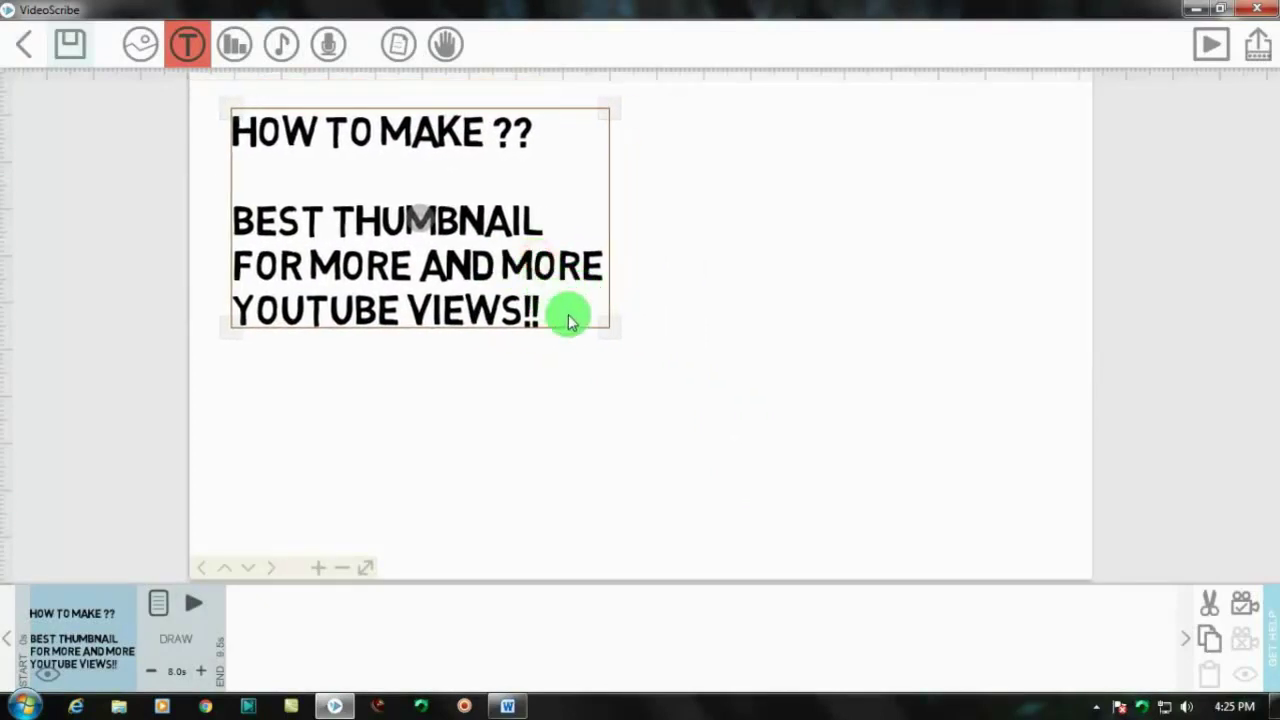
drag(569, 320, 674, 363)
mouse_move(654, 291)
mouse_down()
mouse_move(638, 297)
mouse_move(598, 272)
mouse_up()
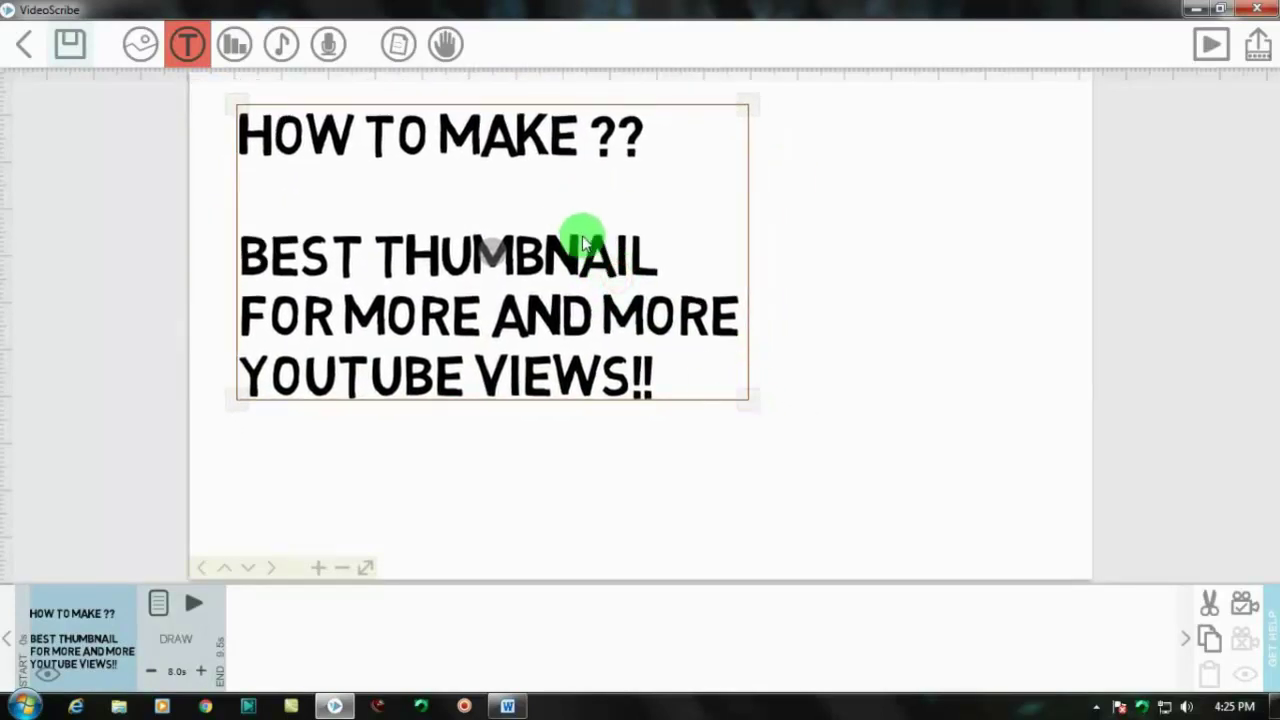
double_click(619, 328)
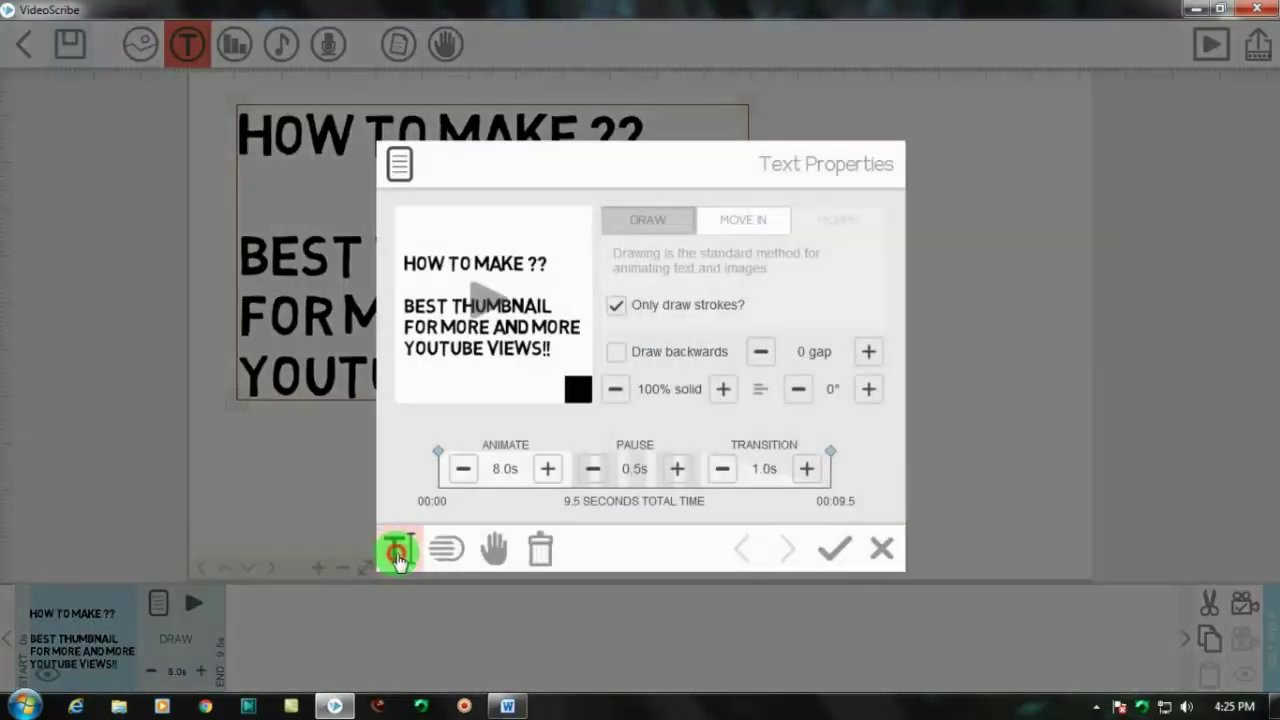
click(396, 547)
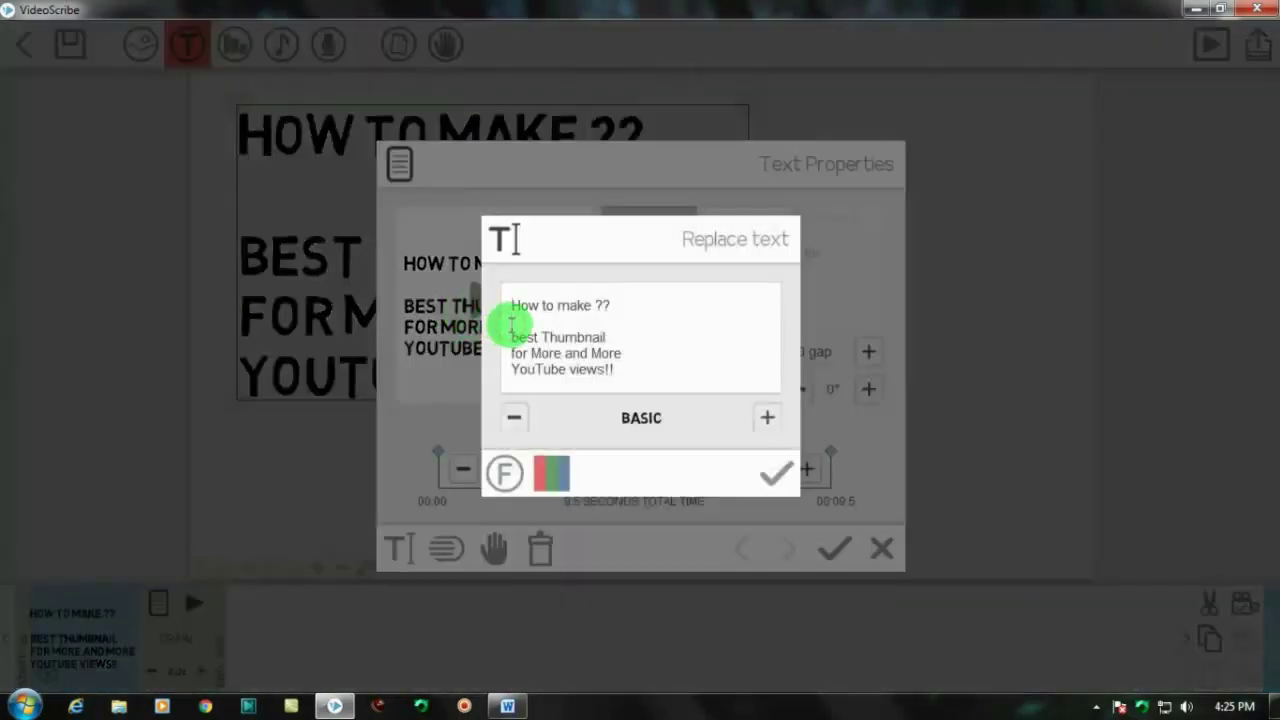
Step: Delete the blank line under 'How to make ??', make the title red, and nudge it up-left
click(511, 326)
key(BackSpace)
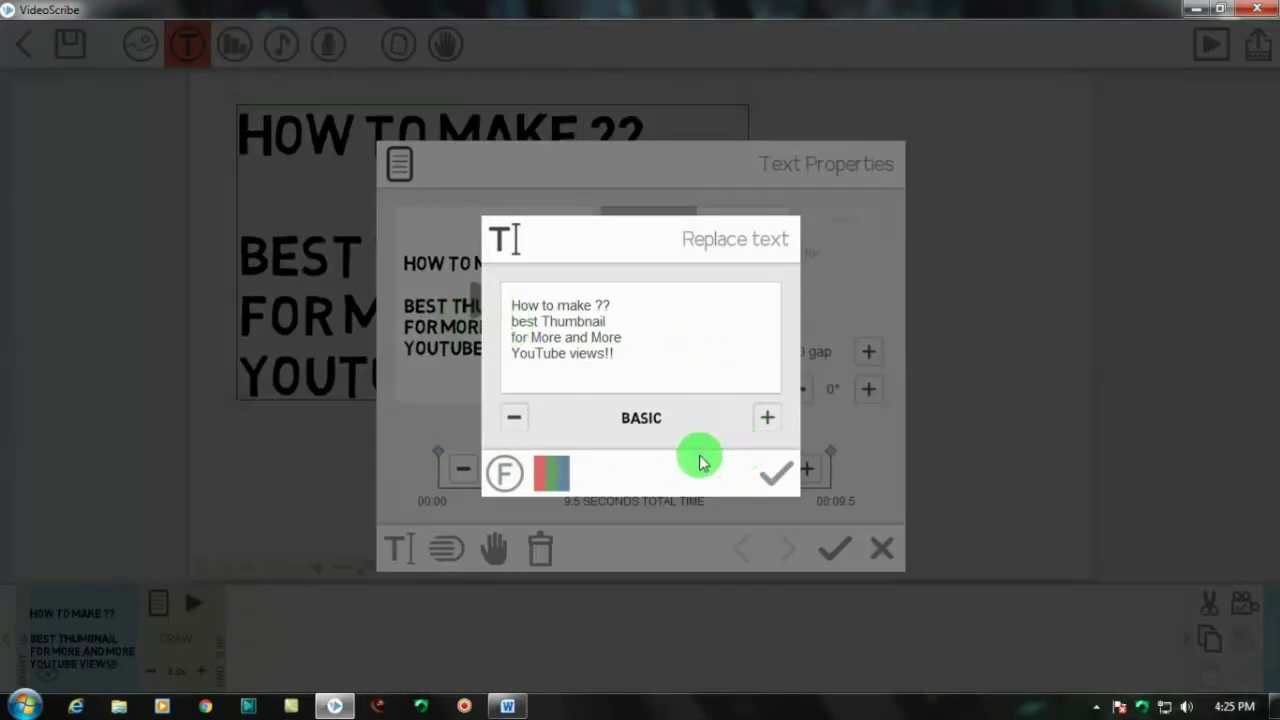
click(545, 483)
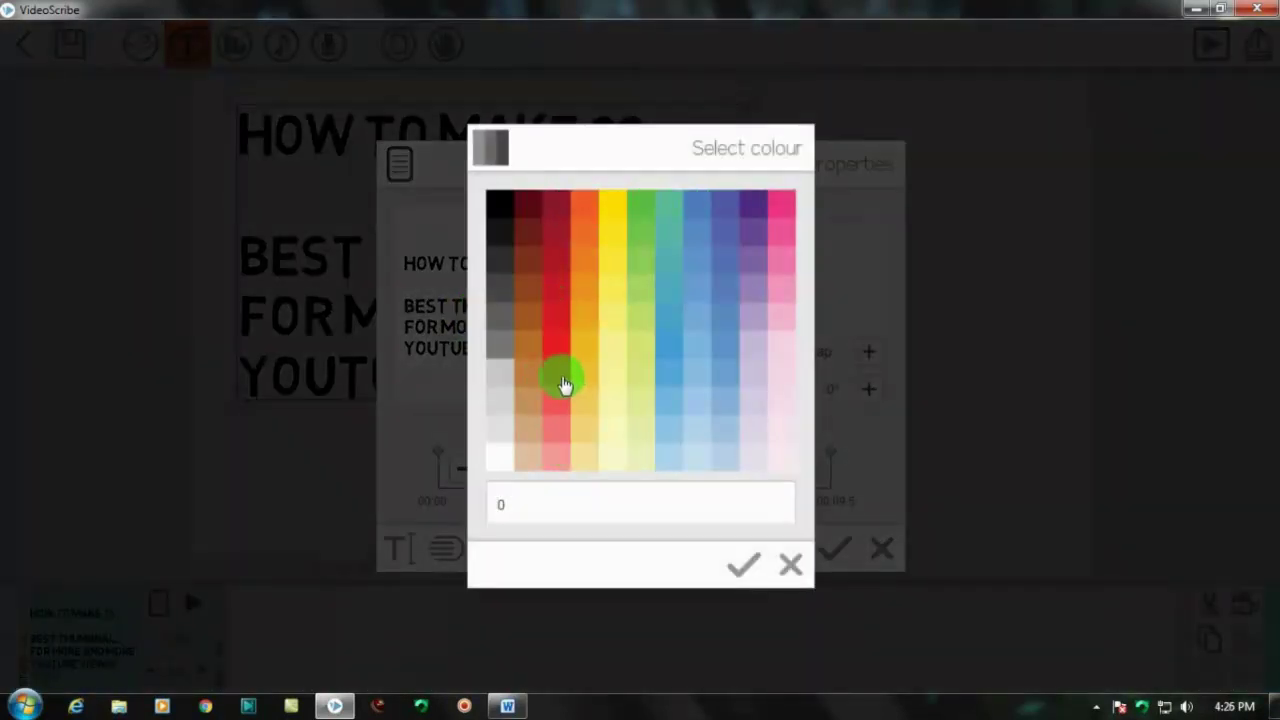
click(561, 357)
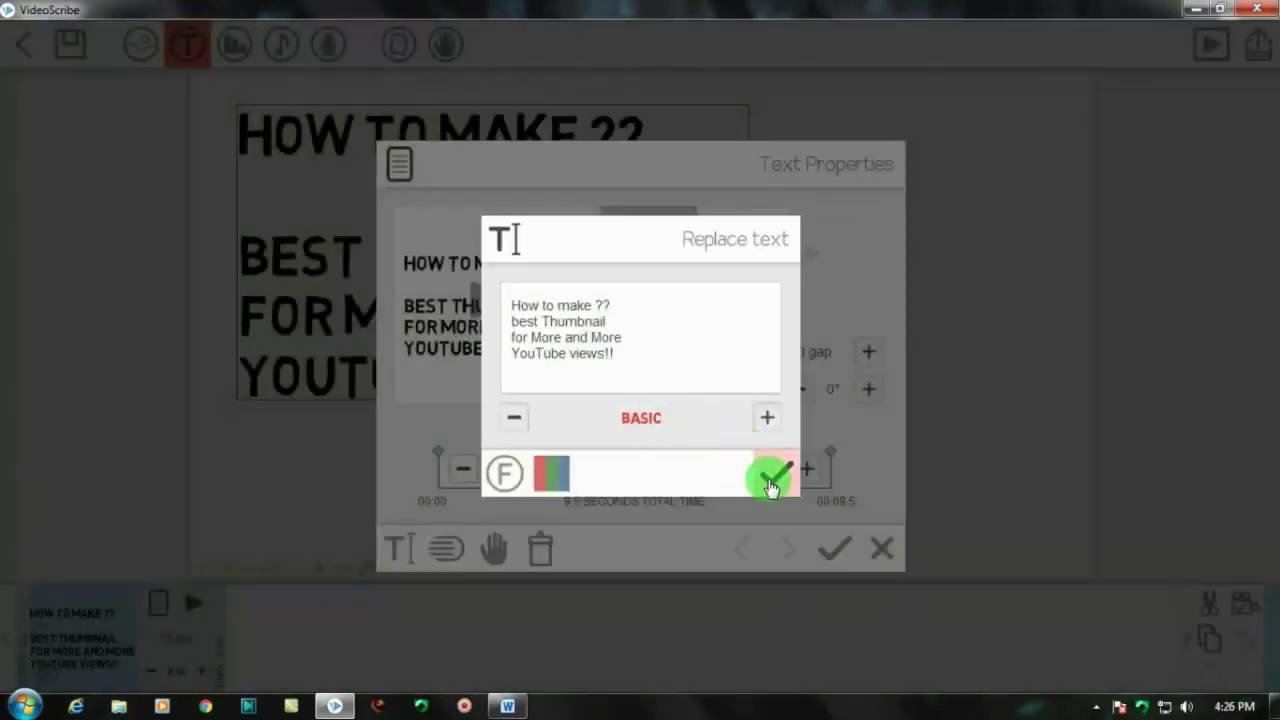
click(778, 488)
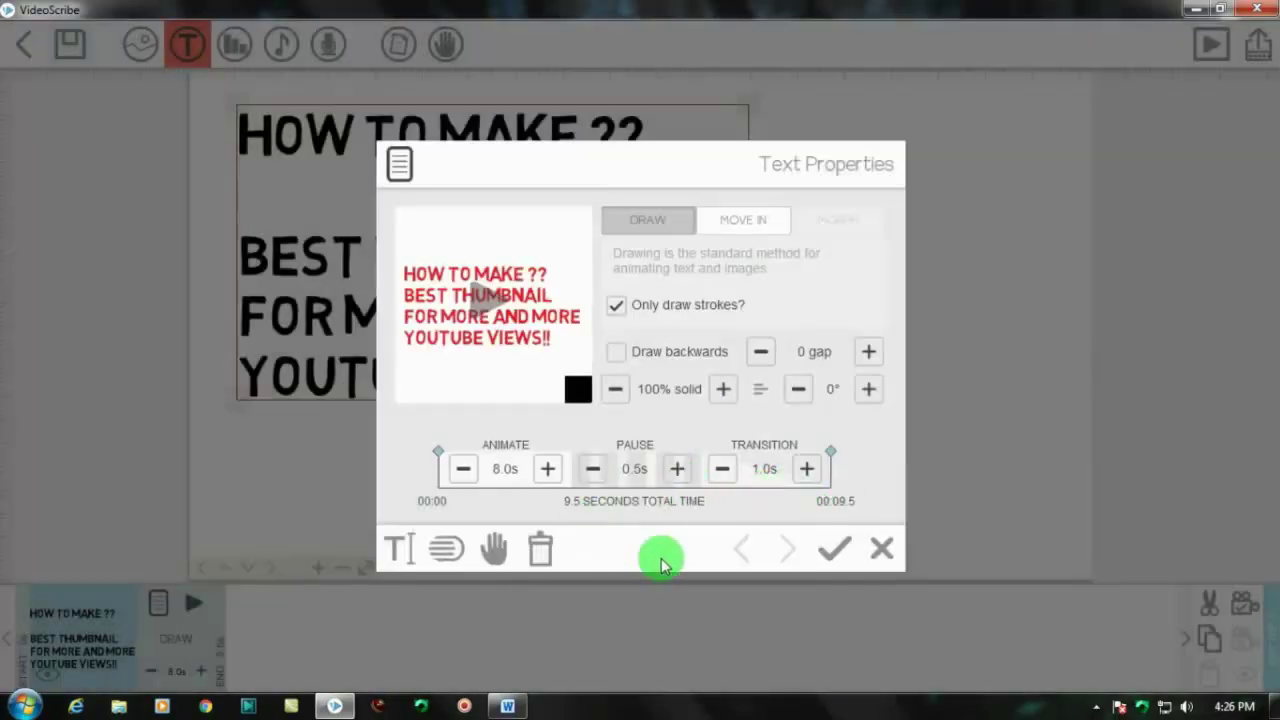
click(834, 548)
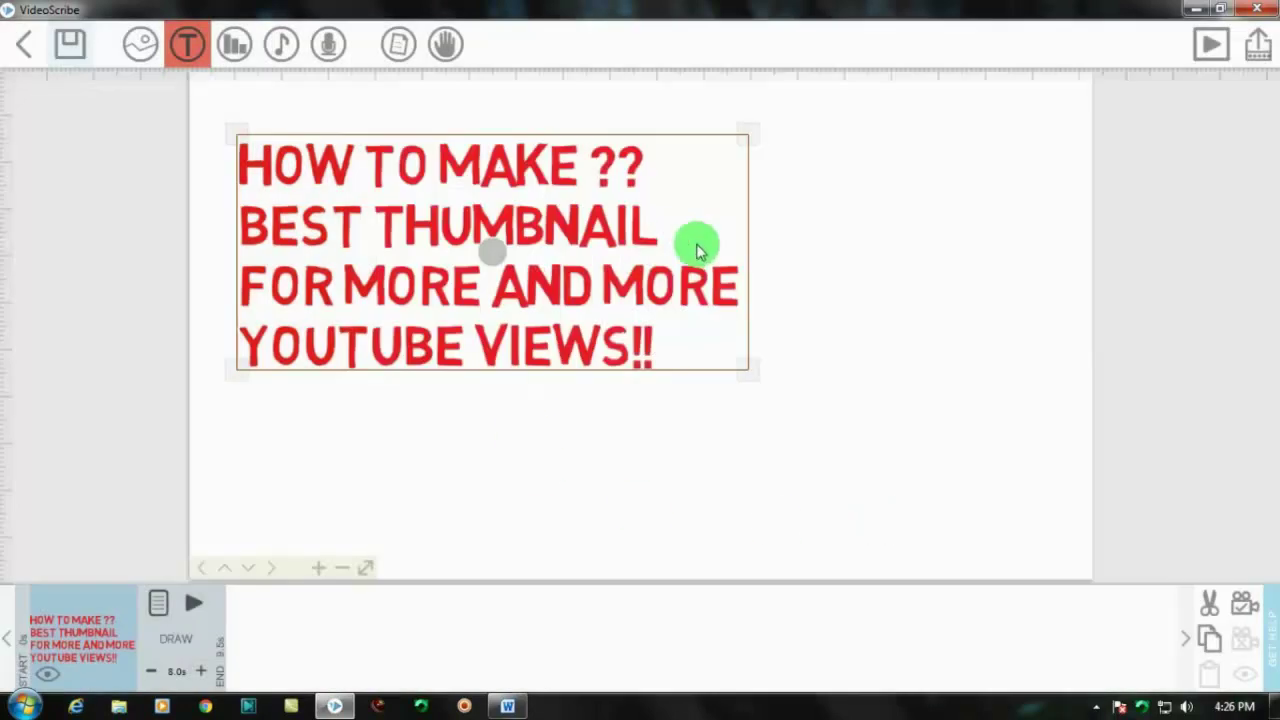
drag(582, 242, 558, 208)
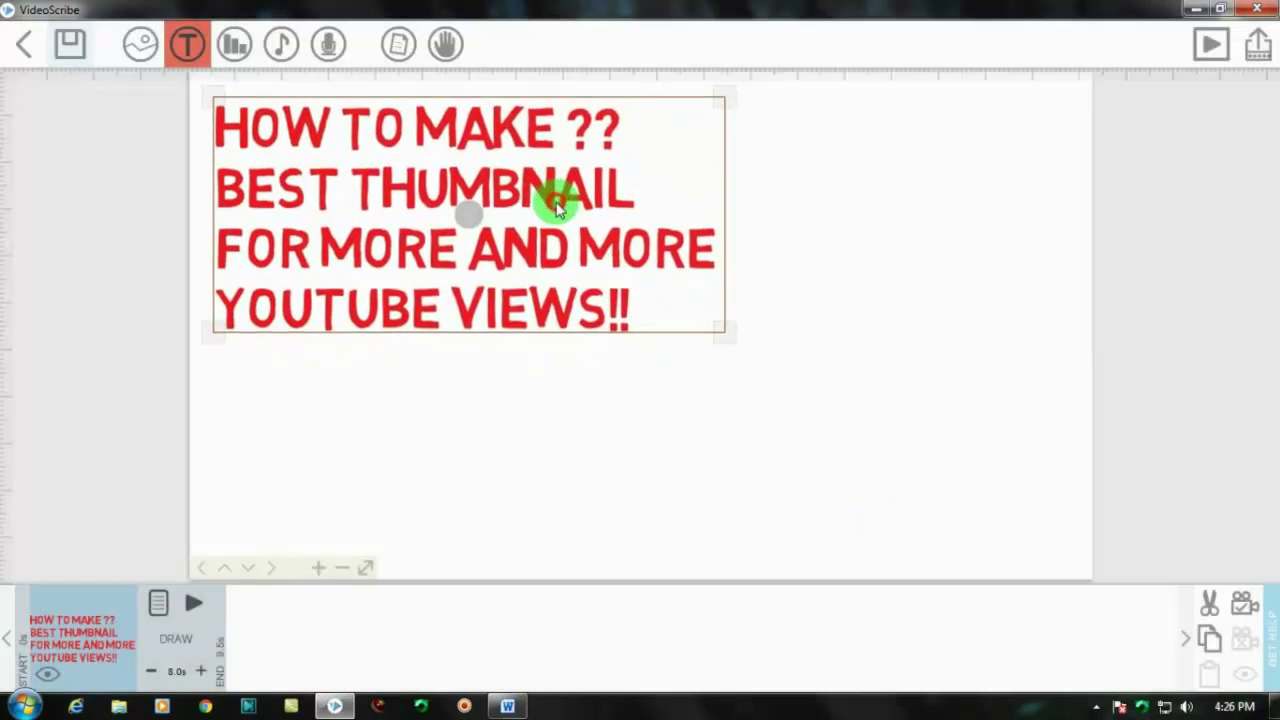
Step: Change the canvas paper to the near-black colour 171717
click(400, 45)
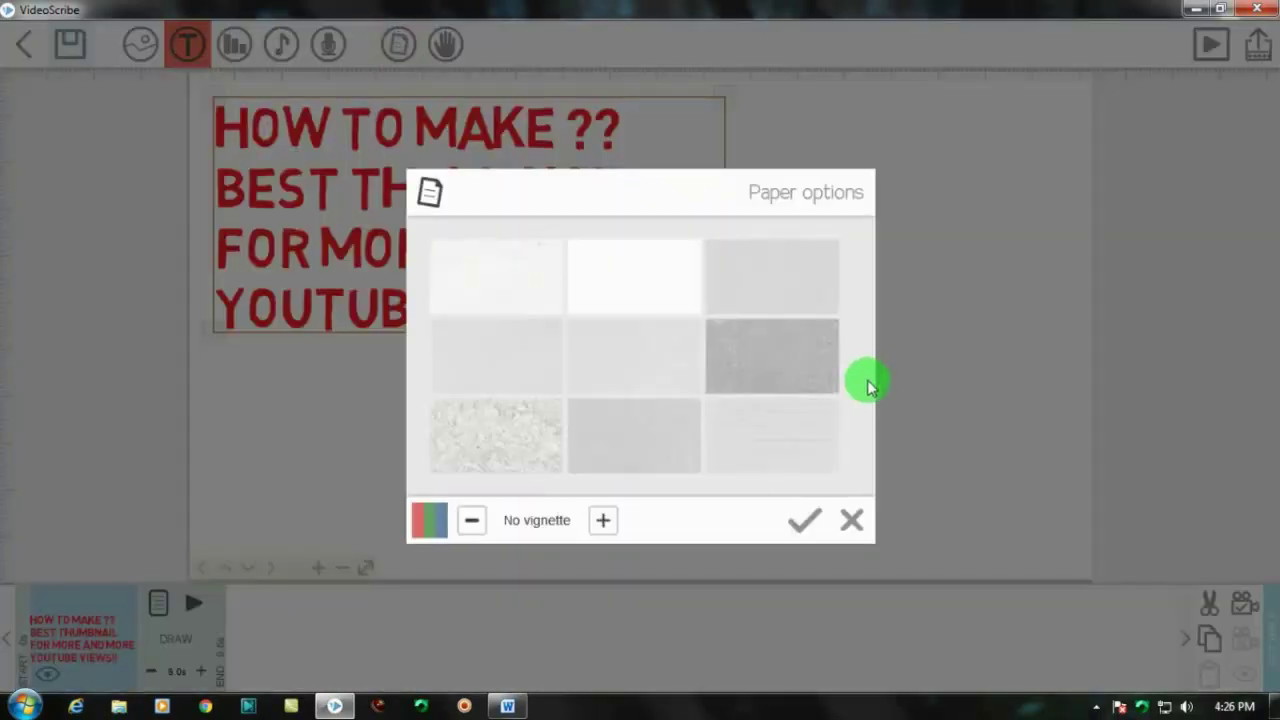
click(429, 520)
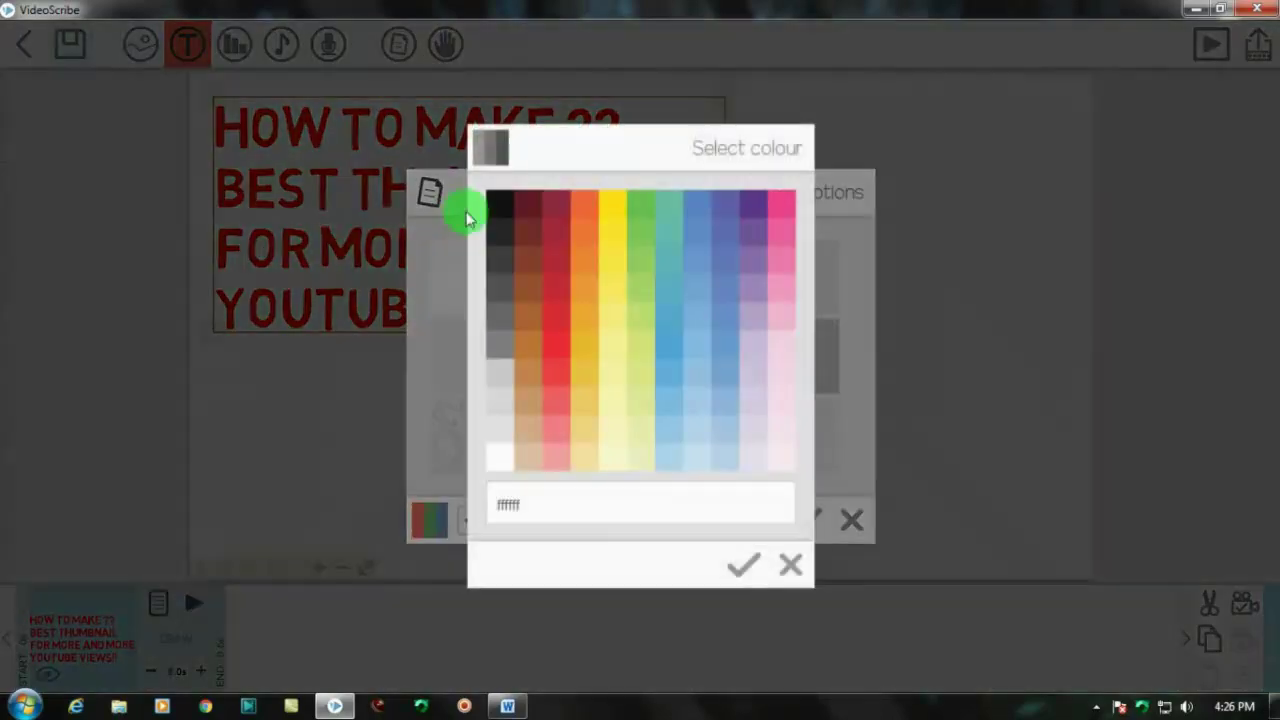
click(500, 229)
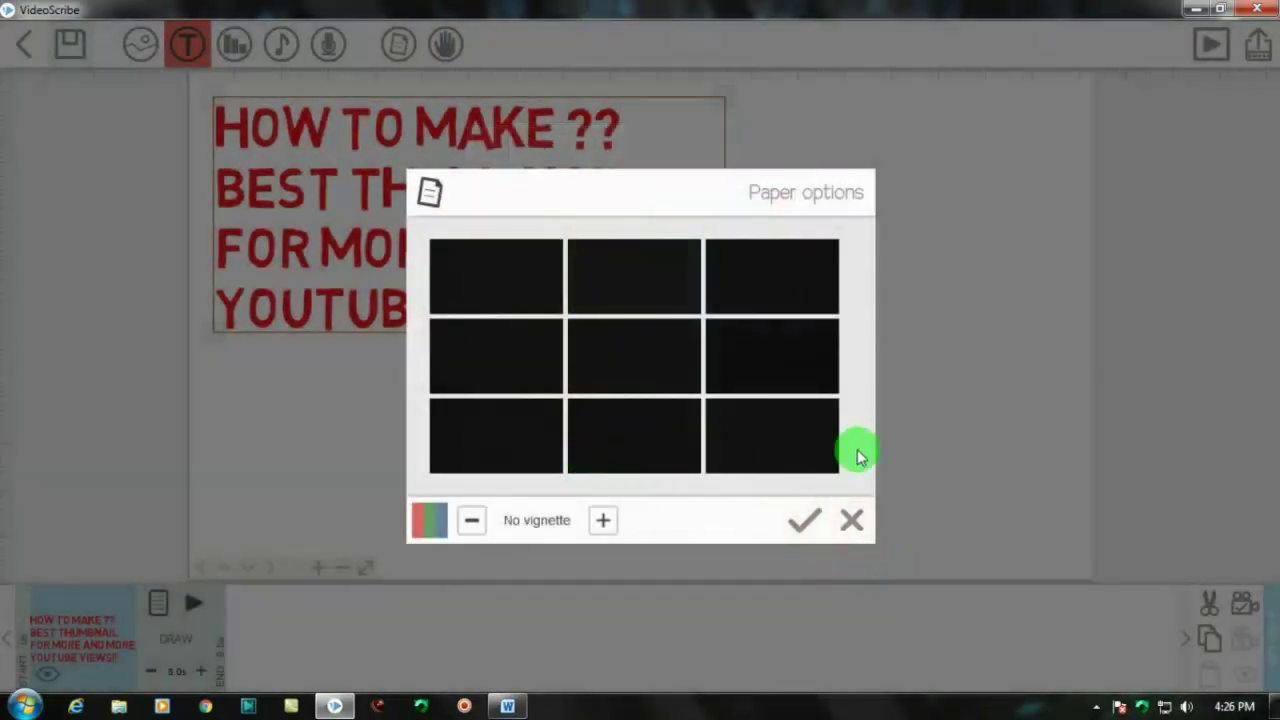
click(432, 522)
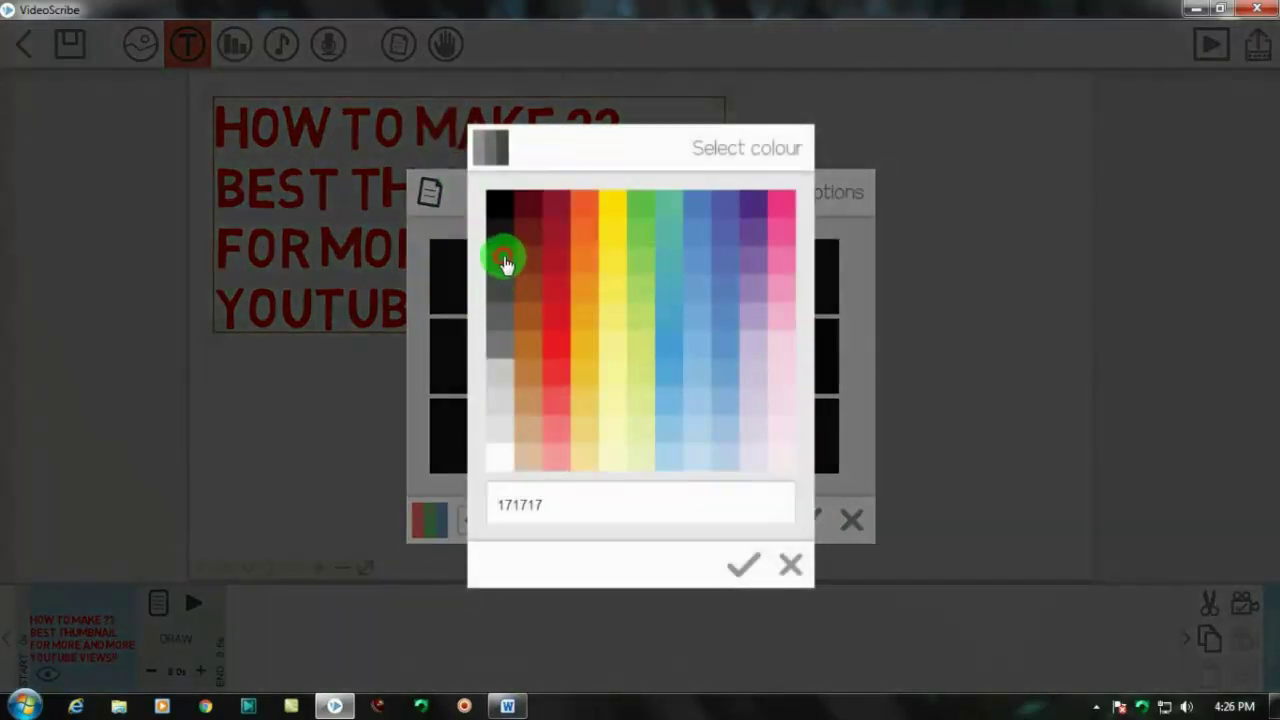
click(789, 562)
click(500, 420)
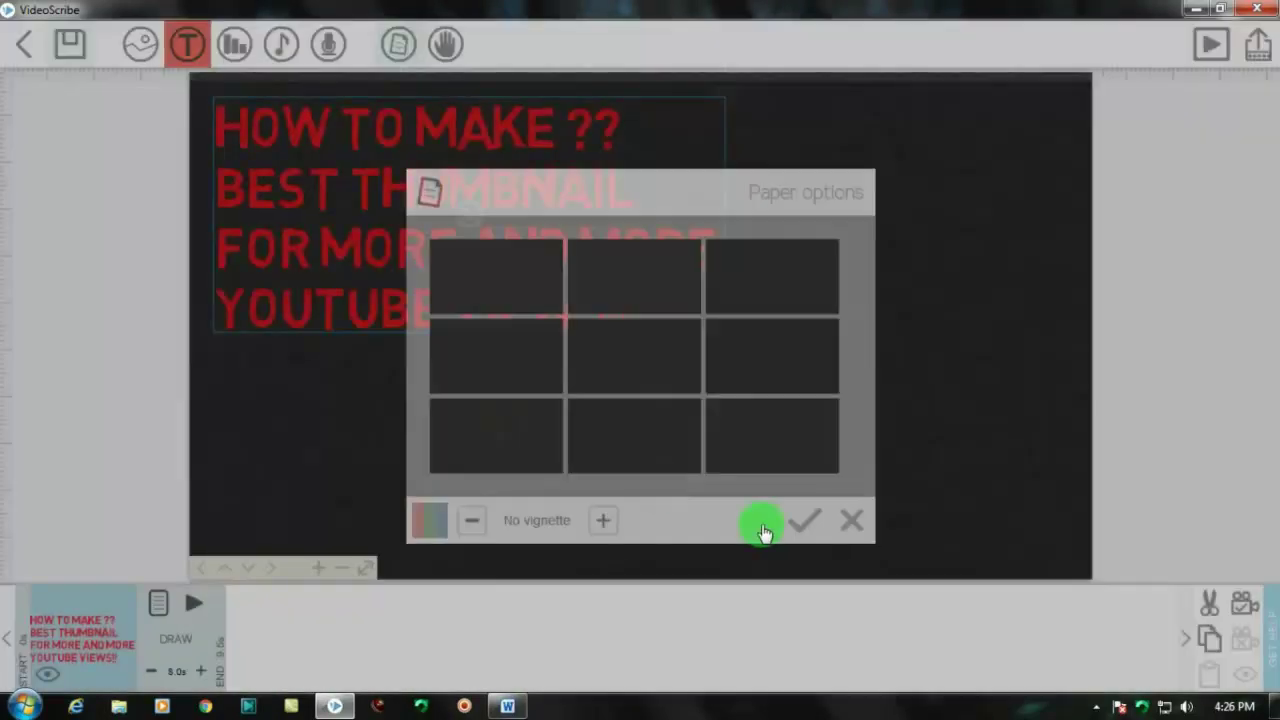
click(805, 520)
click(936, 313)
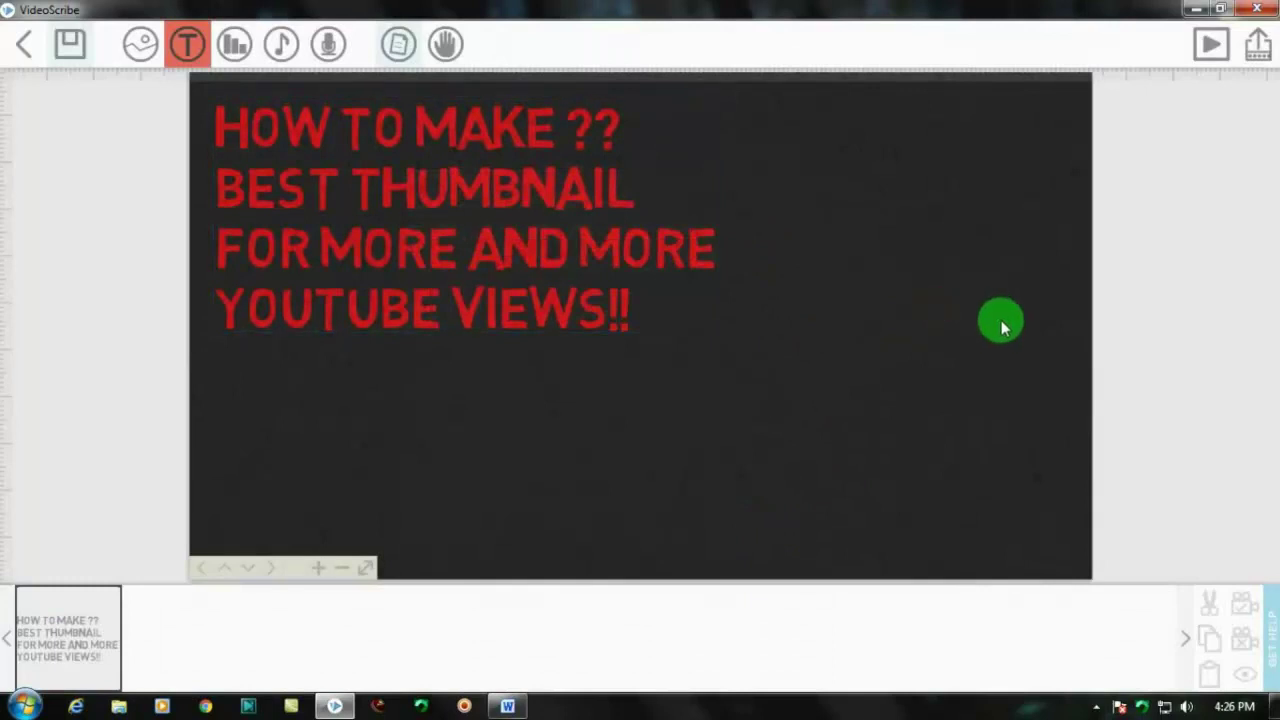
Step: Add a yellow '?' text element to the canvas
click(590, 209)
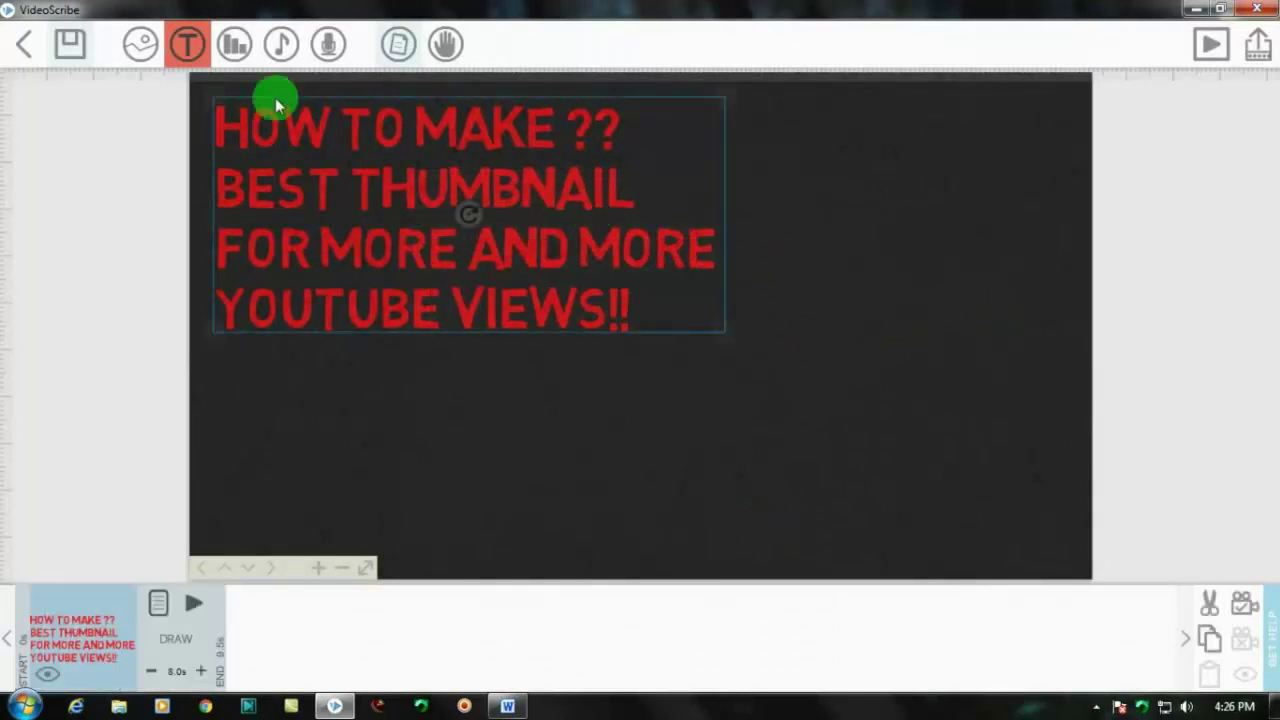
click(200, 48)
click(670, 337)
text(?)
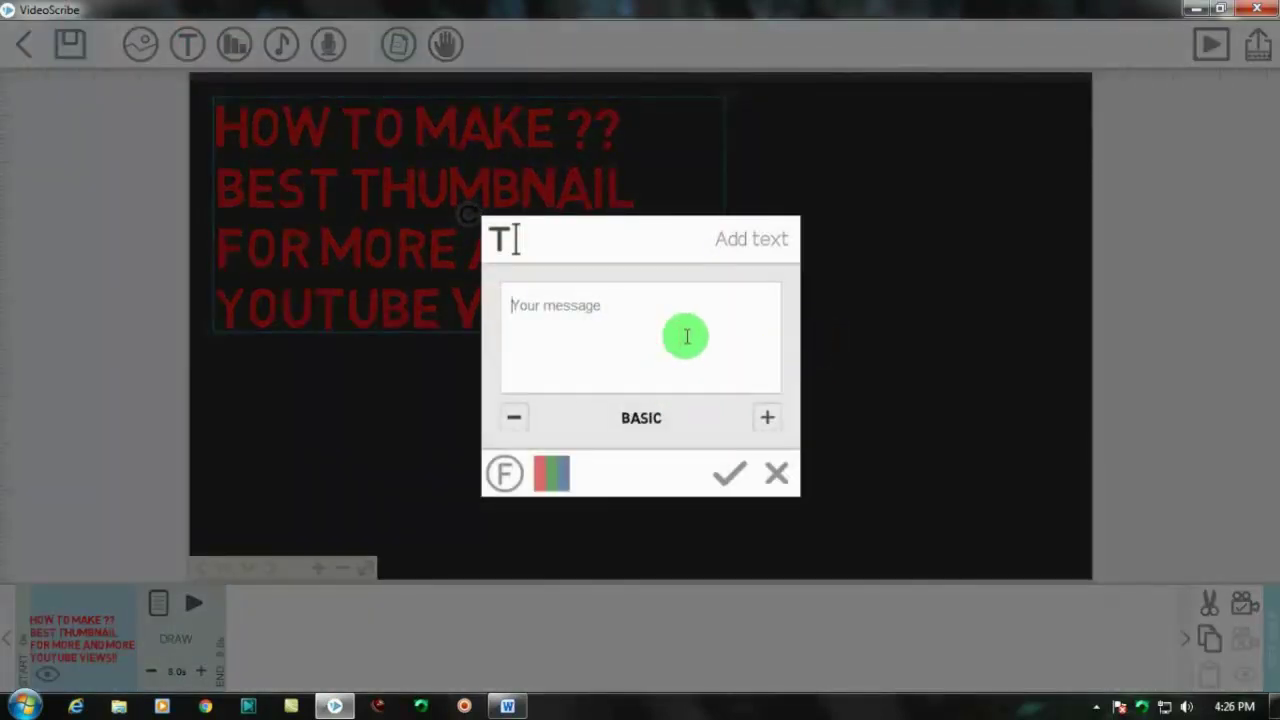
click(579, 489)
click(606, 194)
click(787, 566)
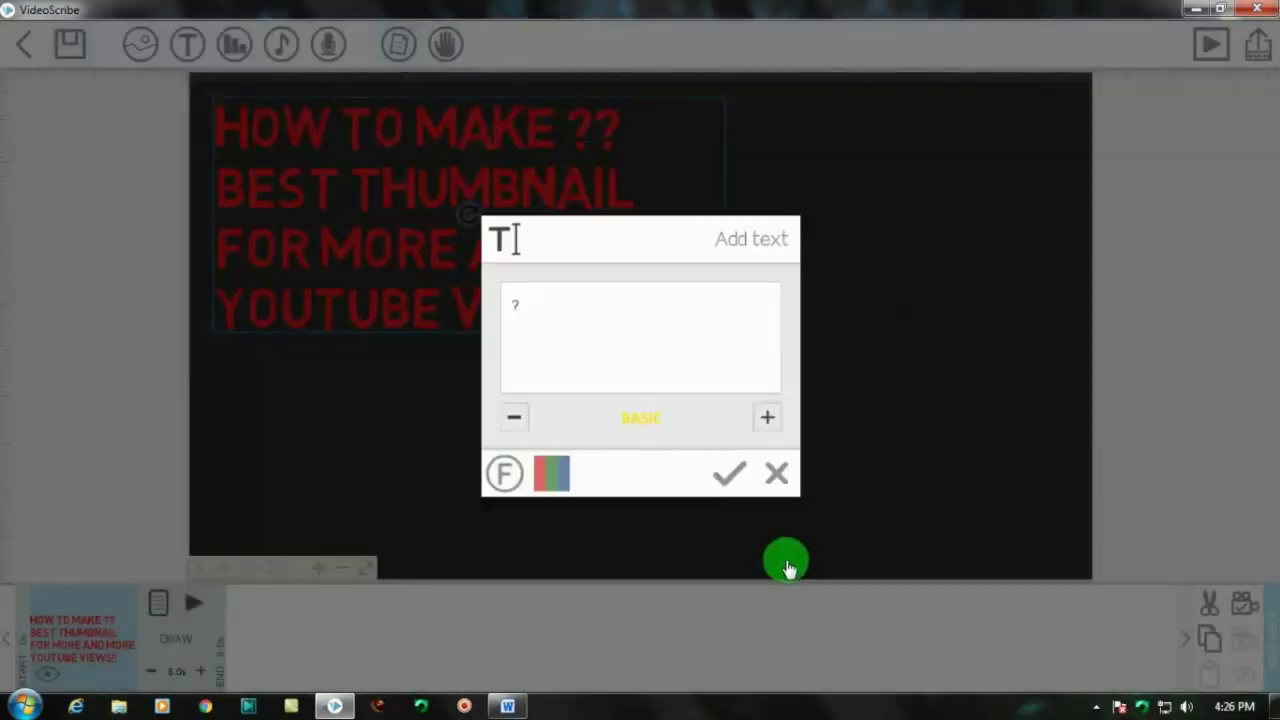
click(730, 483)
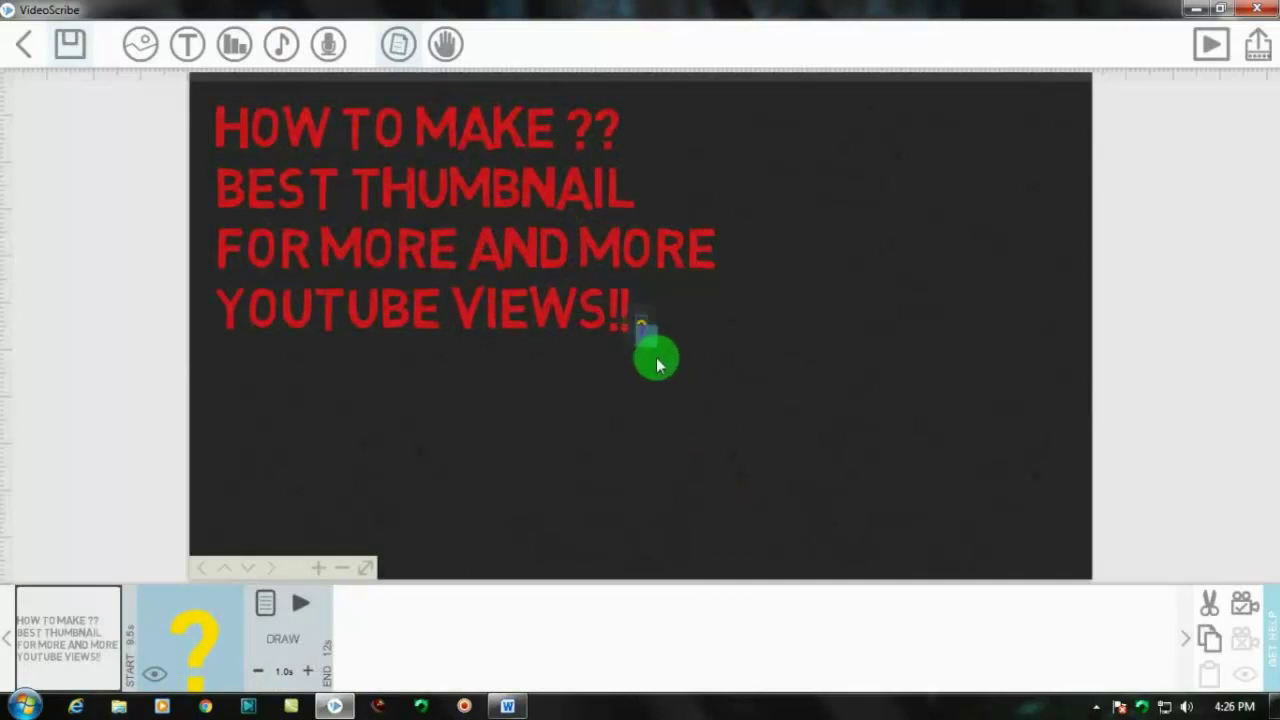
Step: Enlarge the question mark and place it at the canvas's upper right
drag(656, 350, 743, 466)
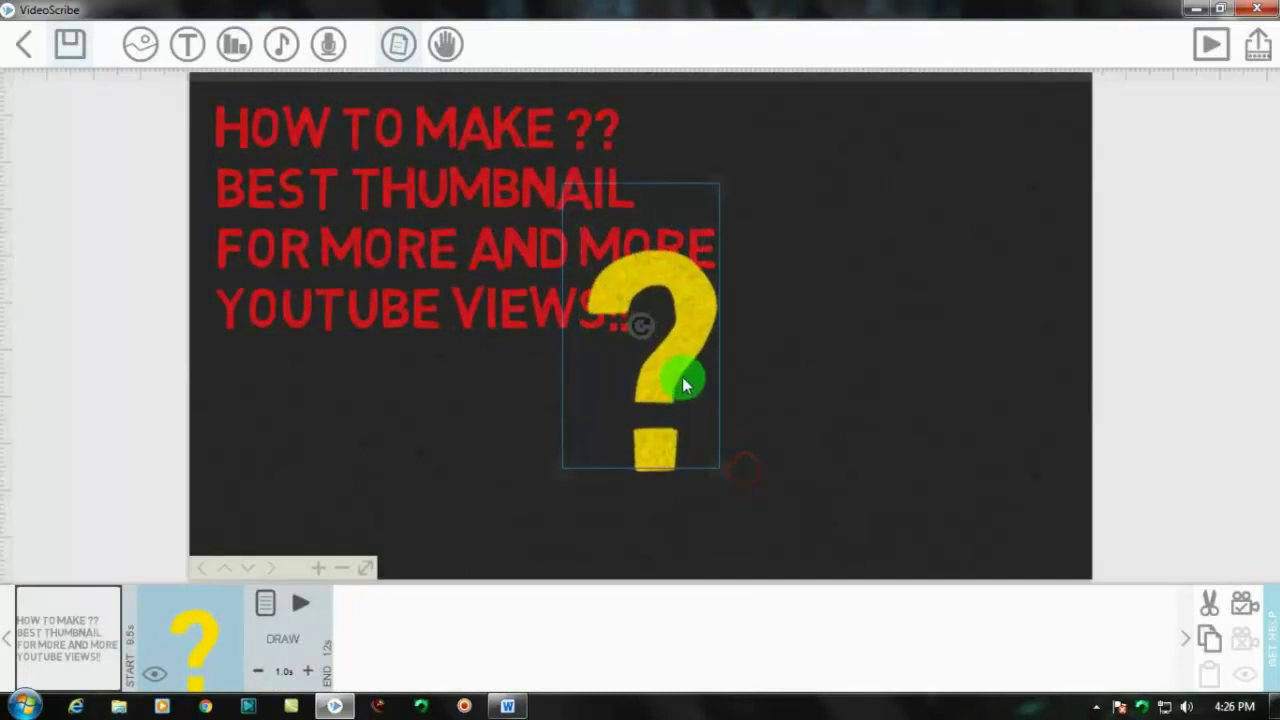
mouse_move(680, 371)
mouse_down()
mouse_move(872, 258)
mouse_move(918, 191)
mouse_move(921, 264)
mouse_up()
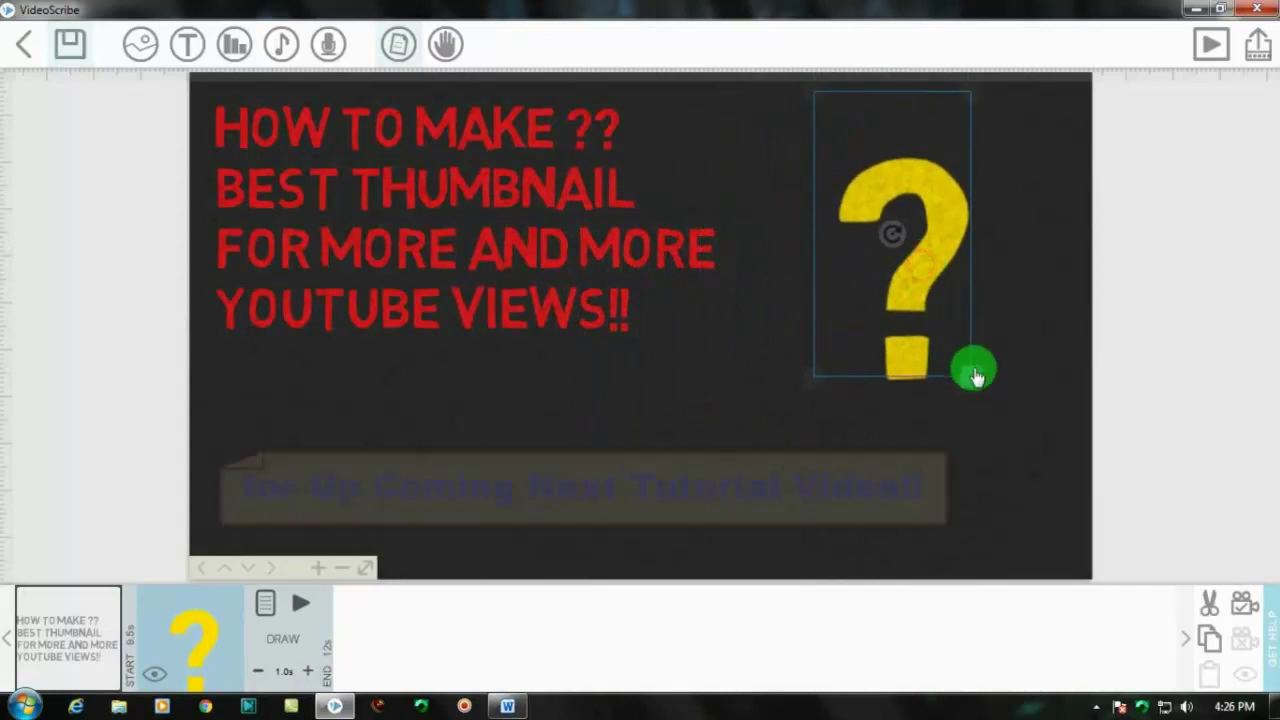
drag(977, 376, 947, 311)
drag(933, 240, 924, 175)
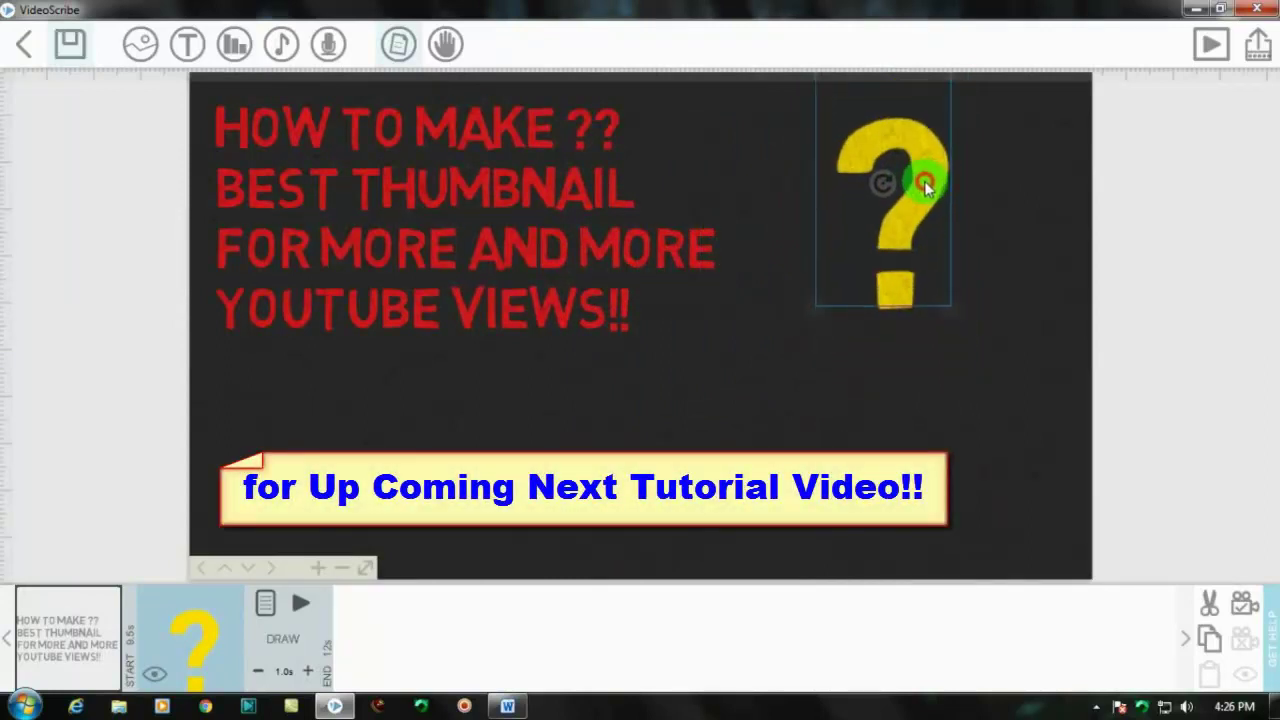
click(1025, 178)
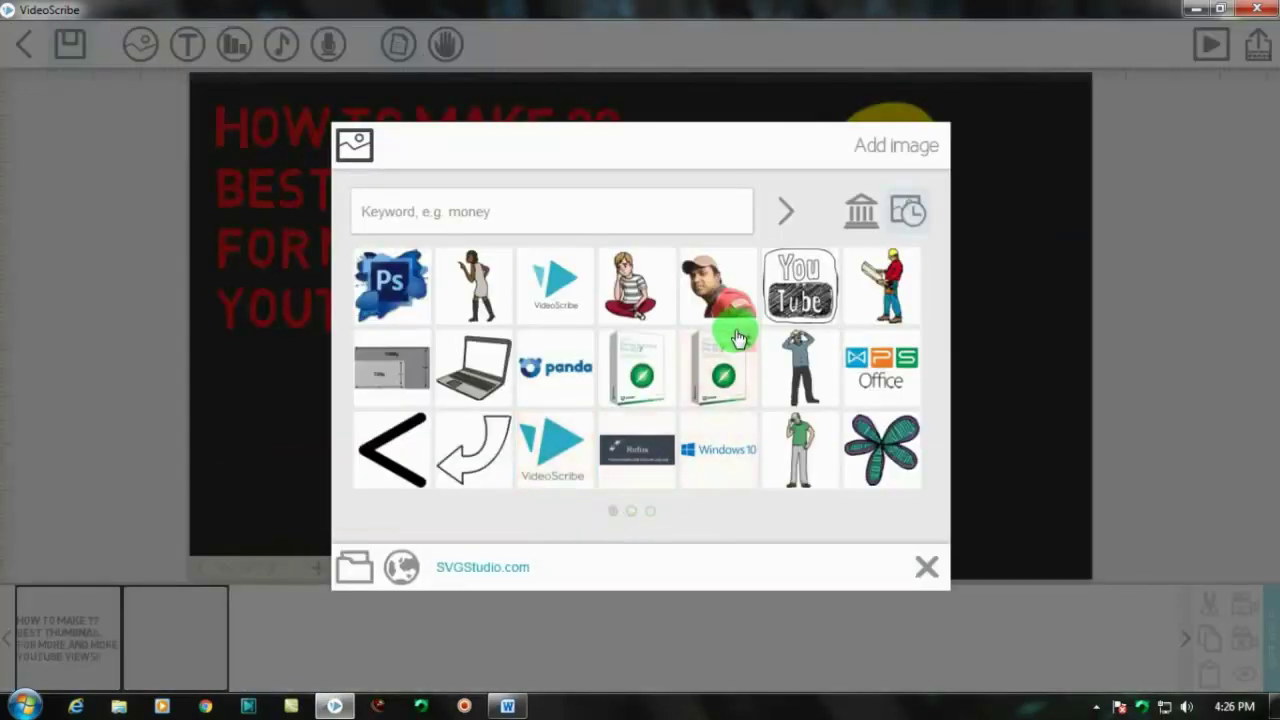
Step: Add the sitting-boy illustration, shrink it at the right, and move the question mark above it
click(651, 303)
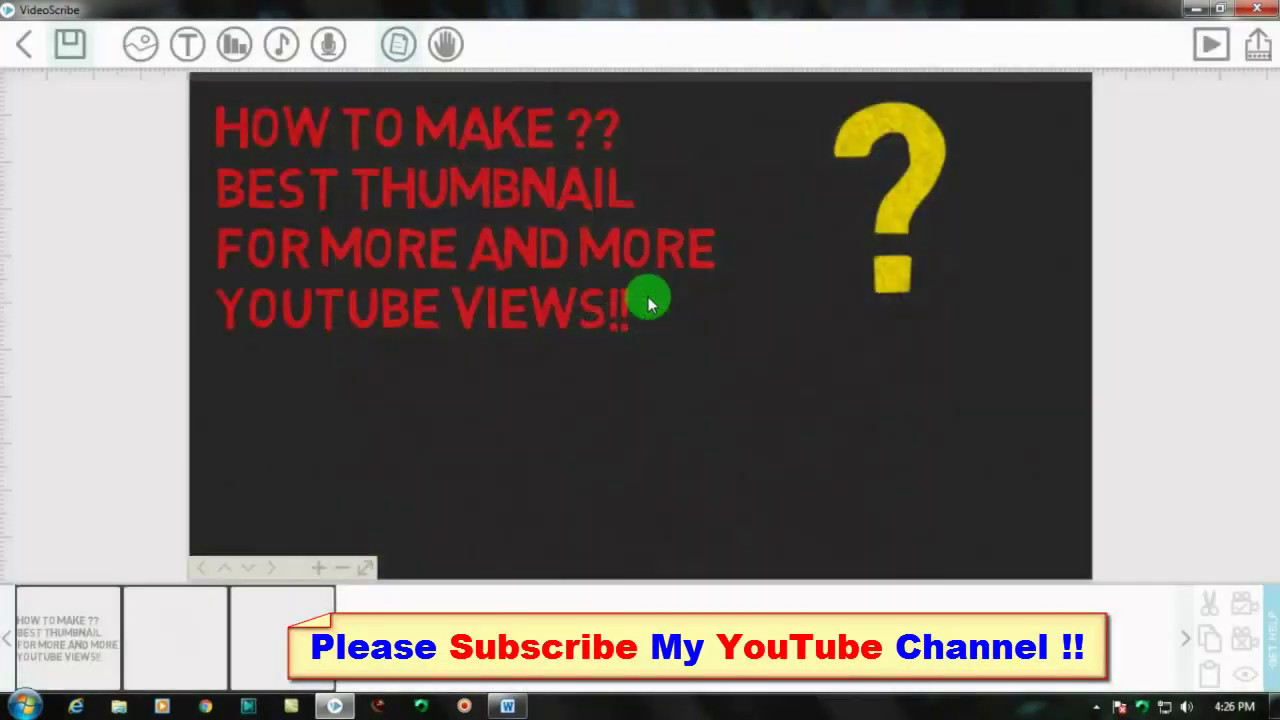
mouse_move(760, 413)
mouse_down()
mouse_move(993, 475)
mouse_move(835, 470)
mouse_up()
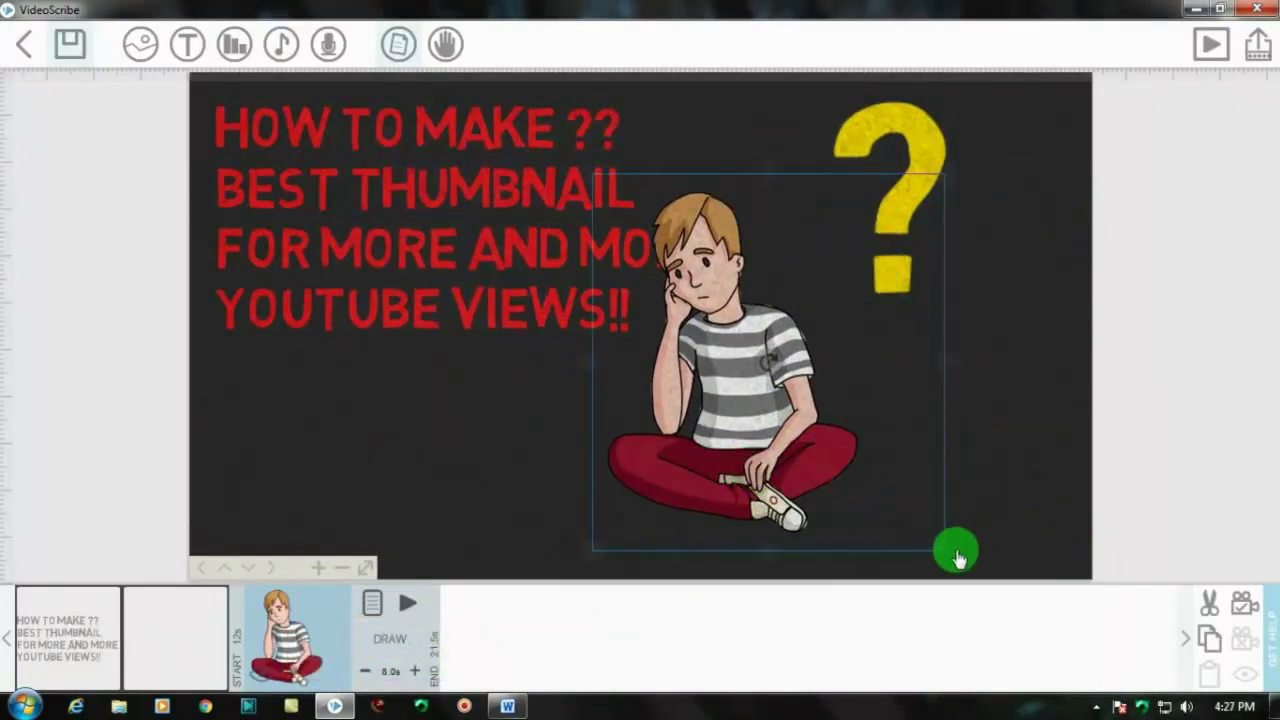
drag(943, 552, 909, 513)
drag(826, 442, 1038, 451)
drag(920, 167, 1044, 193)
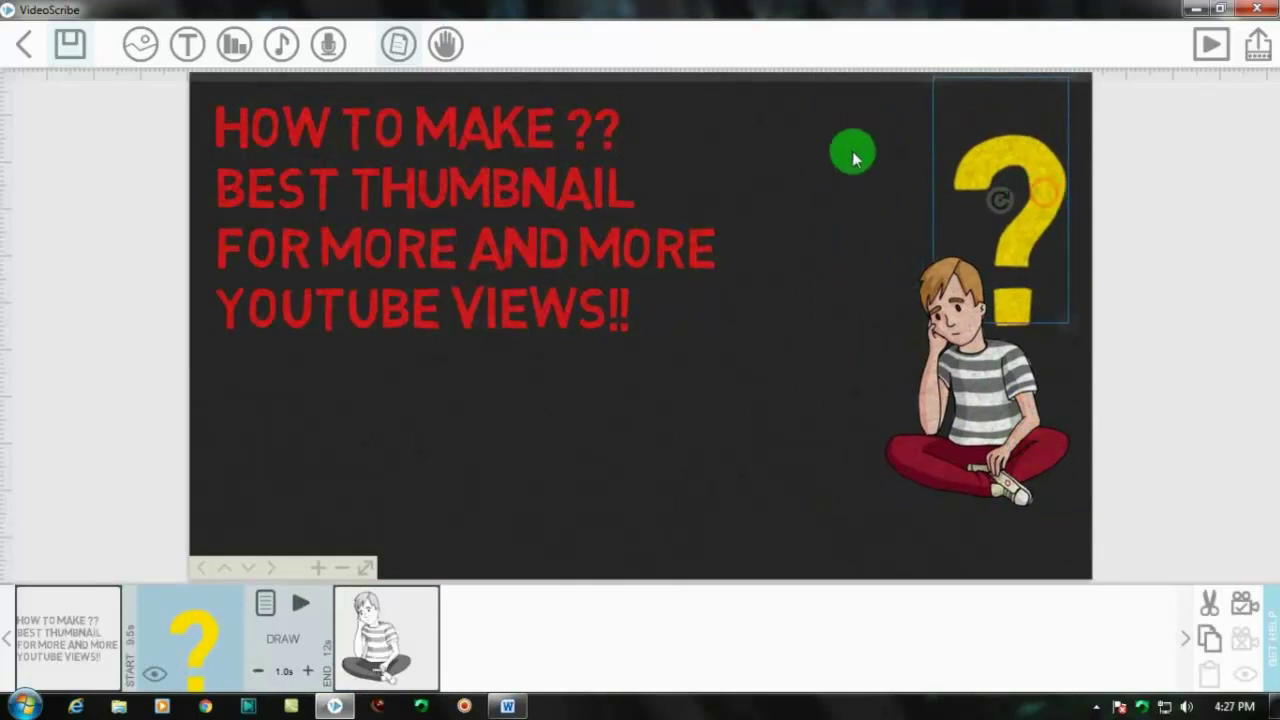
click(845, 148)
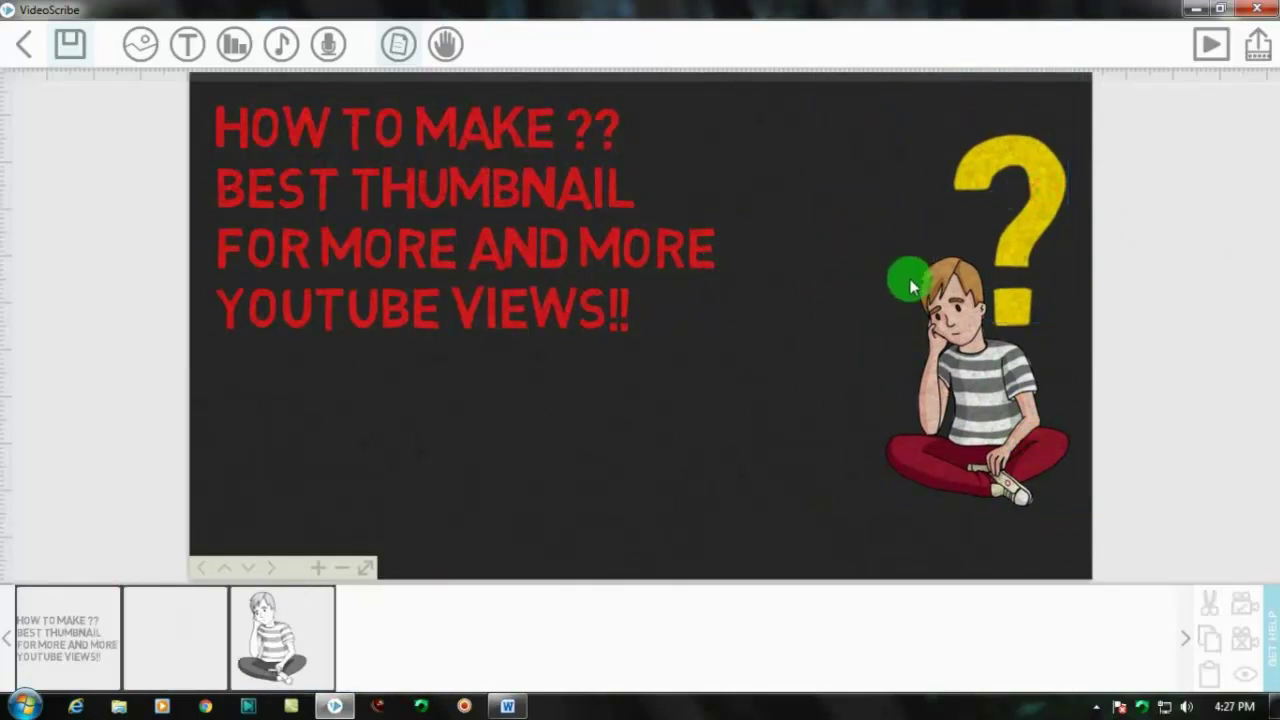
Step: Add the pointing woman illustration just right of the title
click(145, 48)
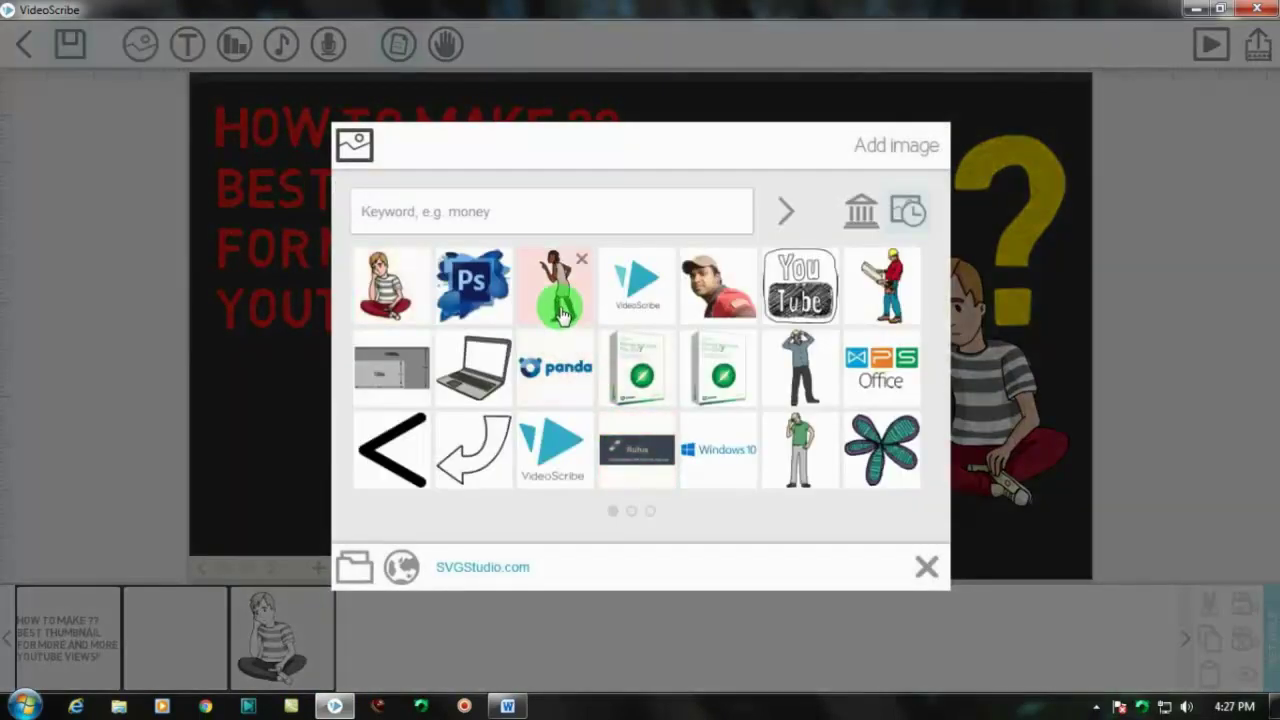
click(561, 314)
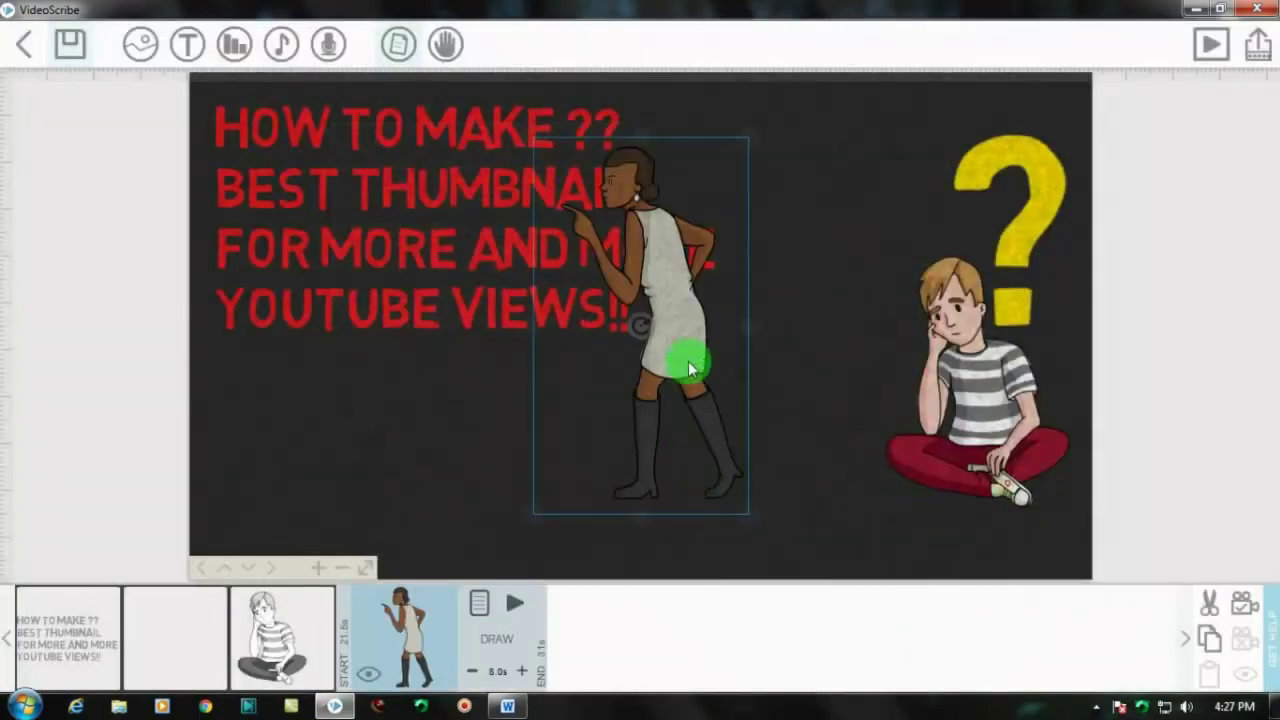
drag(690, 368, 815, 312)
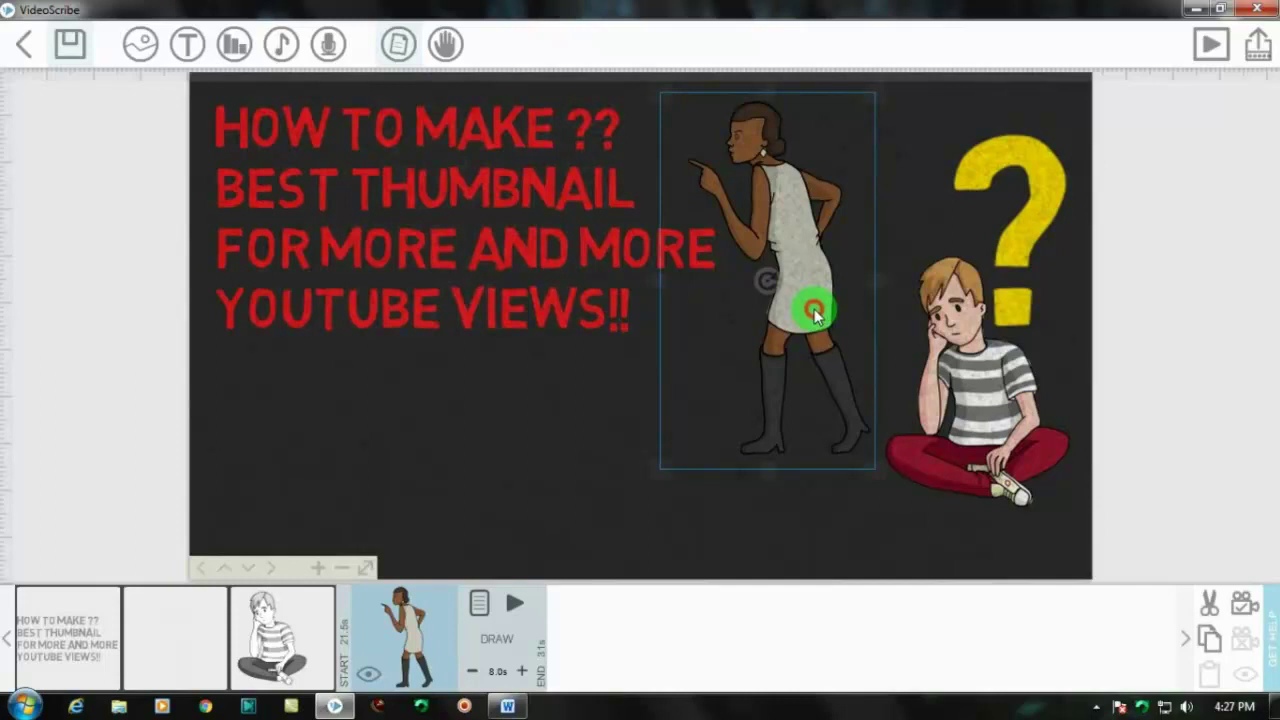
drag(815, 313, 815, 325)
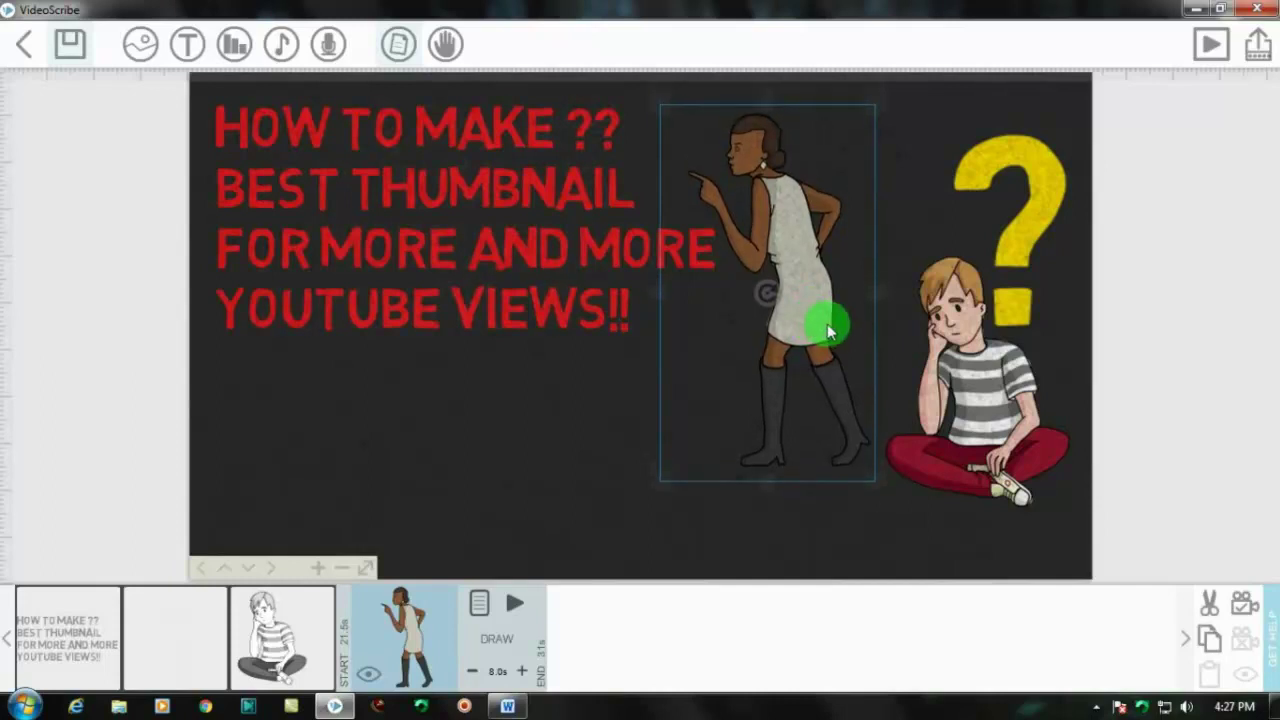
click(465, 368)
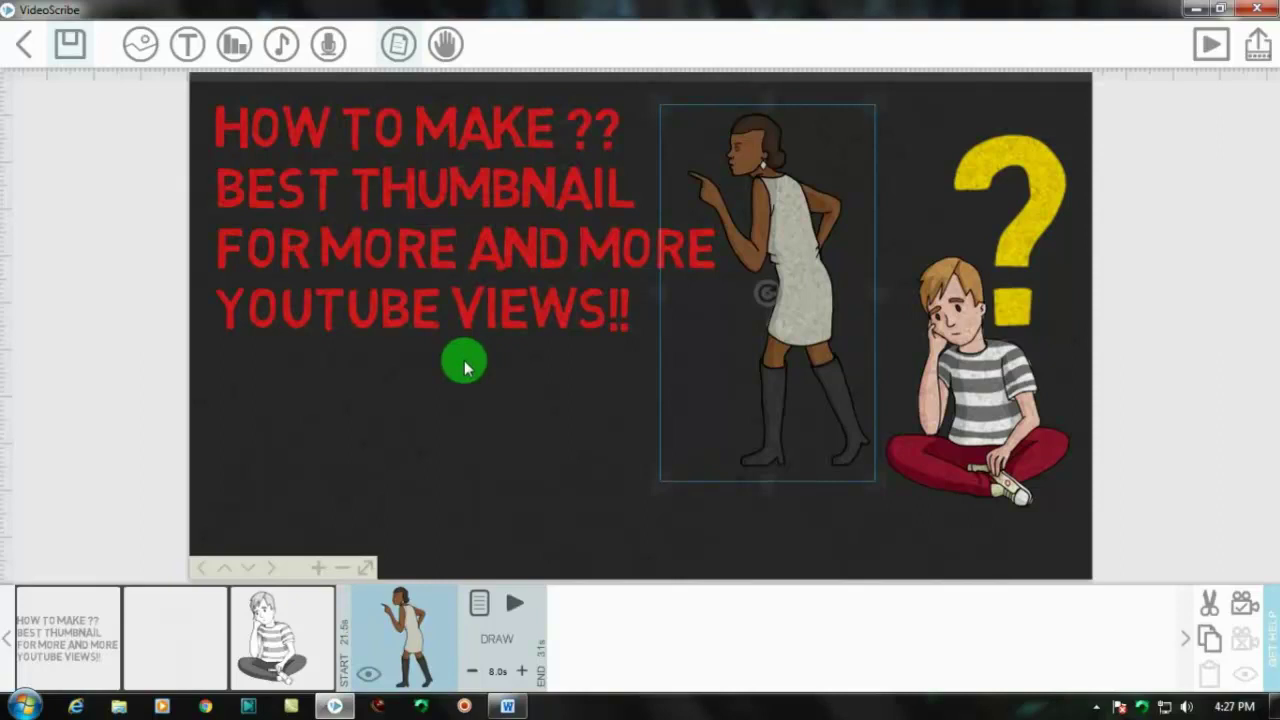
click(467, 366)
Step: Begin a new text element, ready for typing in its message box
click(189, 50)
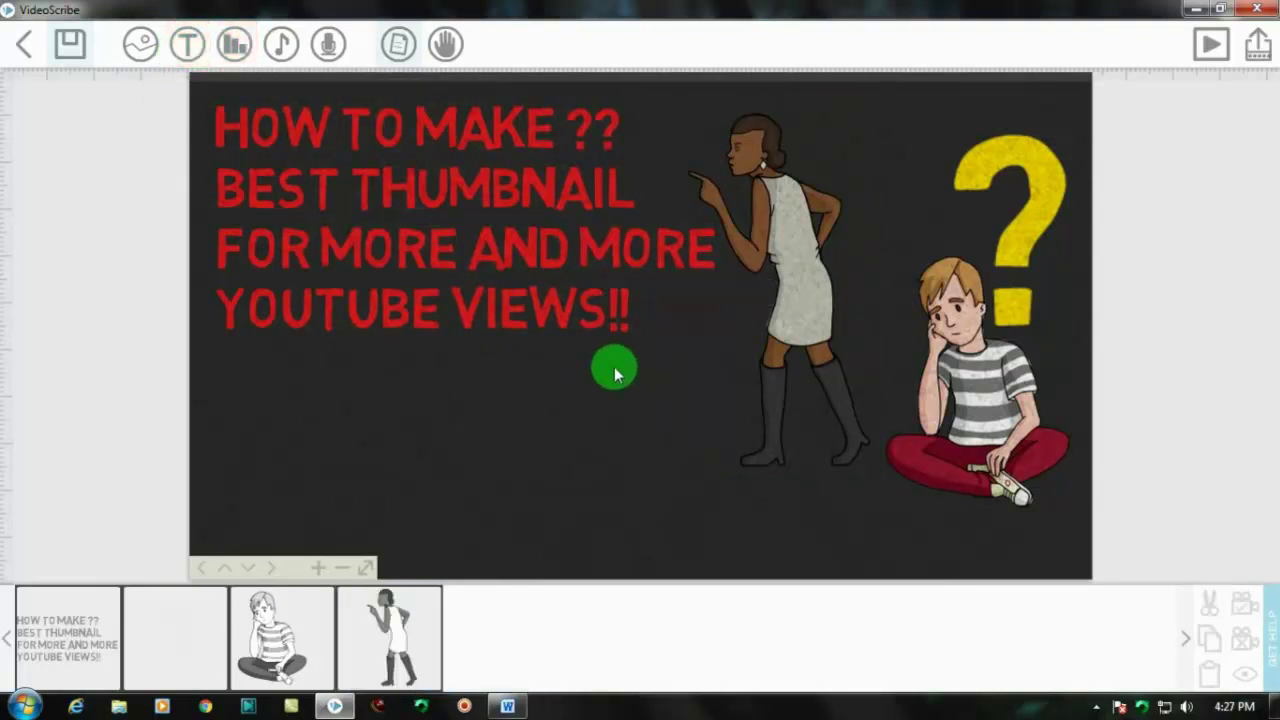
click(189, 50)
click(552, 316)
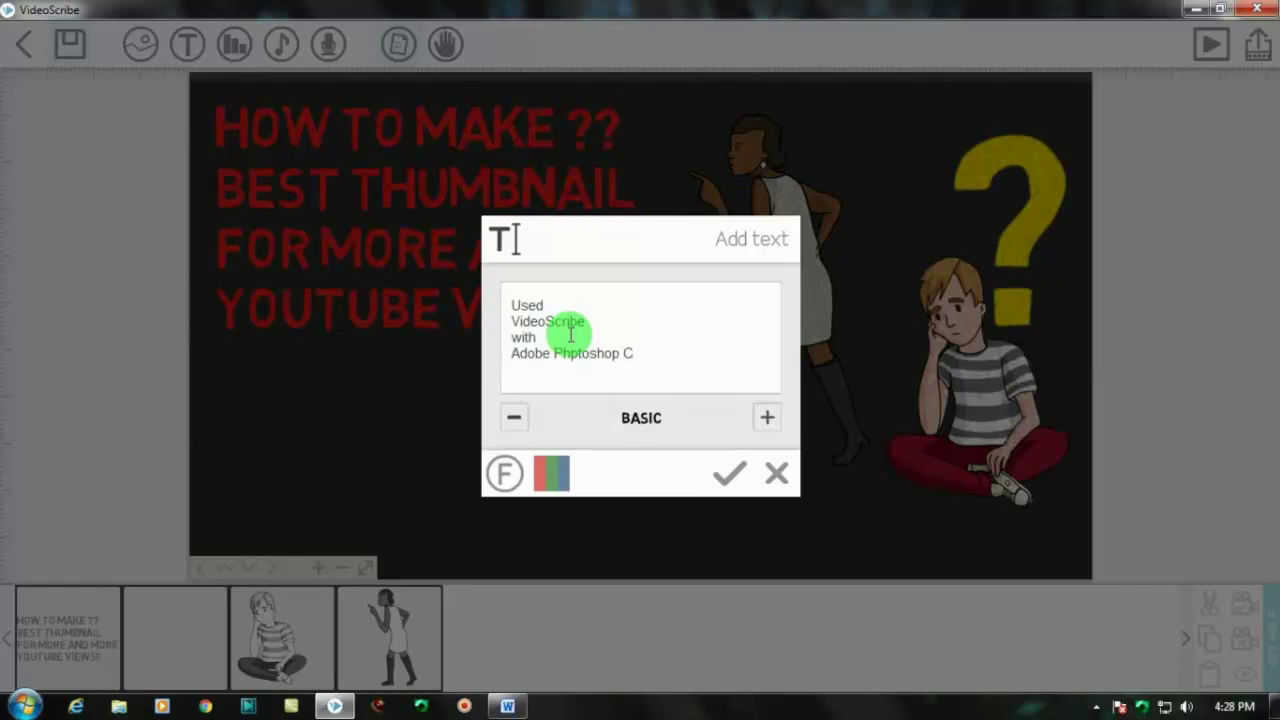
Step: Add the credit text in purple, move it to the lower left, and open its properties
click(551, 472)
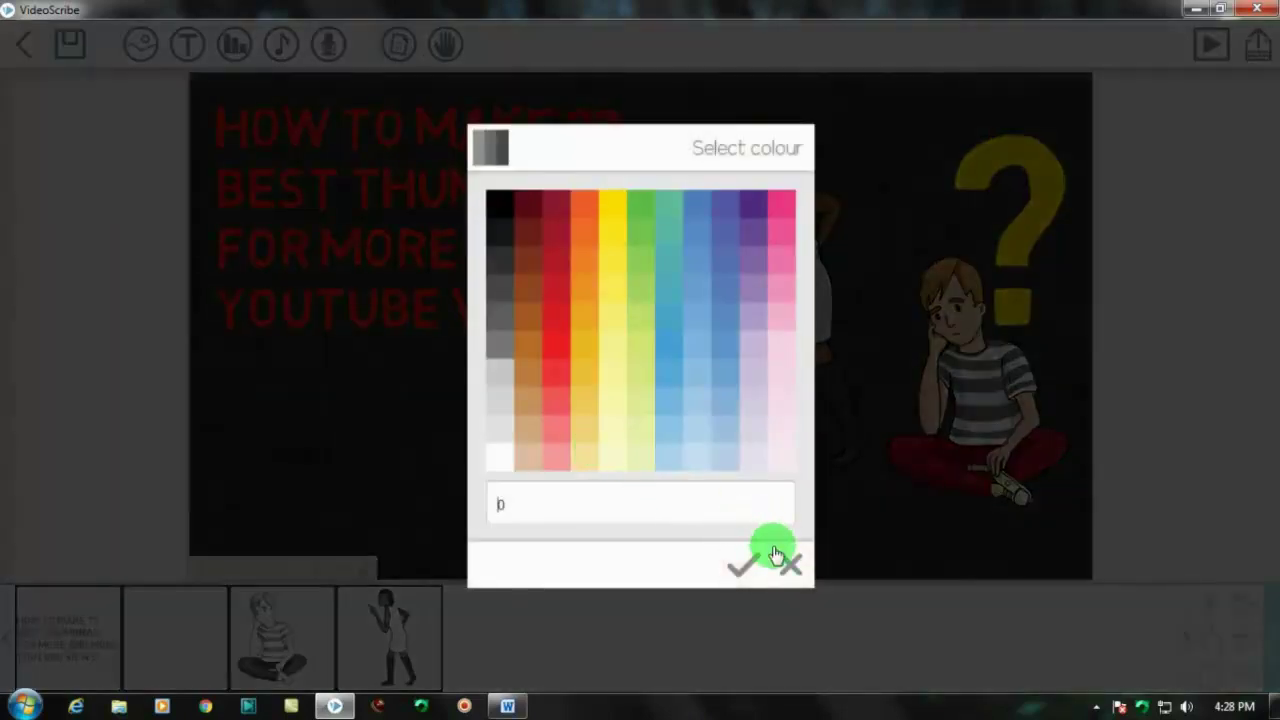
click(760, 208)
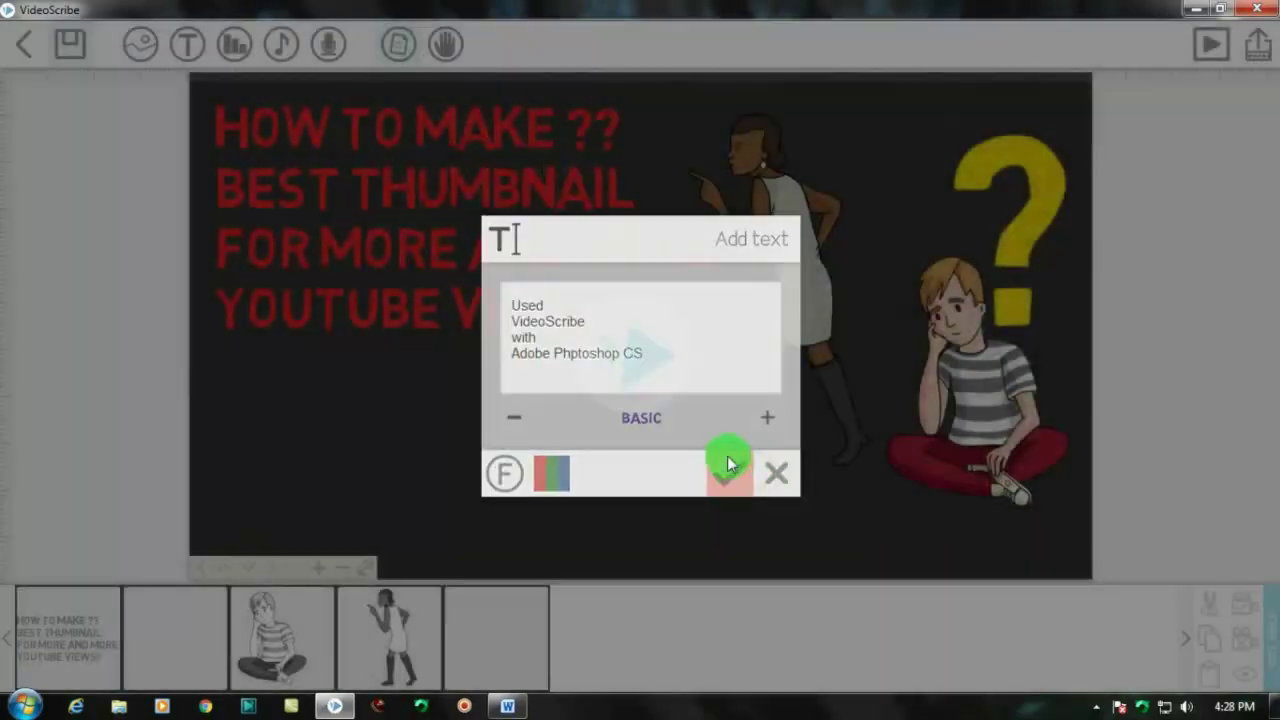
click(728, 463)
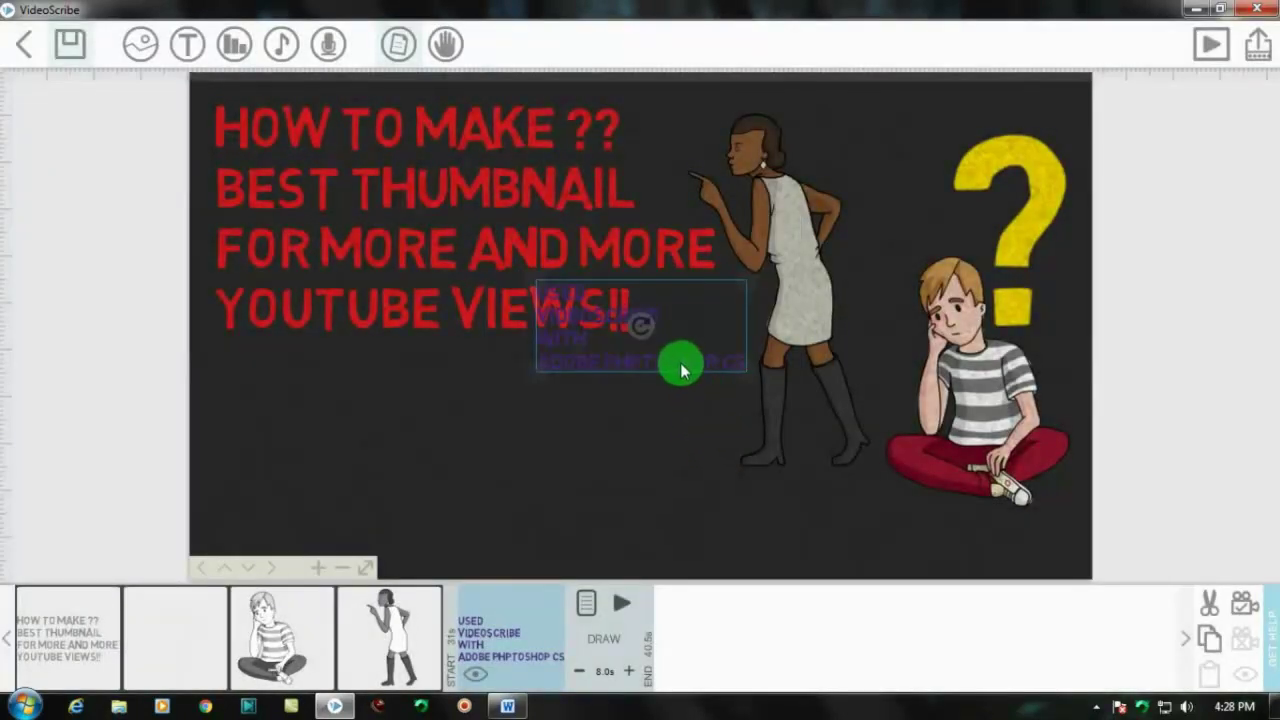
mouse_move(677, 360)
mouse_down()
mouse_move(485, 510)
mouse_move(660, 541)
mouse_up()
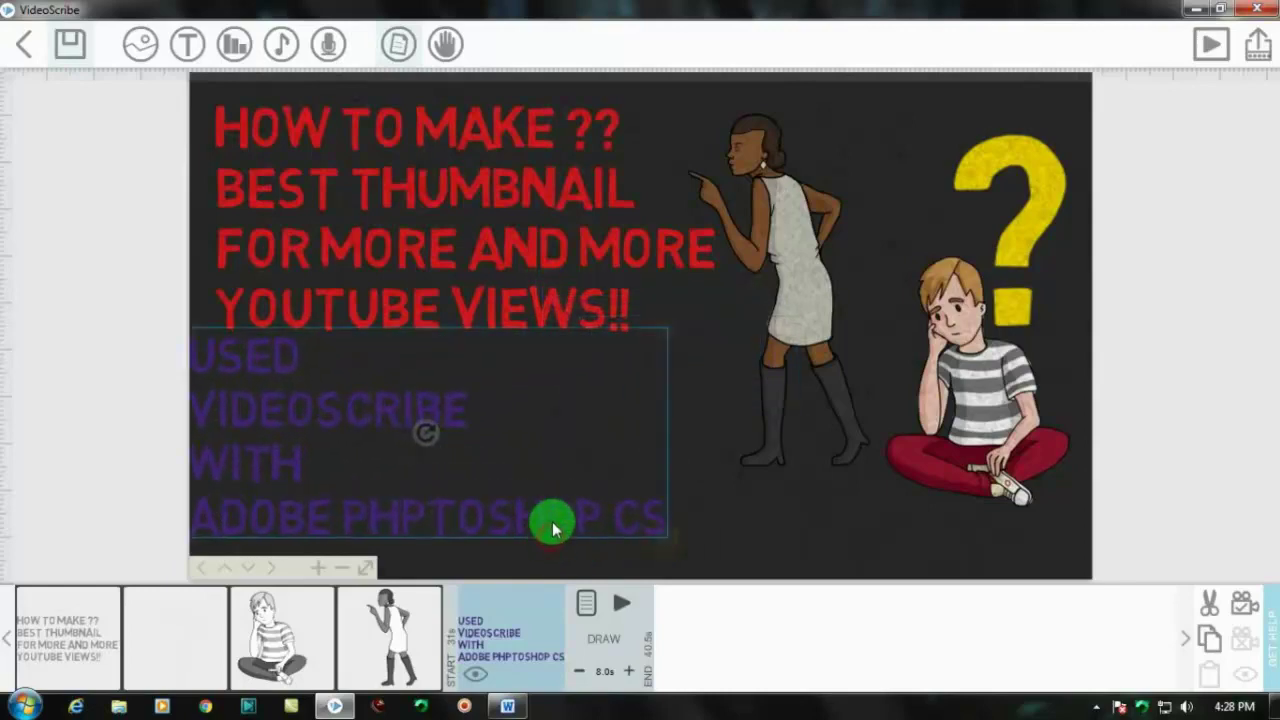
double_click(565, 519)
Step: Cut the Adobe Phptoshop CS lines so the credit reads just 'Used VideoScribe'
click(400, 540)
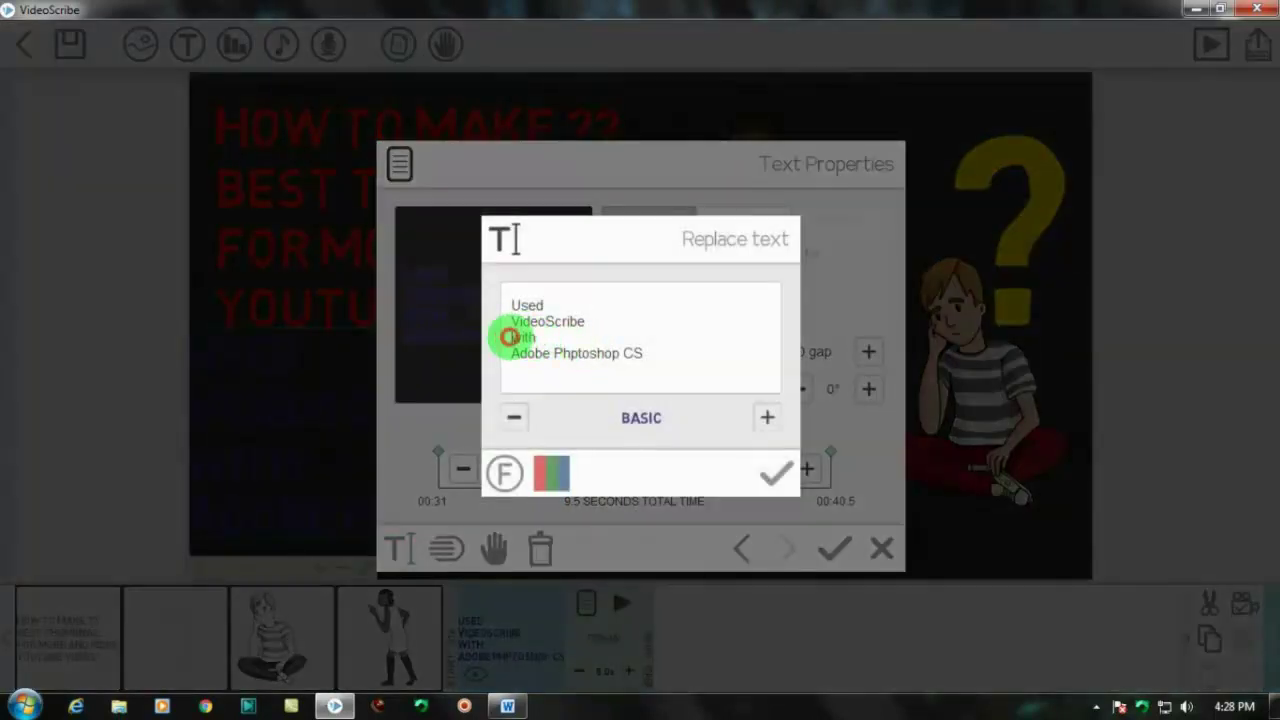
drag(510, 337, 697, 380)
right_click(551, 360)
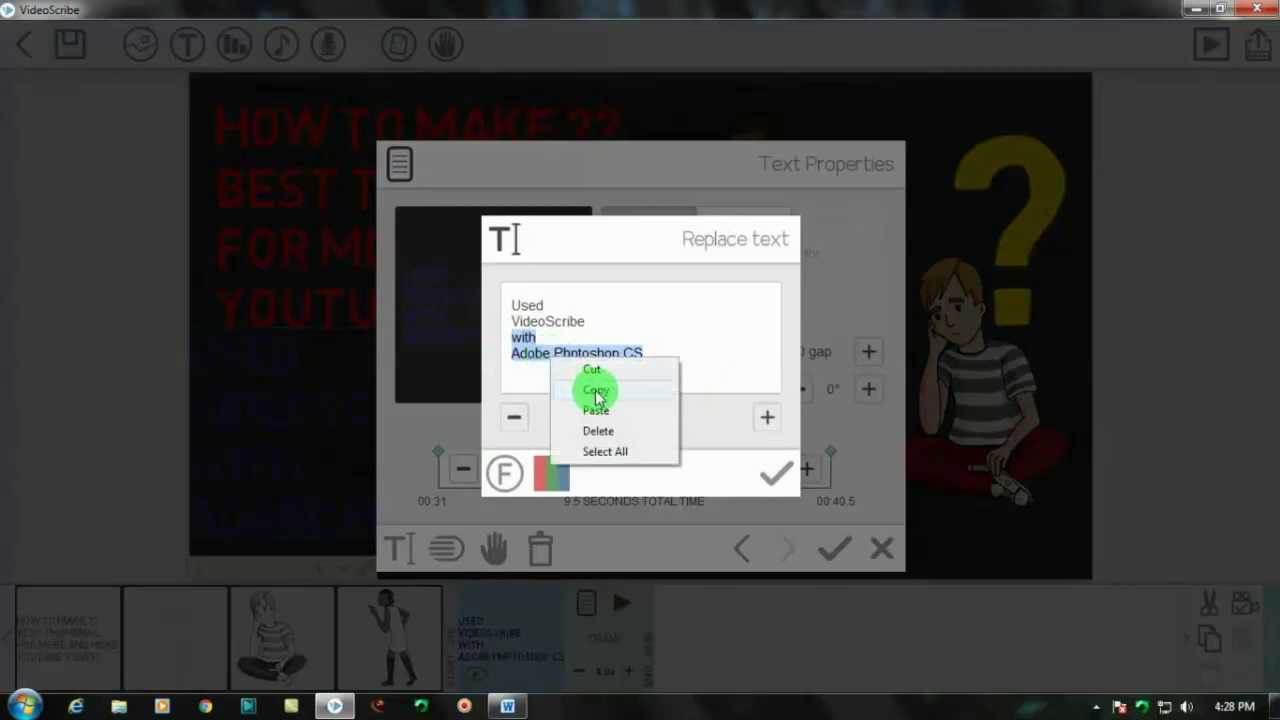
click(592, 370)
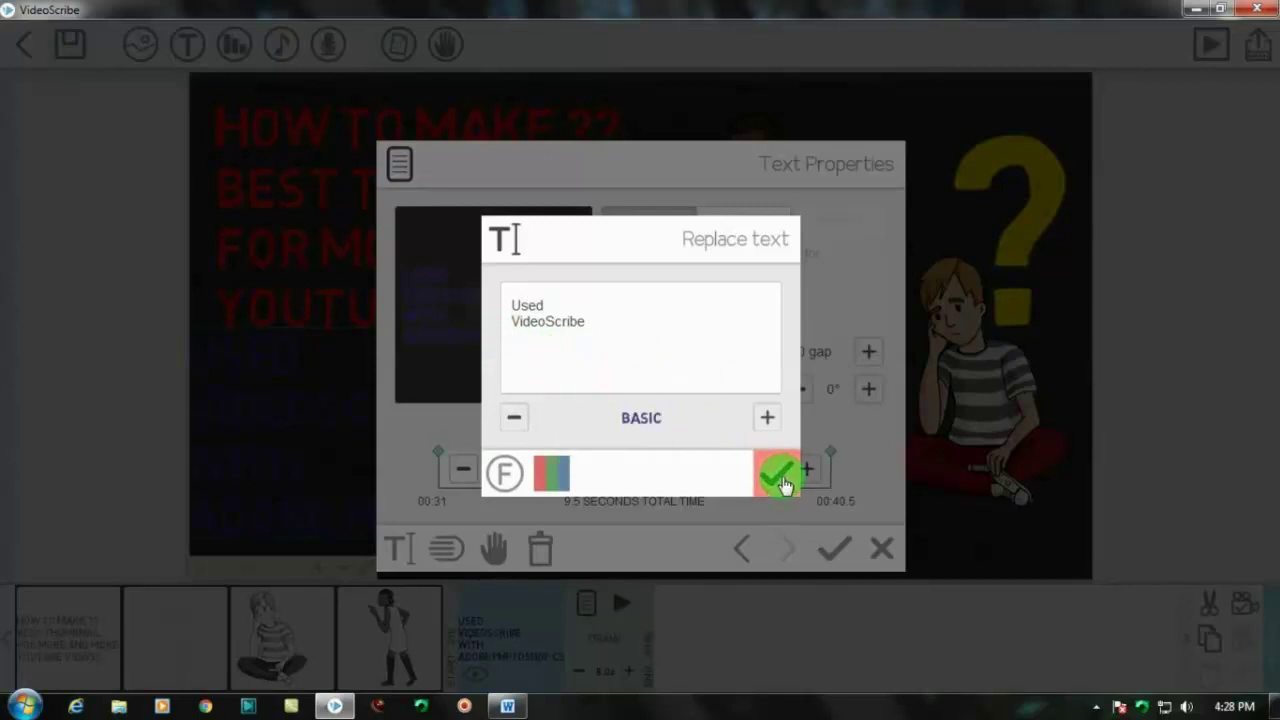
click(781, 483)
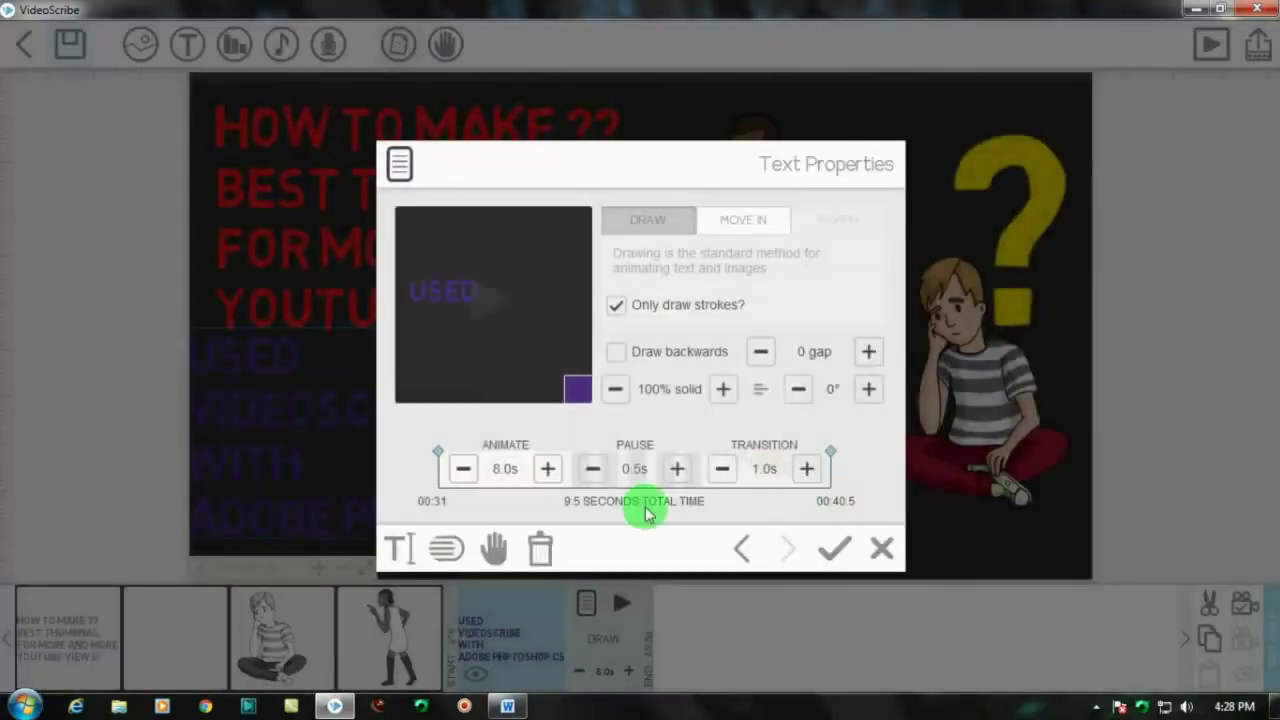
Step: Recolour the 'Used VideoScribe' text blue and return to the canvas
click(405, 546)
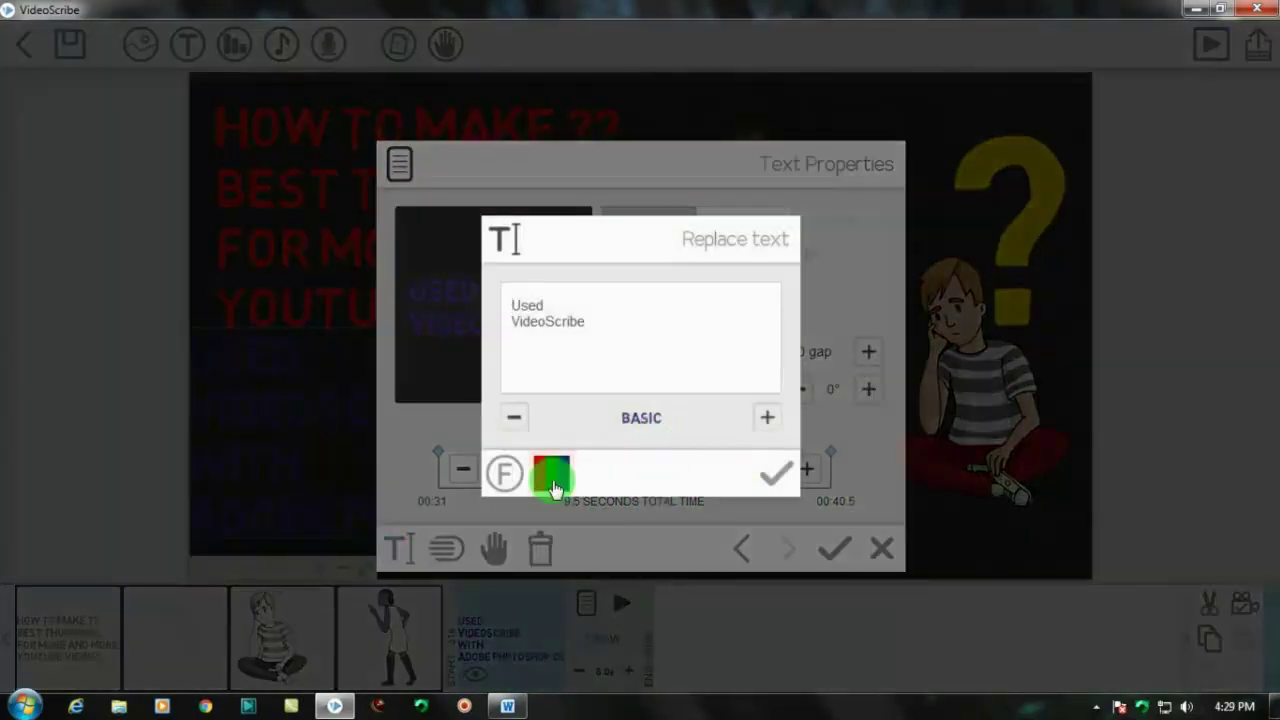
click(552, 473)
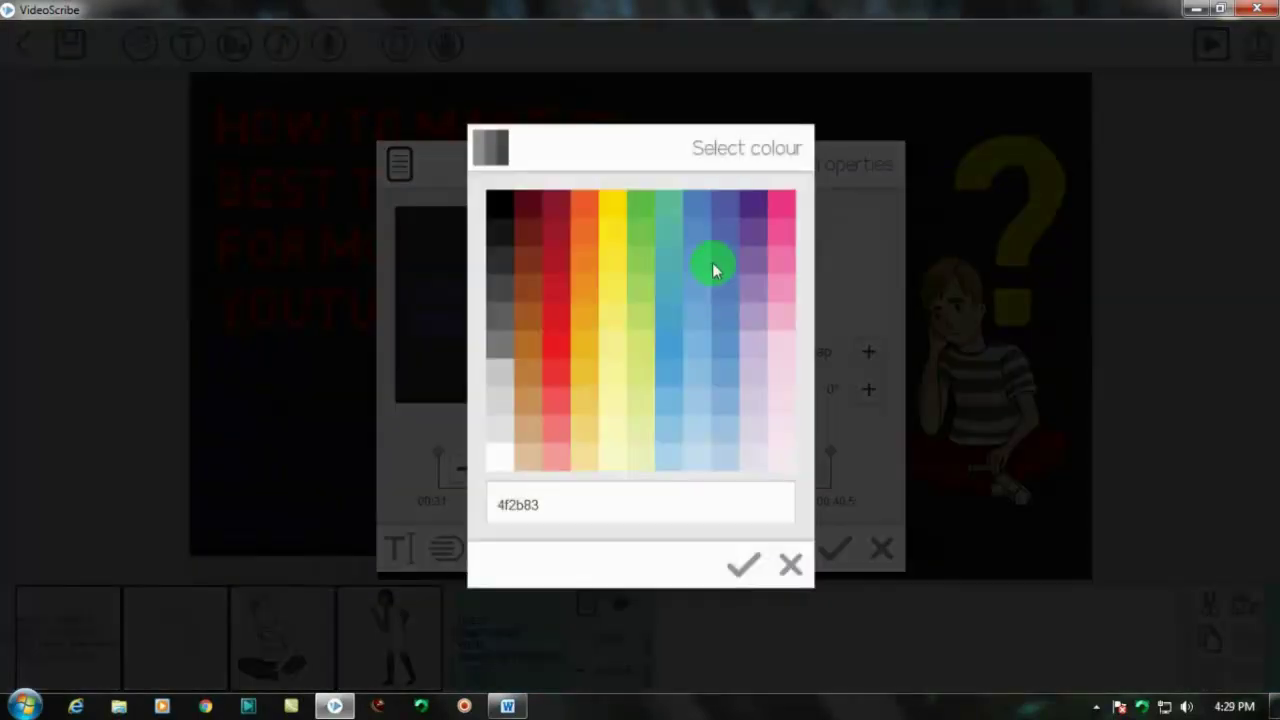
click(743, 563)
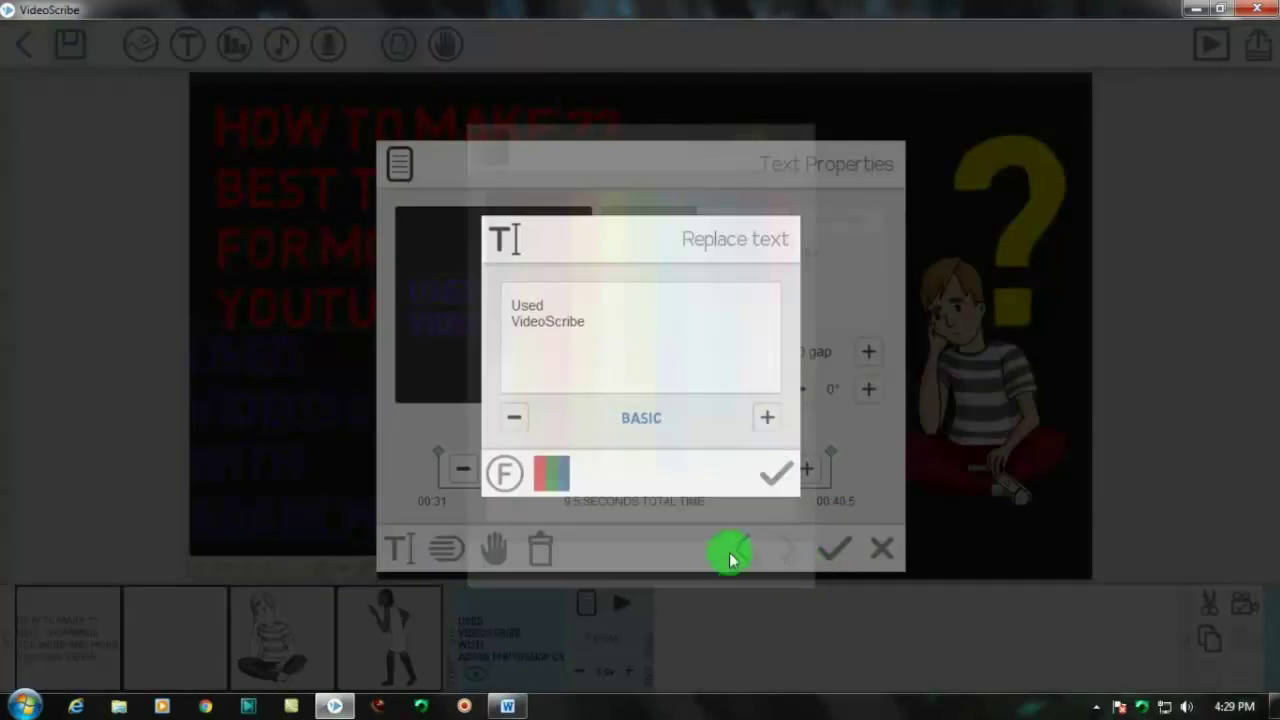
click(772, 485)
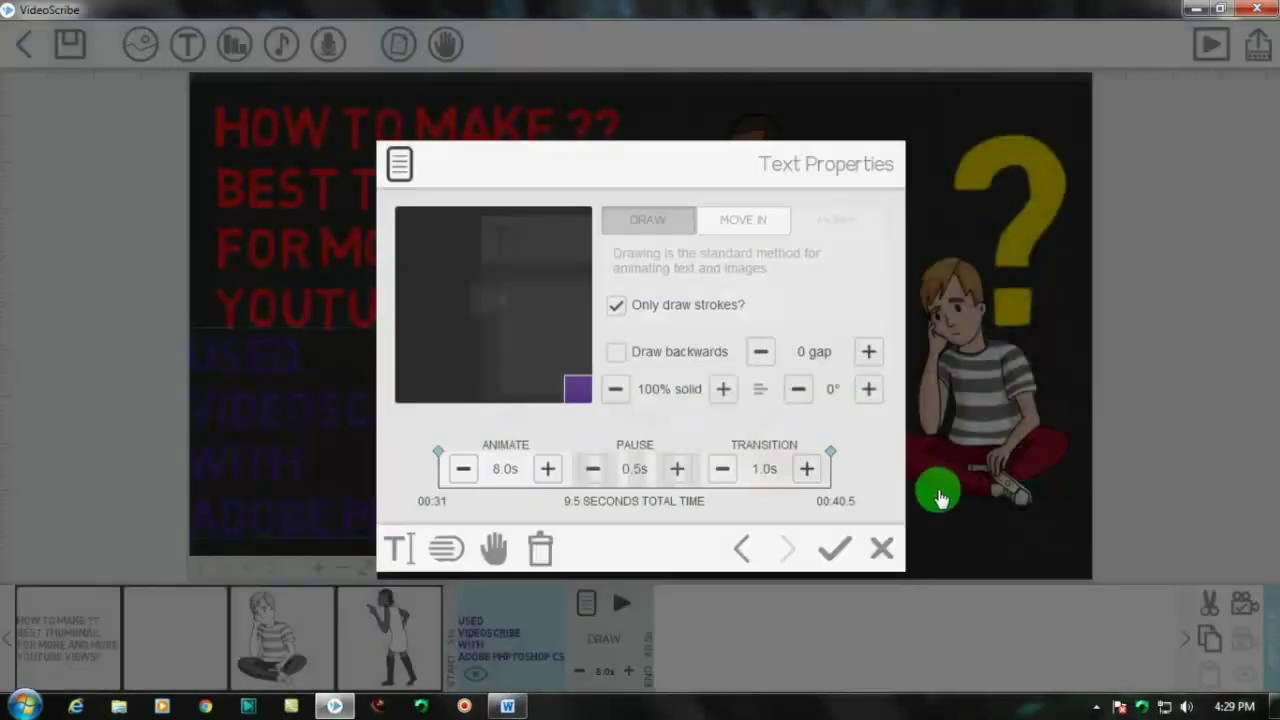
click(834, 547)
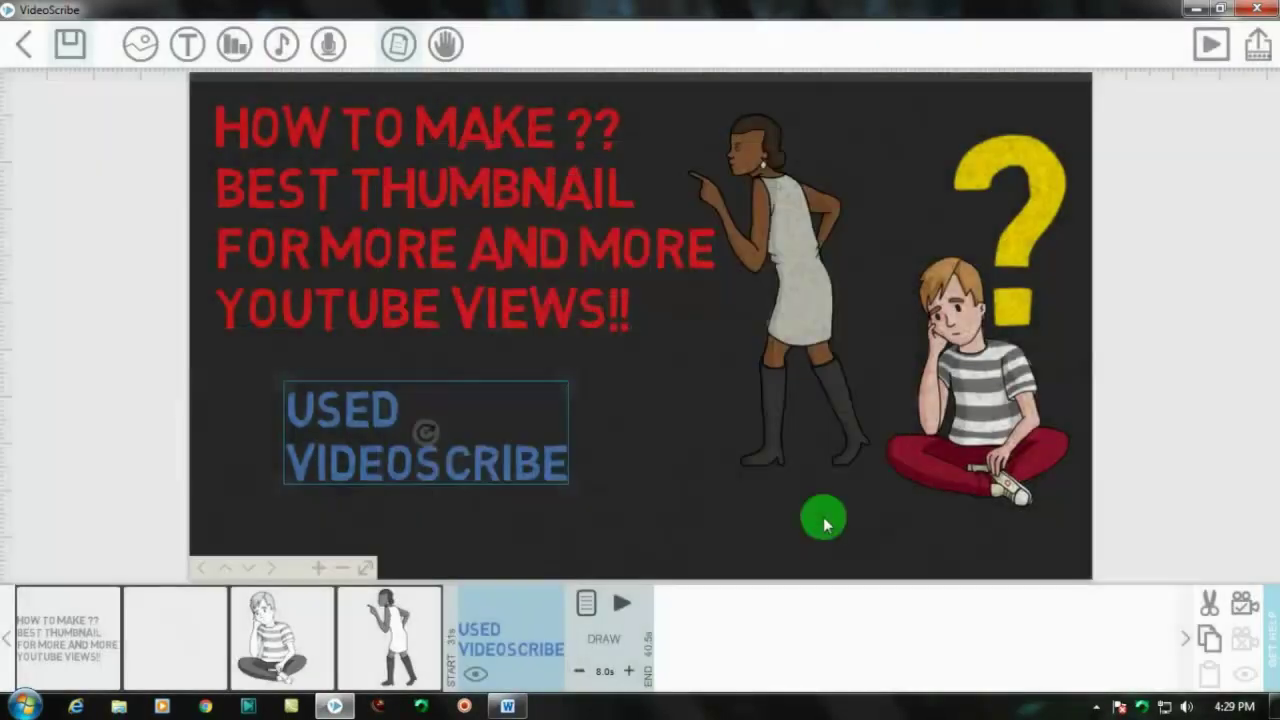
Step: Move the Used VideoScribe text below the title and shrink the woman figure
drag(510, 484, 480, 444)
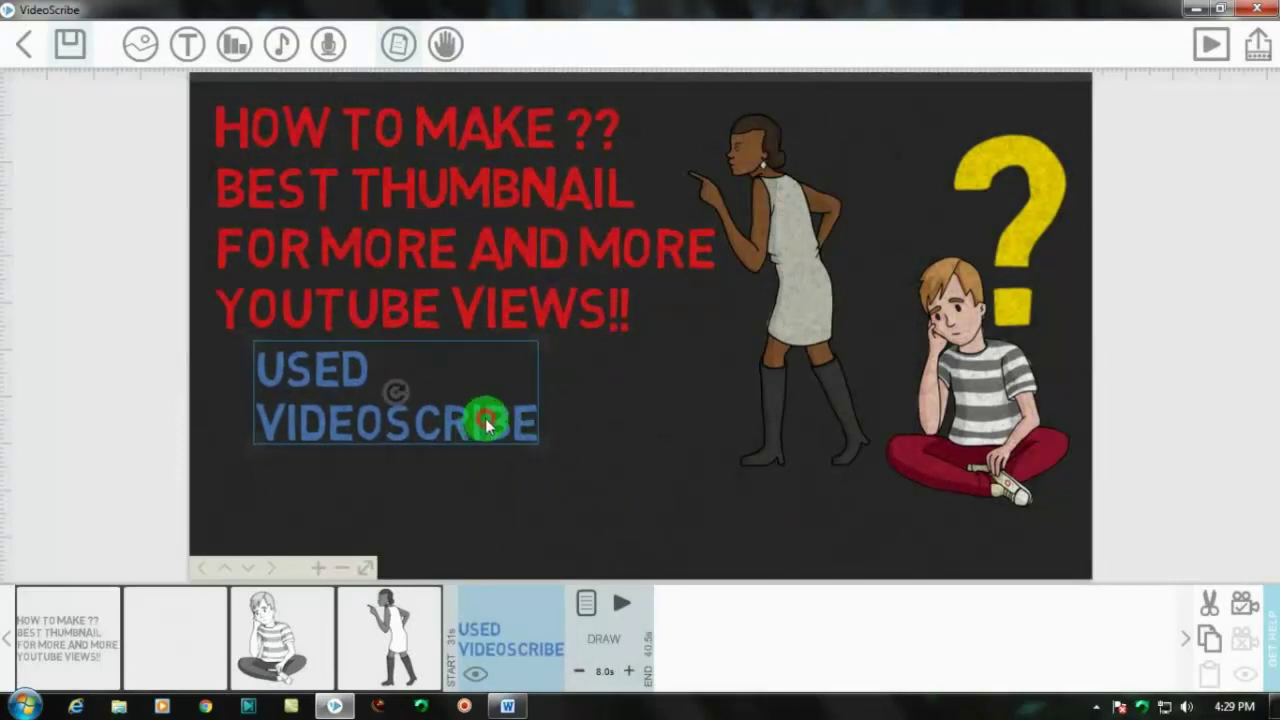
drag(487, 425, 581, 411)
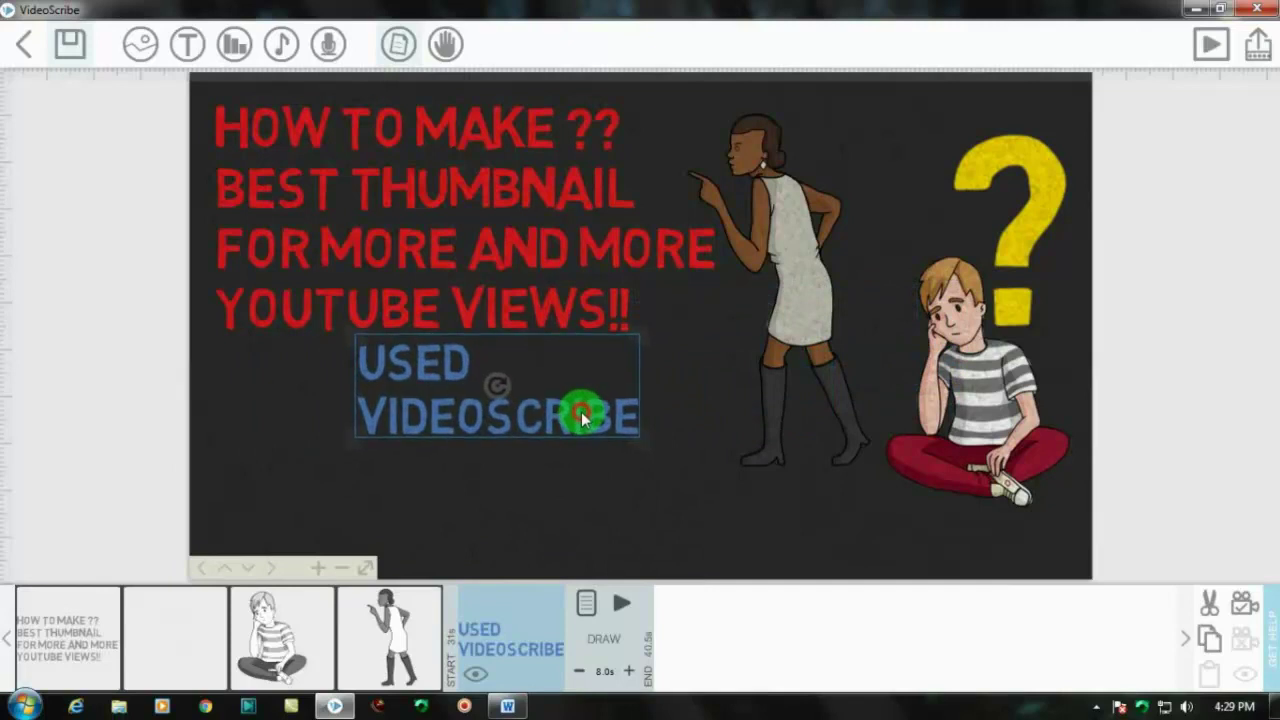
click(800, 321)
drag(872, 478, 849, 420)
drag(803, 320, 763, 256)
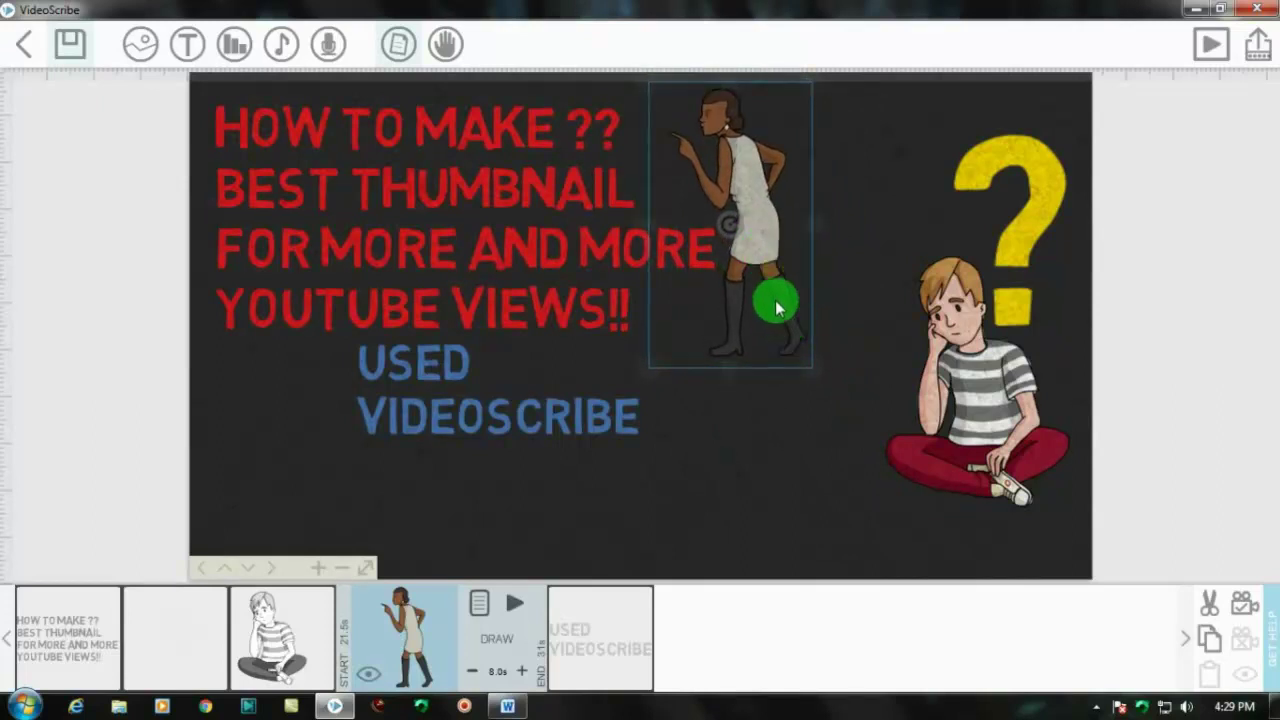
drag(818, 370, 805, 297)
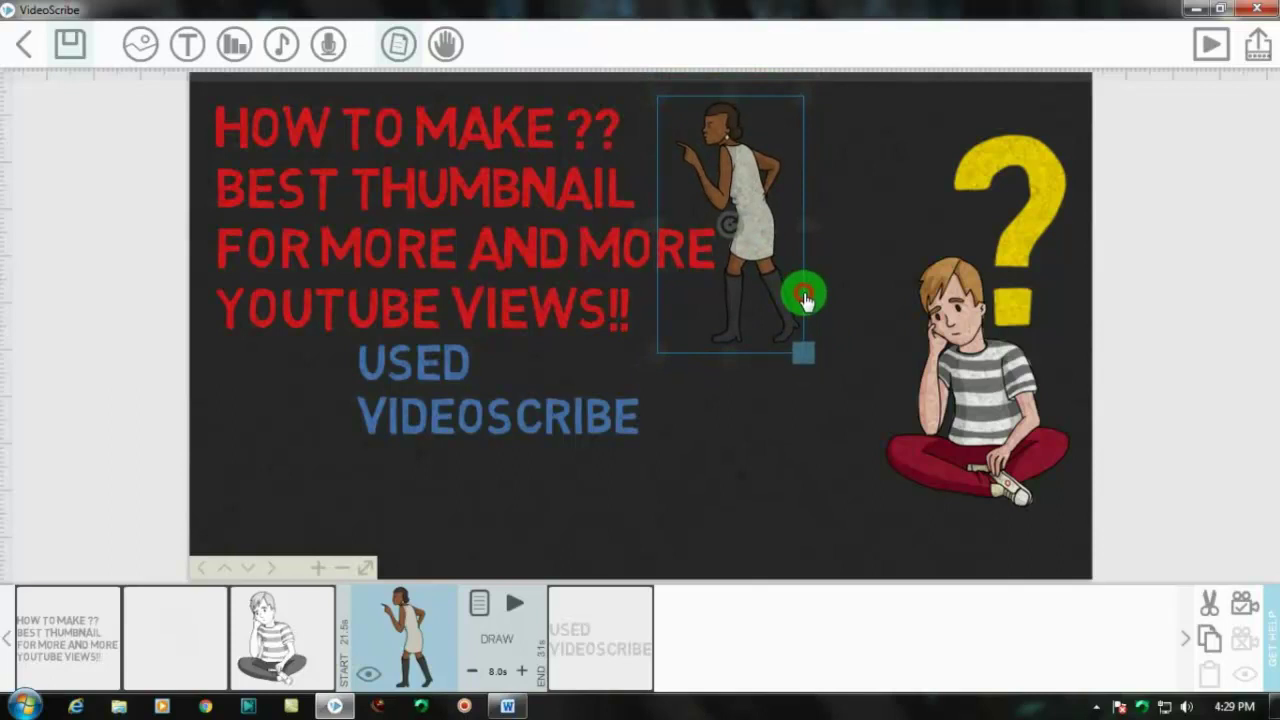
drag(805, 297, 808, 294)
Step: Shrink the boy, nudge the question mark up, and tilt the boy beneath it
click(958, 385)
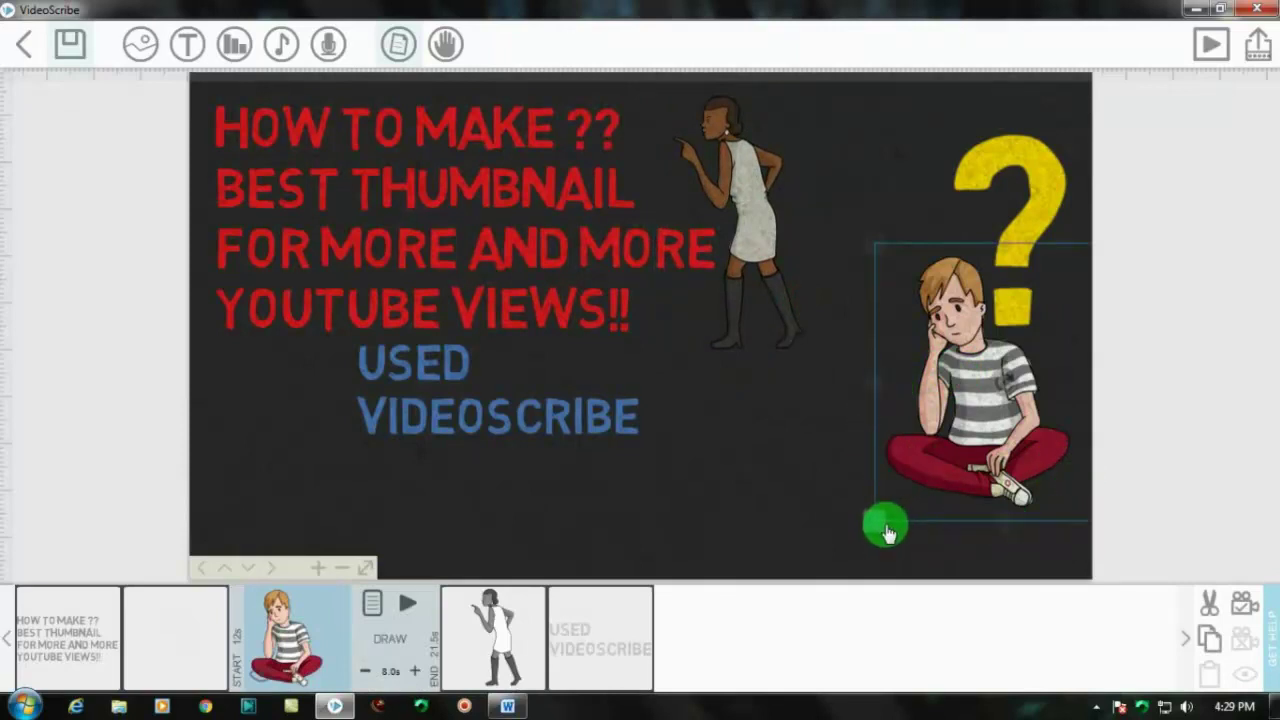
drag(883, 522, 941, 497)
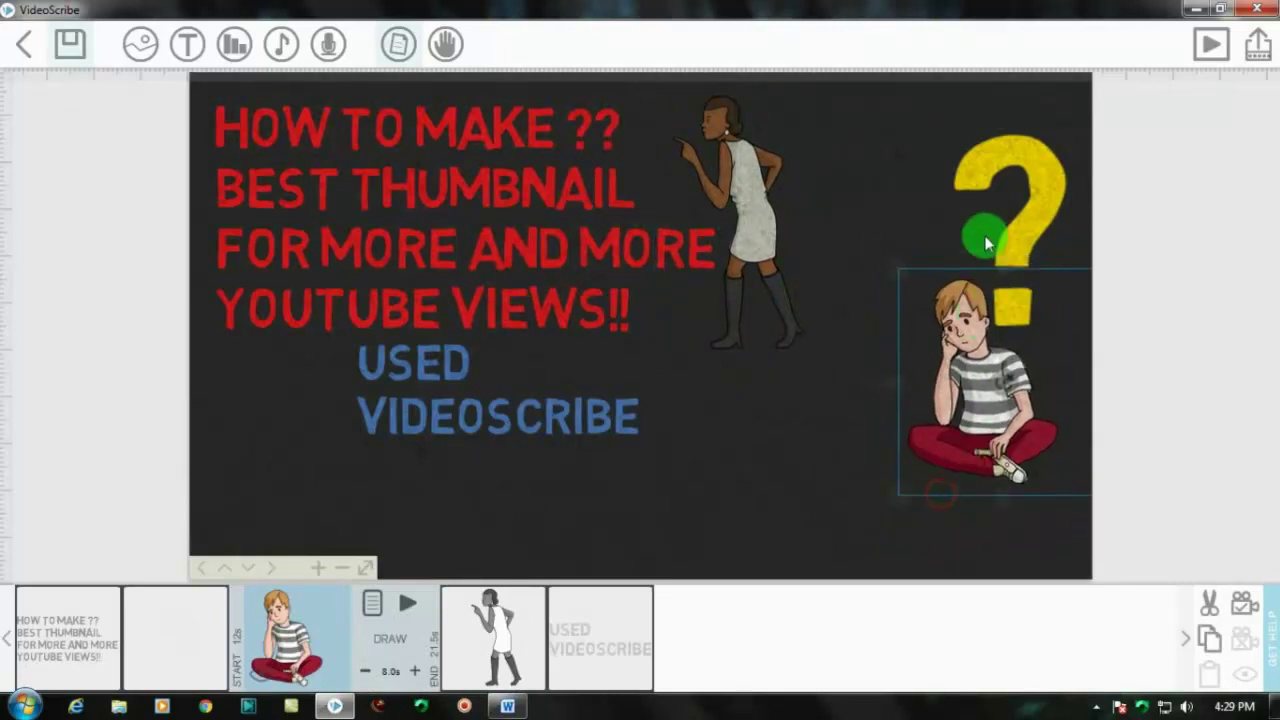
mouse_move(1046, 194)
mouse_down()
mouse_move(1015, 163)
mouse_move(1045, 160)
mouse_up()
click(995, 376)
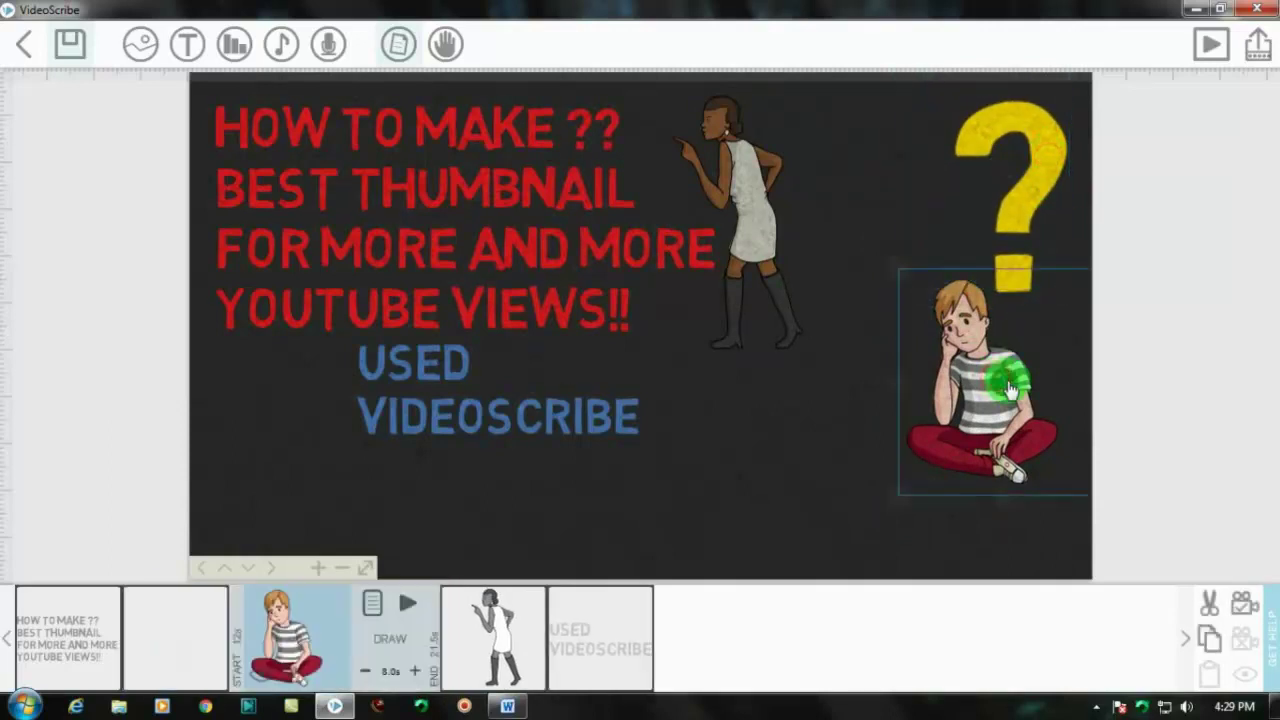
mouse_move(1008, 385)
mouse_down()
mouse_move(1065, 398)
mouse_move(1076, 382)
mouse_up()
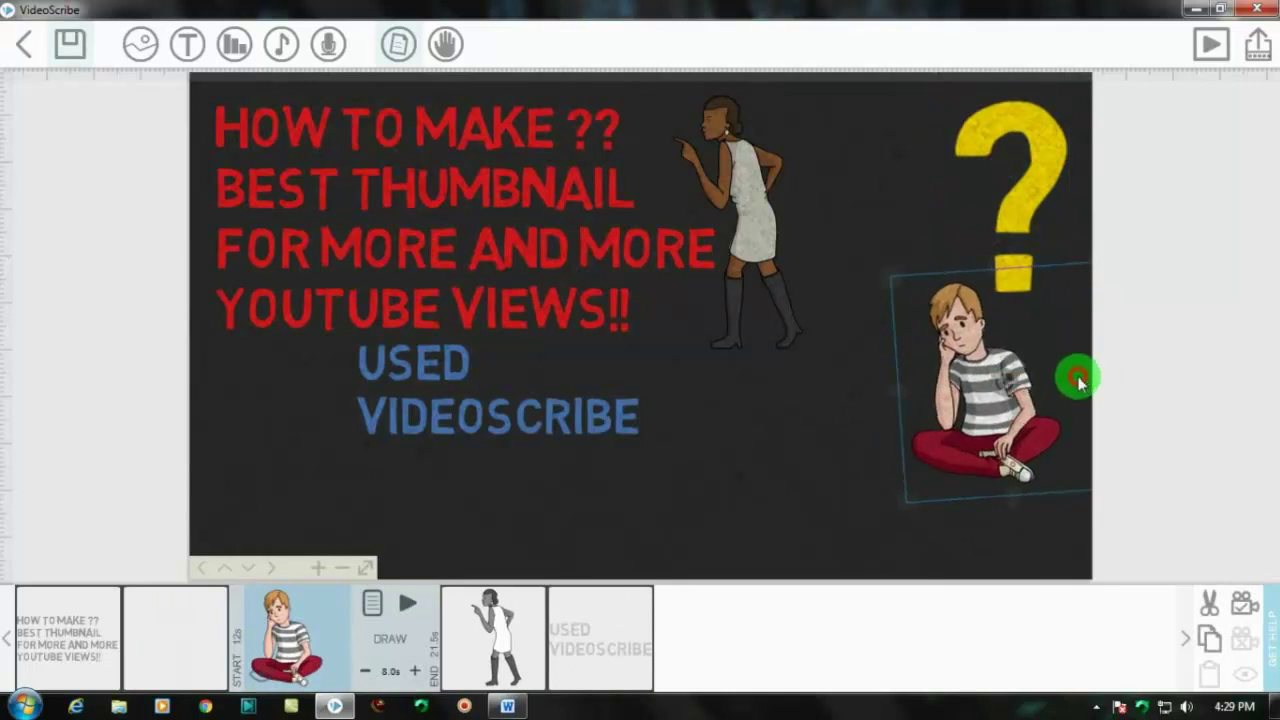
drag(1020, 416, 990, 350)
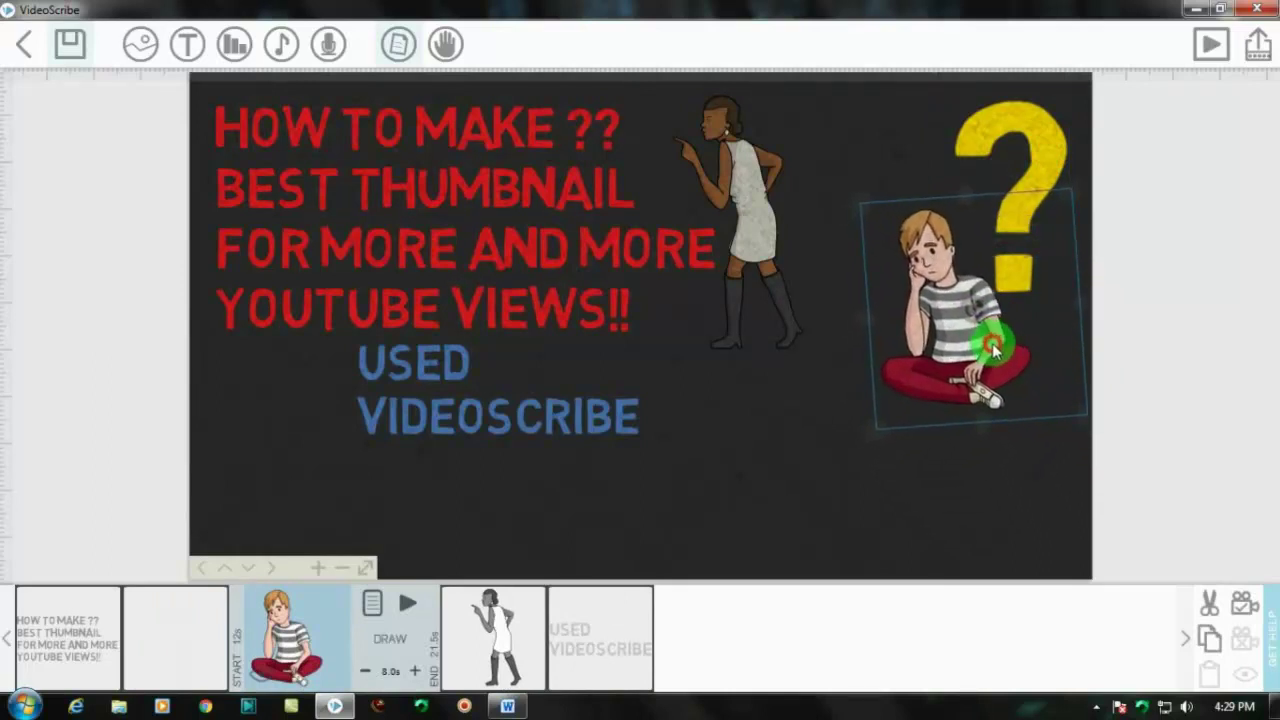
click(950, 482)
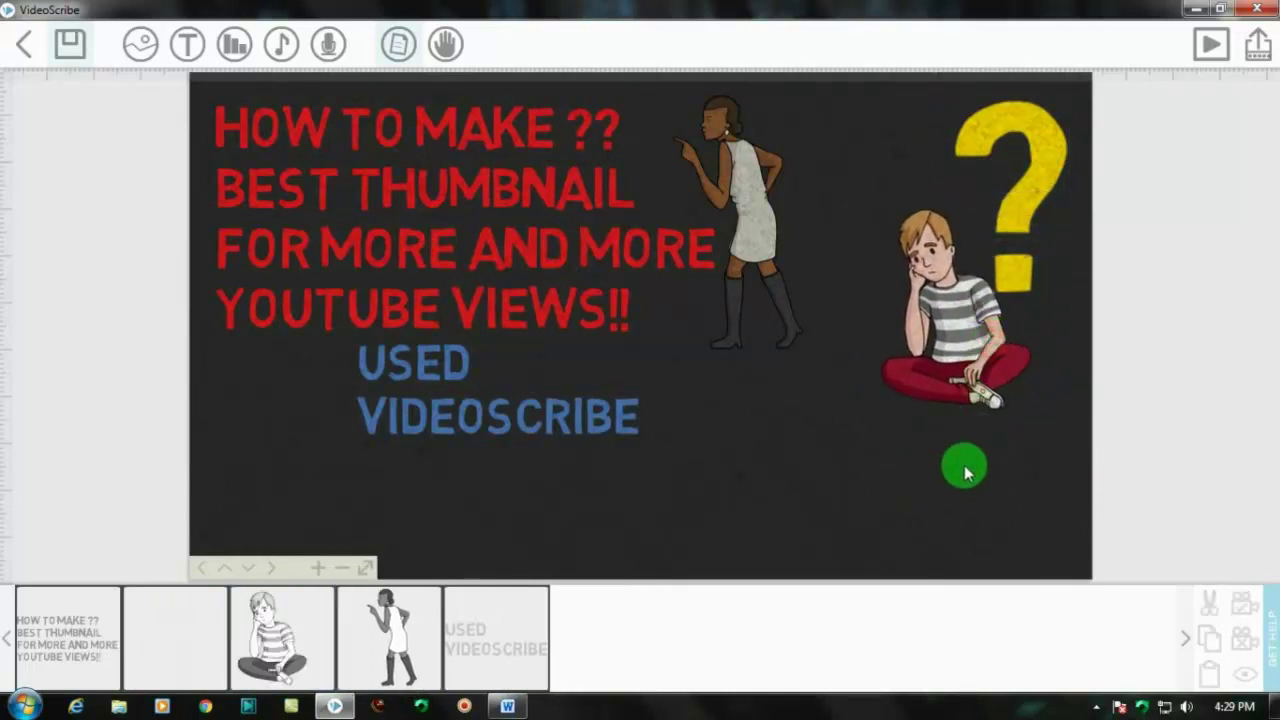
Step: Change the Used VideoScribe text's font to Arial Black
click(534, 427)
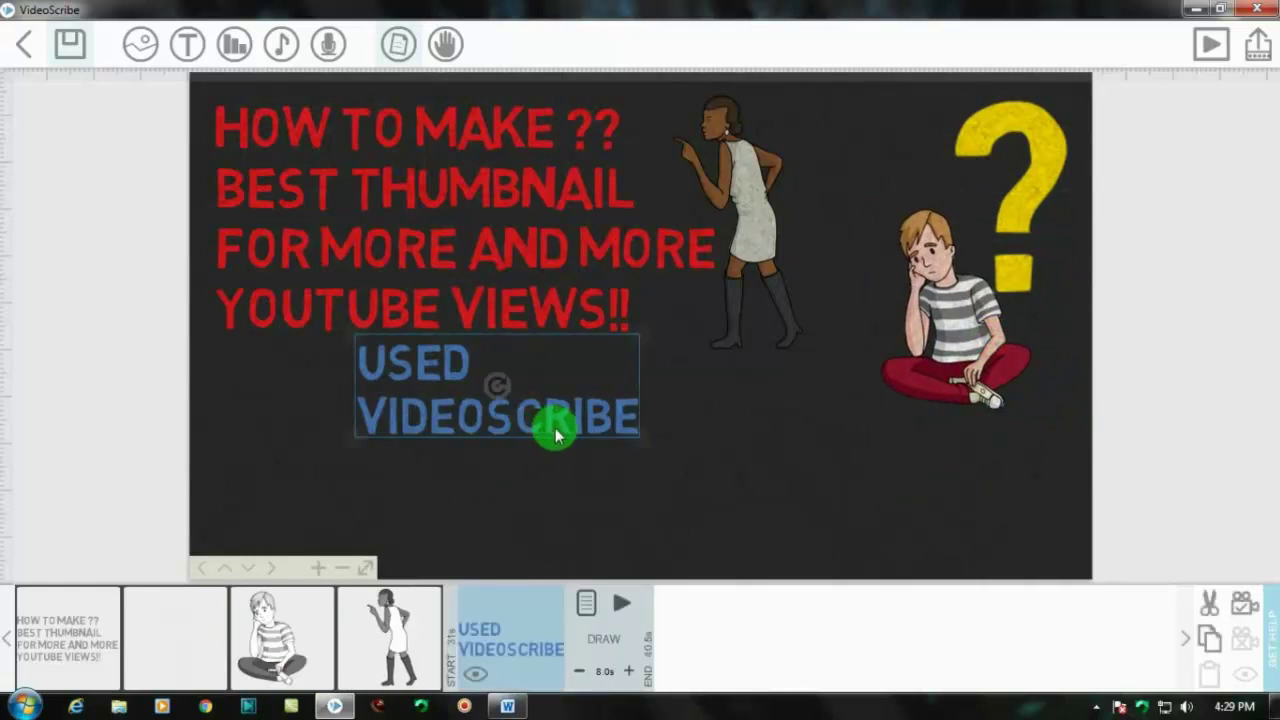
double_click(521, 428)
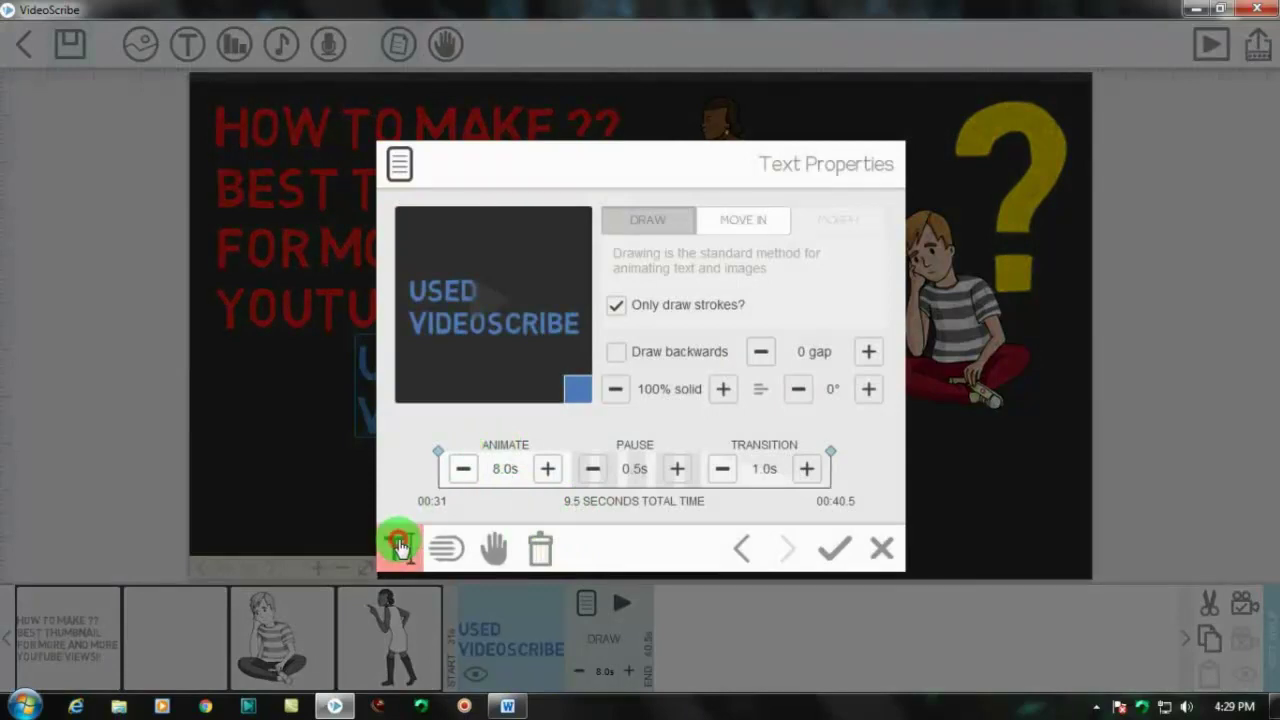
click(398, 545)
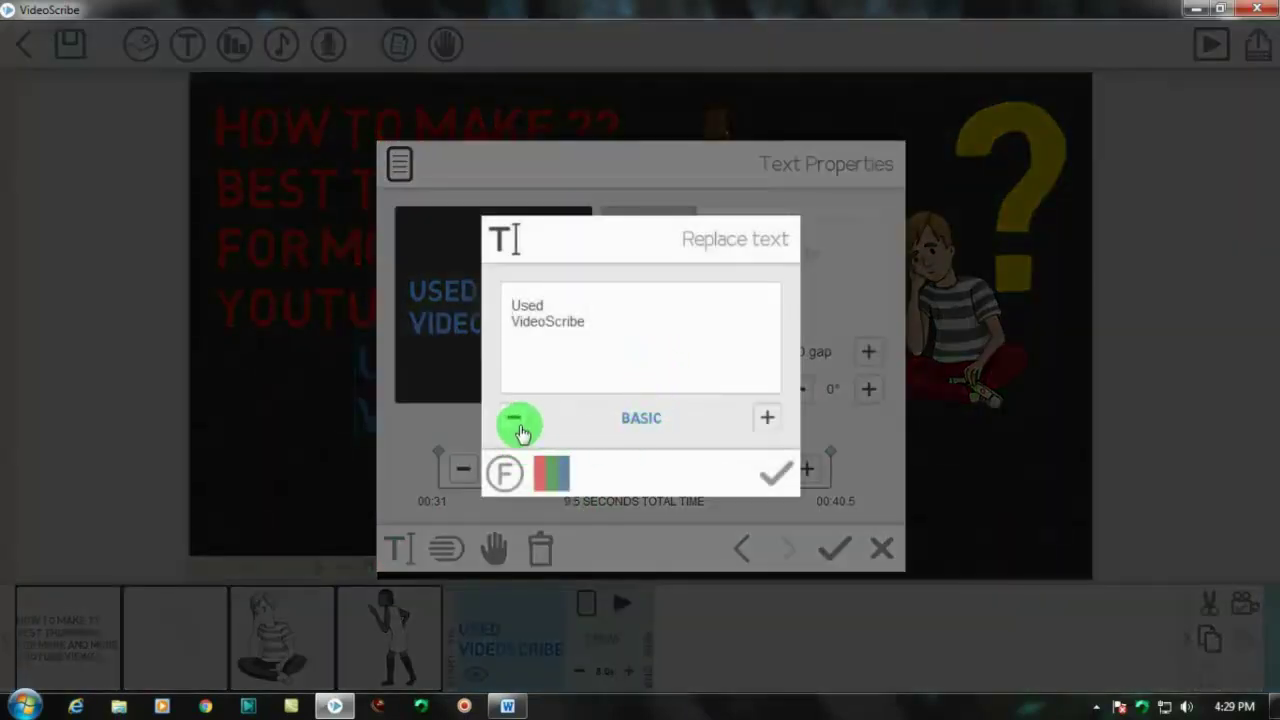
click(518, 428)
click(518, 428)
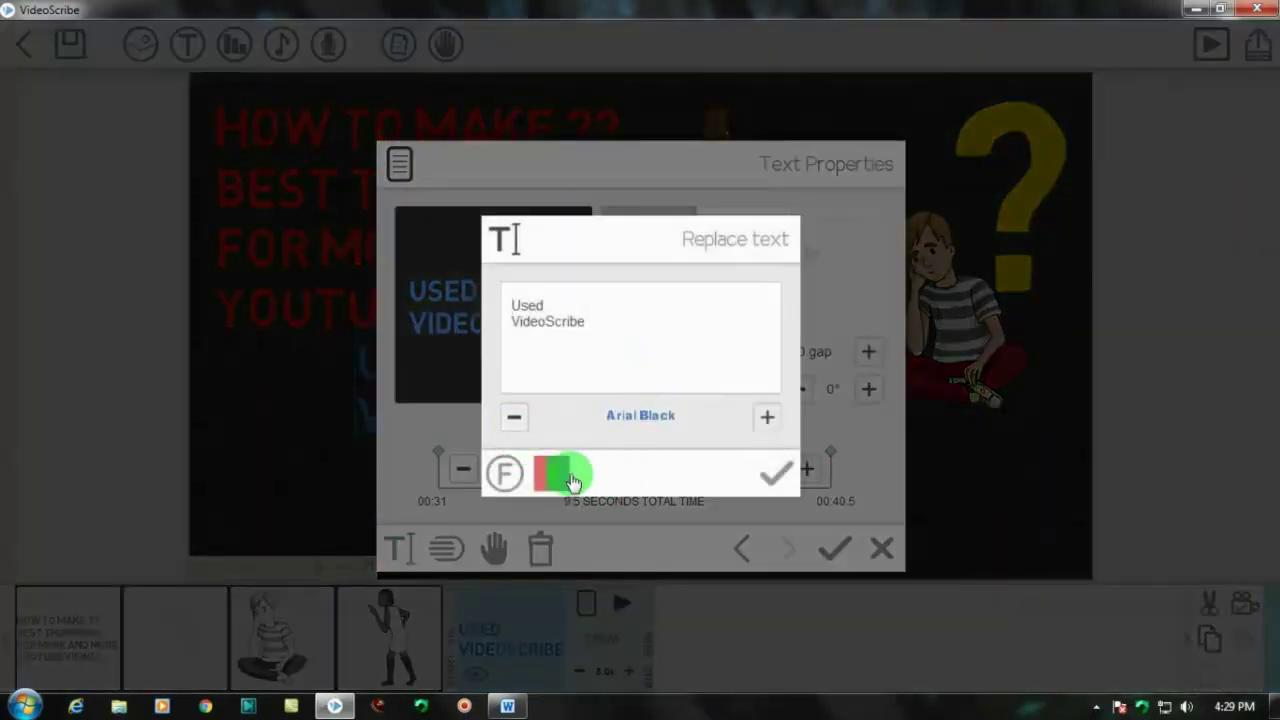
click(776, 472)
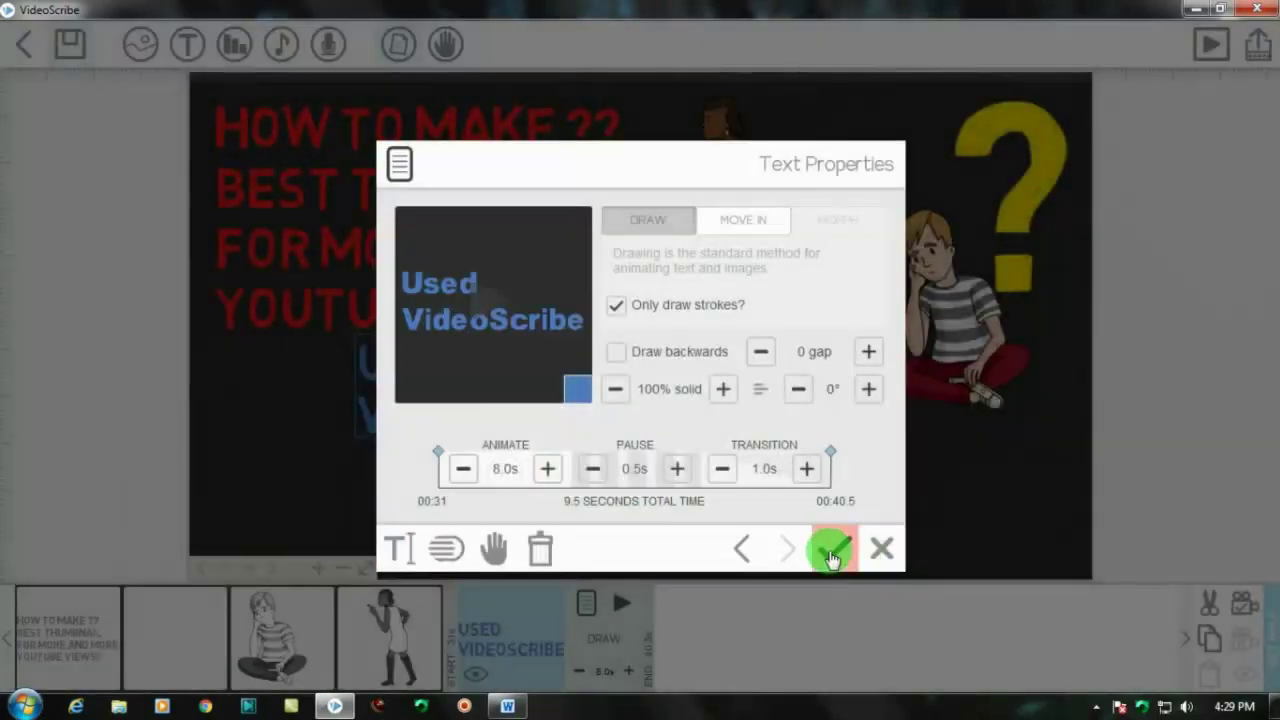
click(832, 548)
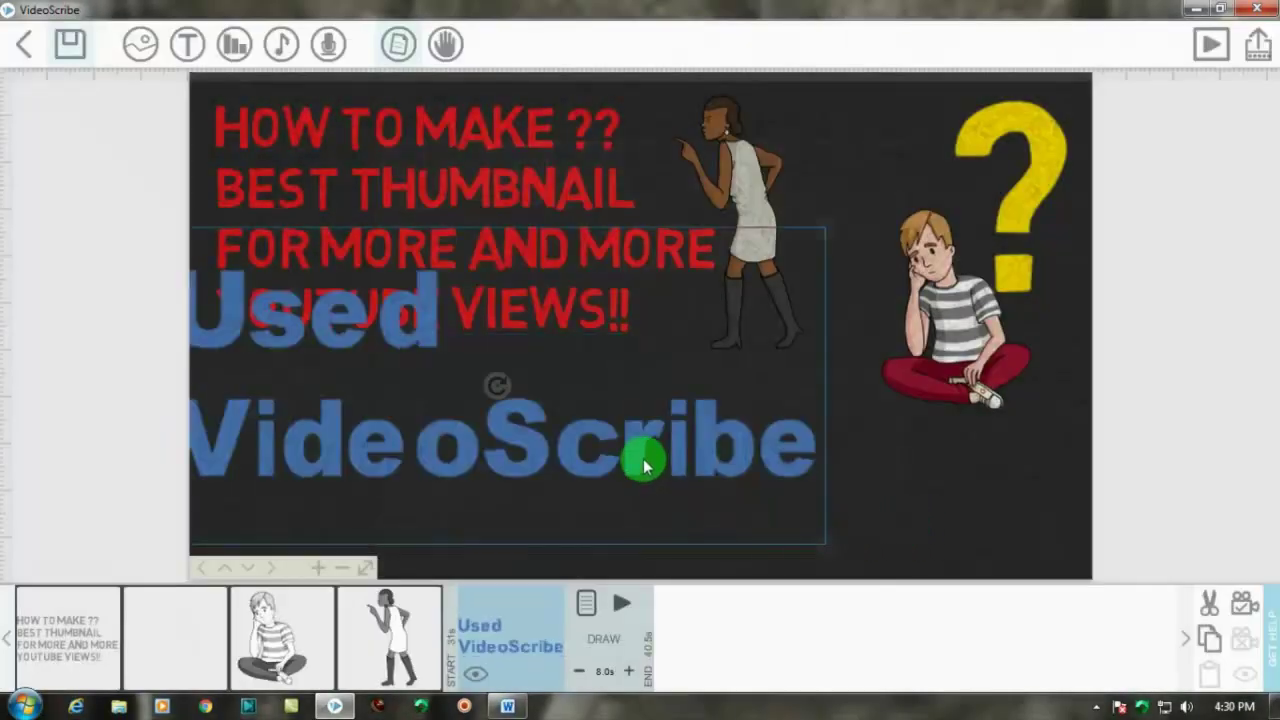
Step: Shrink the Used VideoScribe text and tuck it just below the title
drag(640, 457, 826, 449)
mouse_move(985, 545)
mouse_down()
mouse_move(840, 443)
mouse_move(628, 408)
mouse_move(648, 412)
mouse_up()
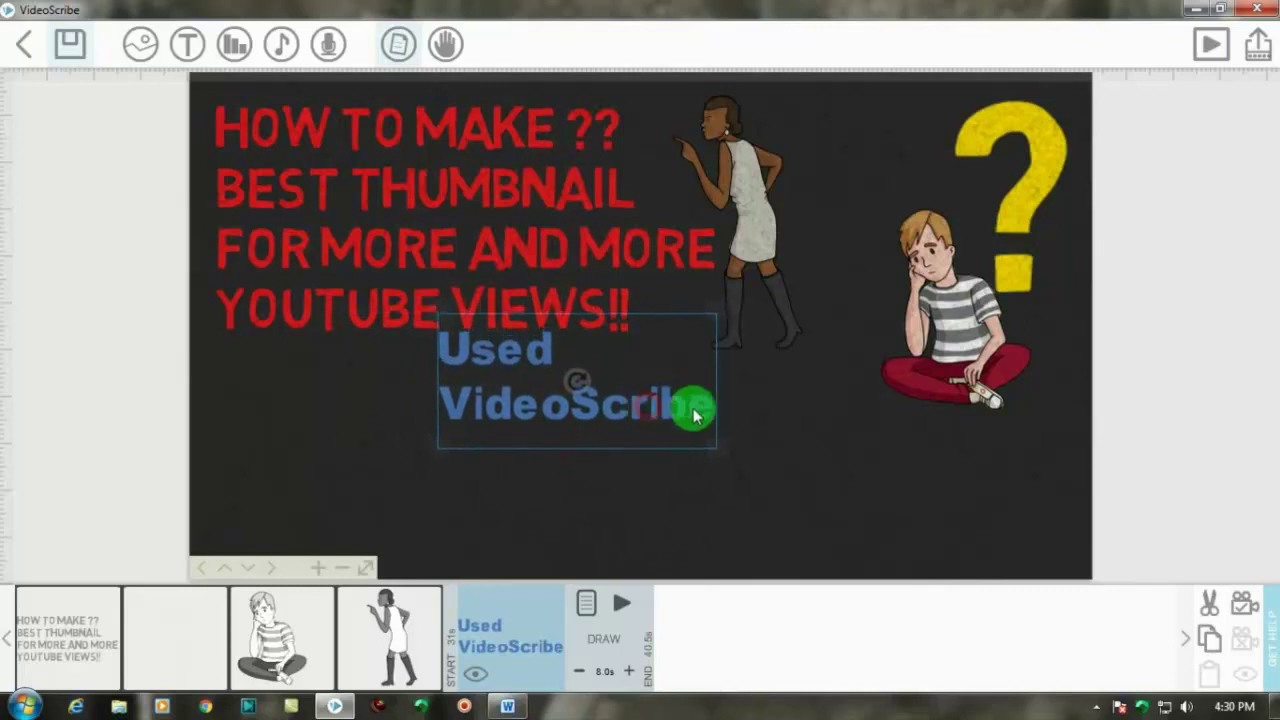
click(767, 405)
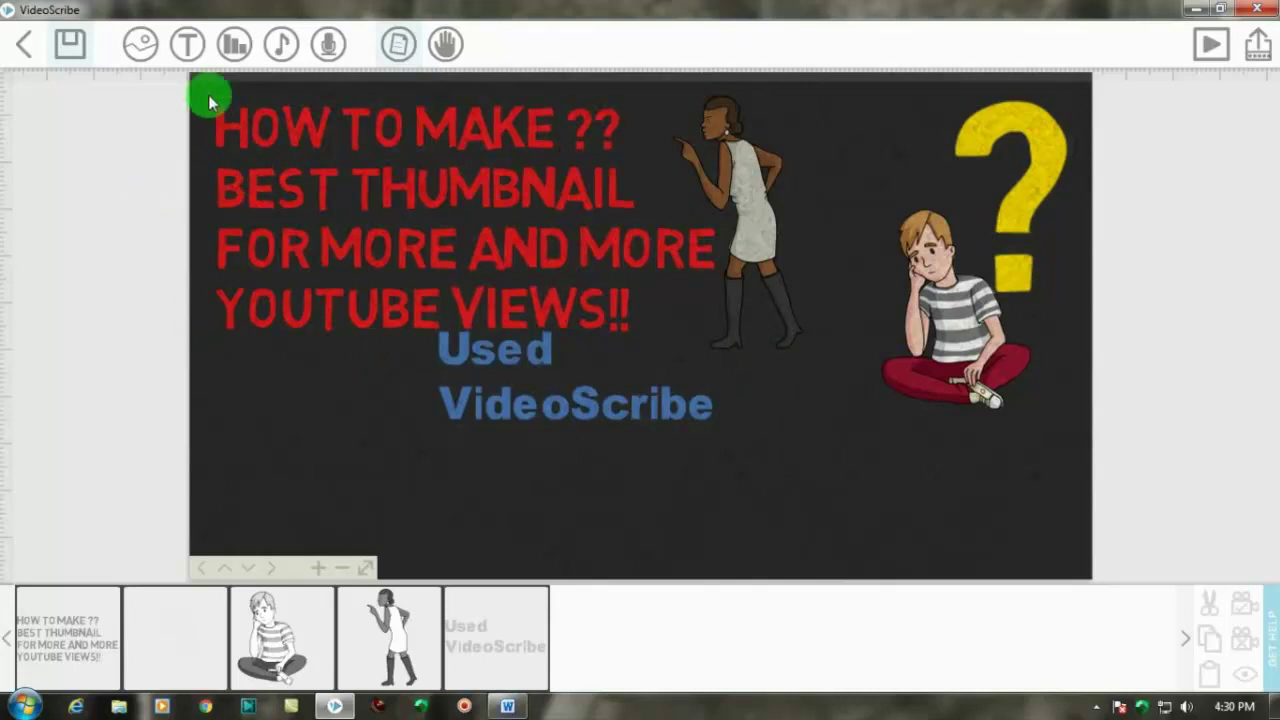
Step: Add a new text element reading 'with' by pasting and trimming the message
click(189, 43)
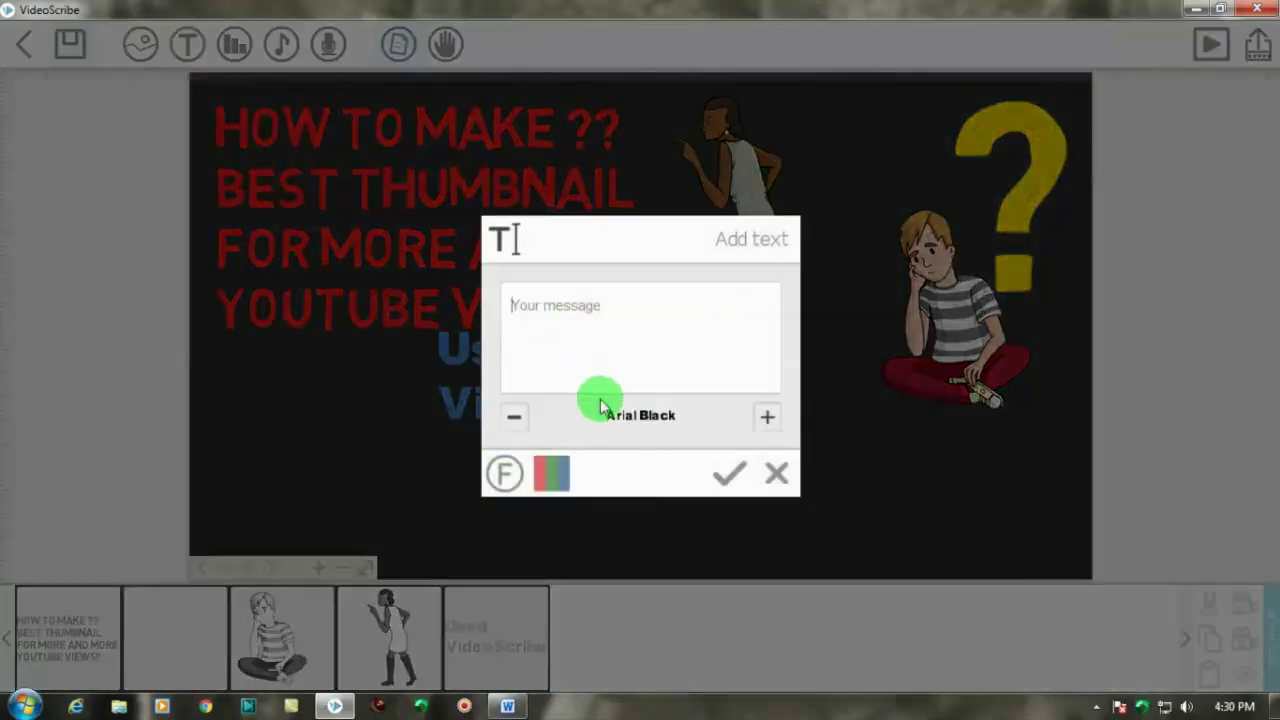
right_click(551, 318)
click(603, 374)
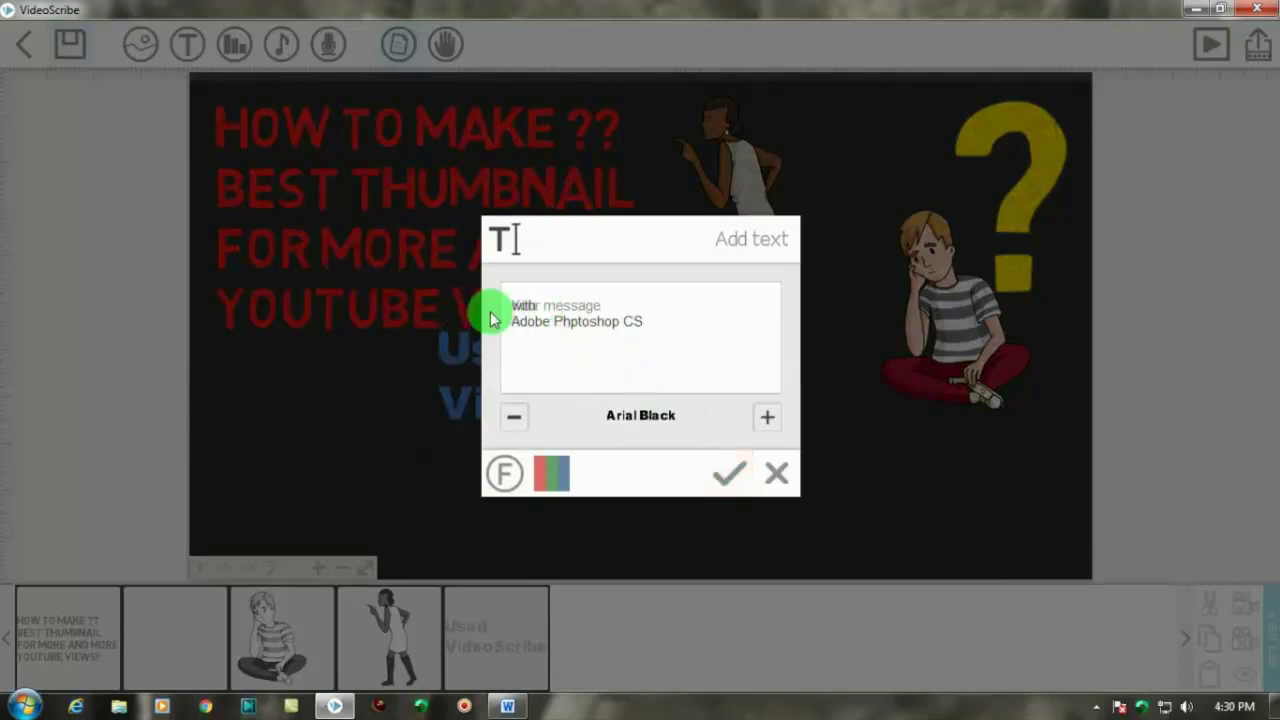
click(555, 302)
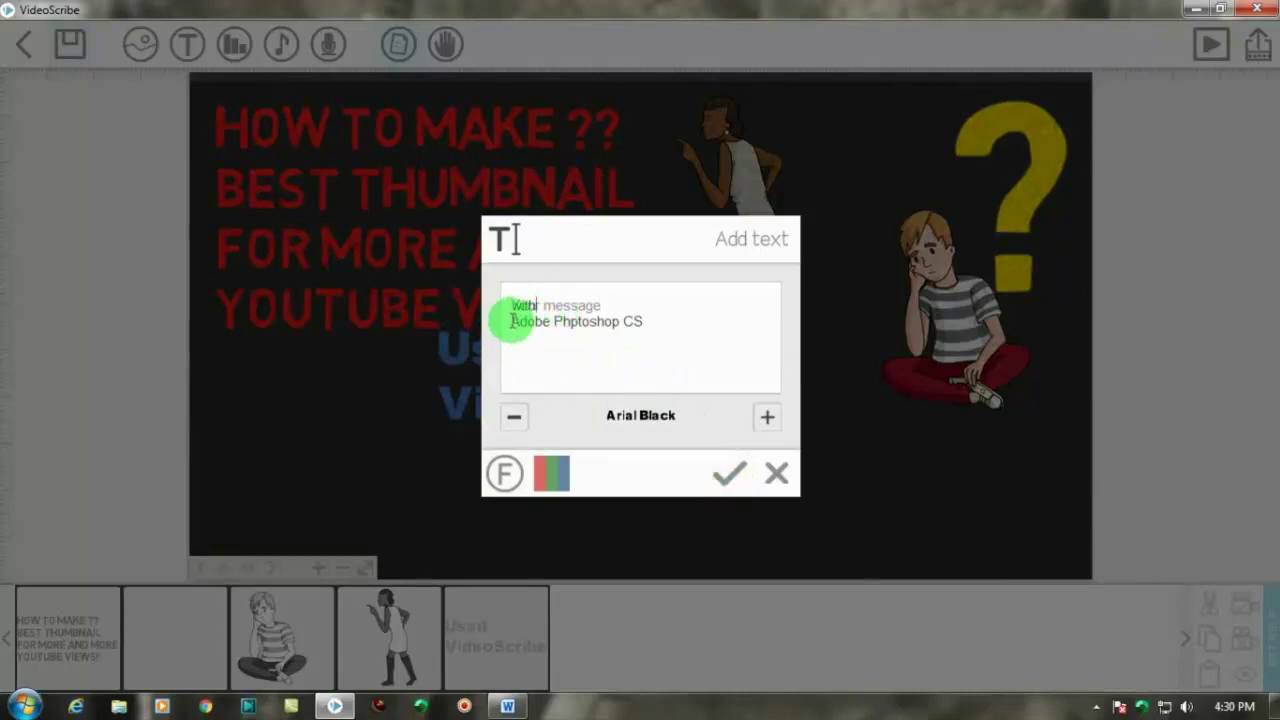
drag(511, 321, 700, 315)
right_click(597, 322)
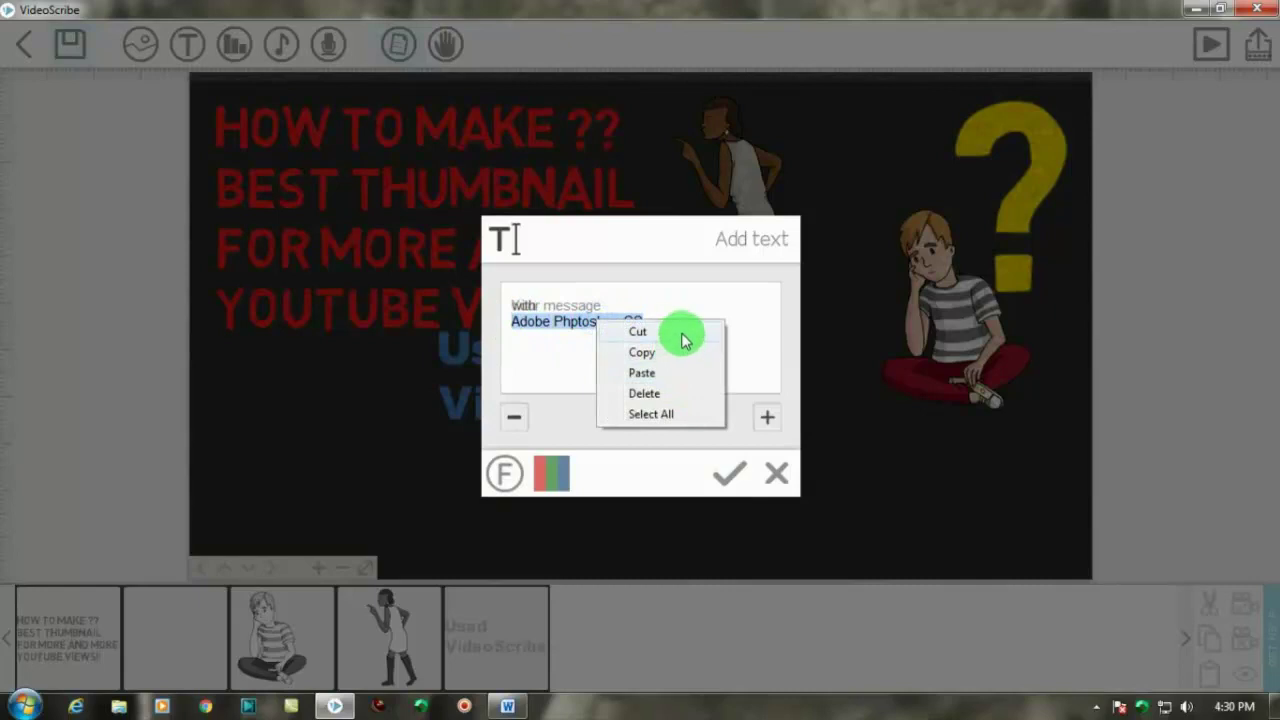
click(683, 340)
click(732, 470)
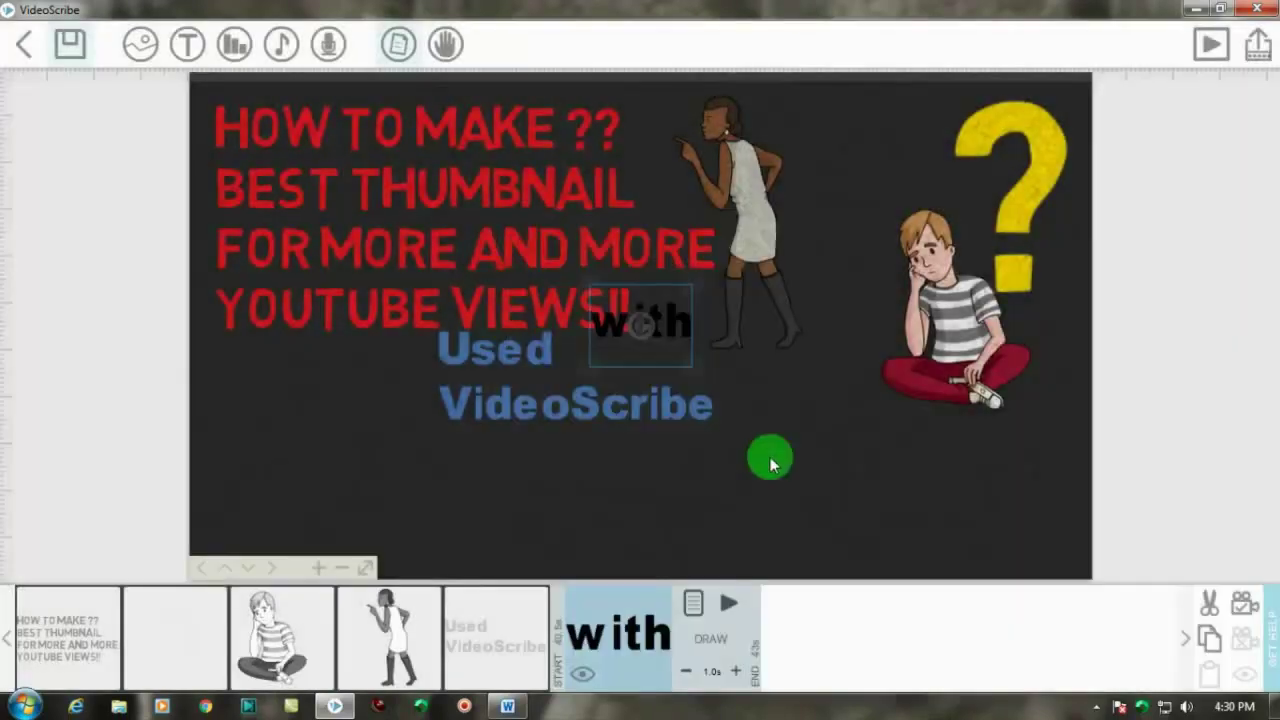
Step: Move the 'with' text to the lower left, enlarge it and tilt it
drag(671, 330, 440, 470)
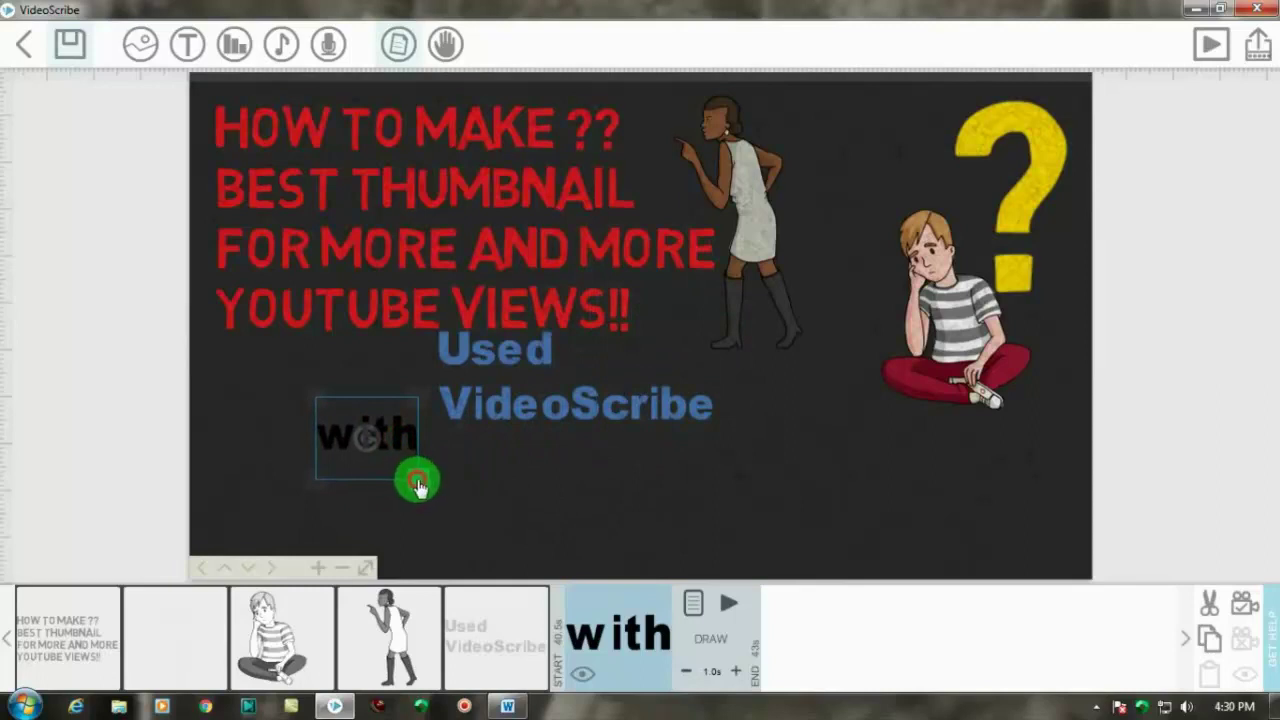
drag(418, 484, 443, 502)
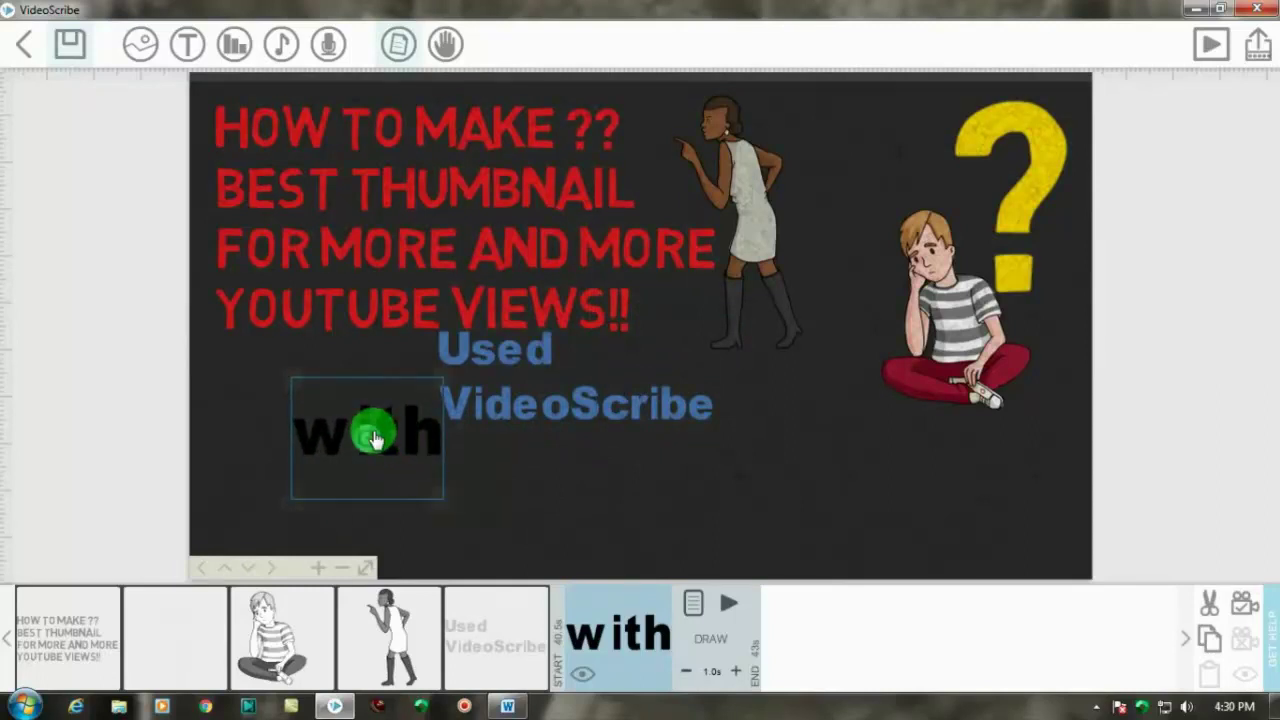
drag(372, 436, 425, 482)
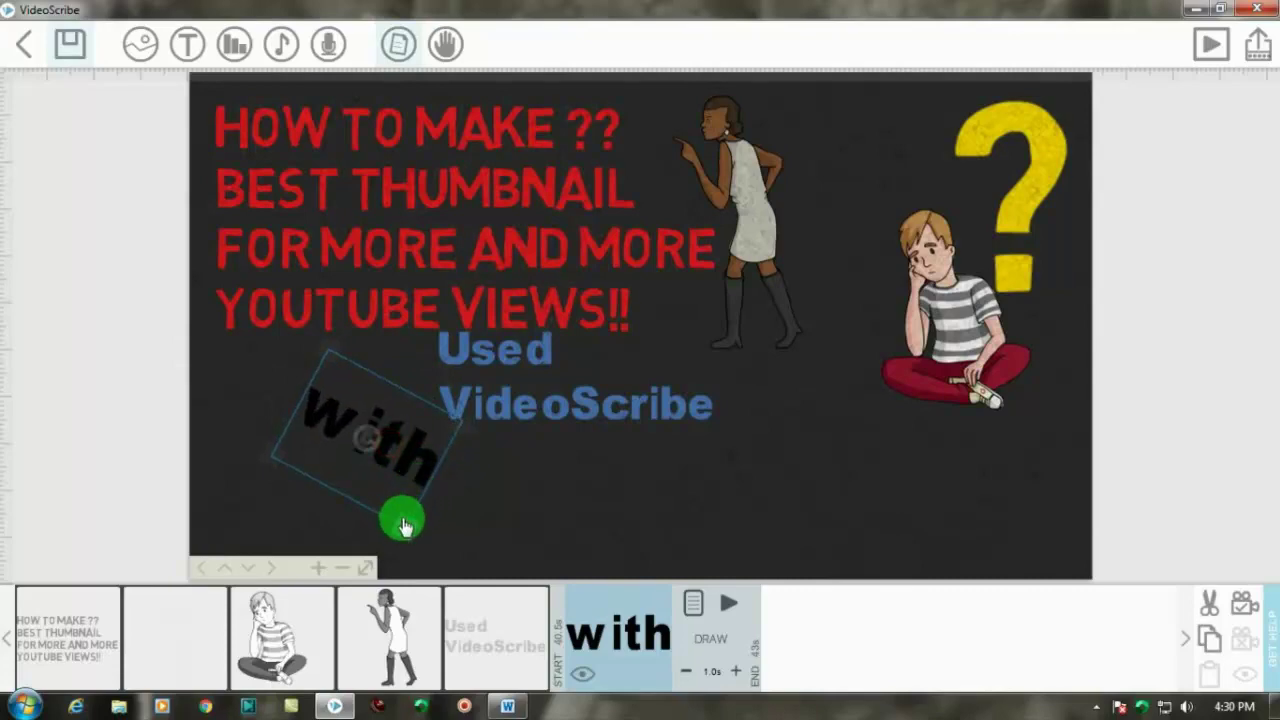
drag(405, 527, 408, 468)
Step: Recolour the 'with' text pink and nudge it up beside Used VideoScribe
double_click(425, 462)
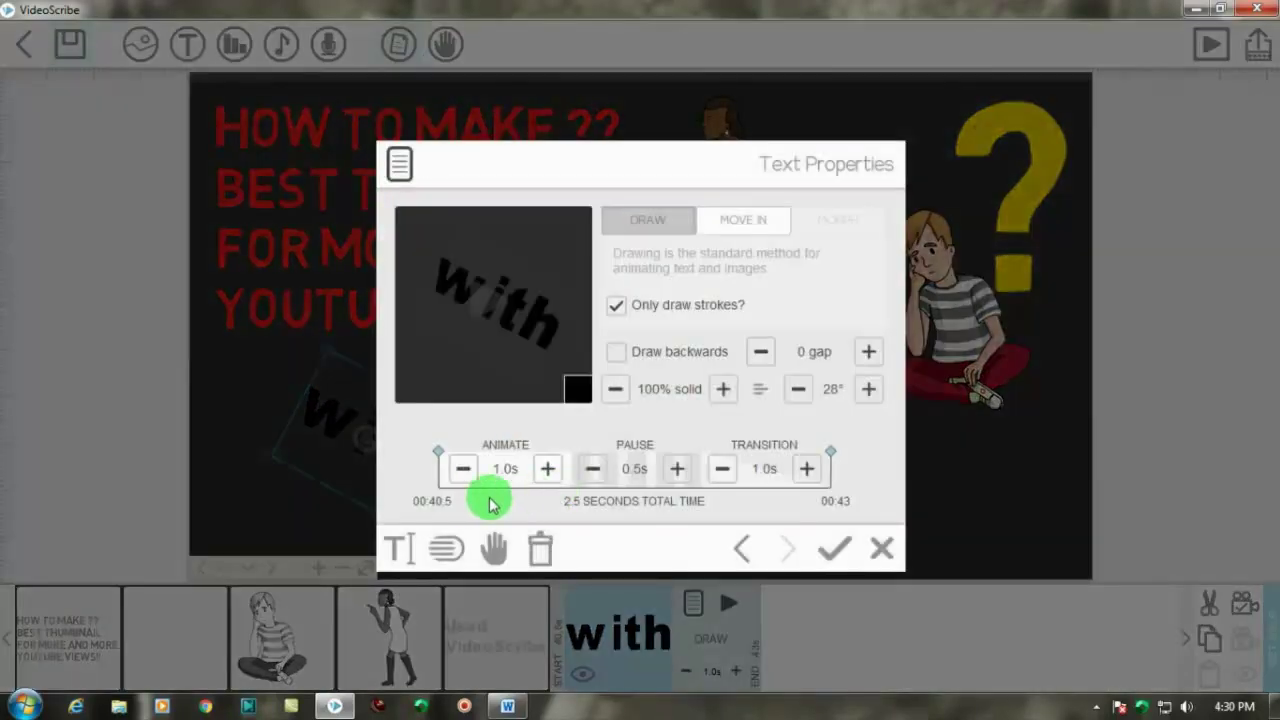
click(403, 548)
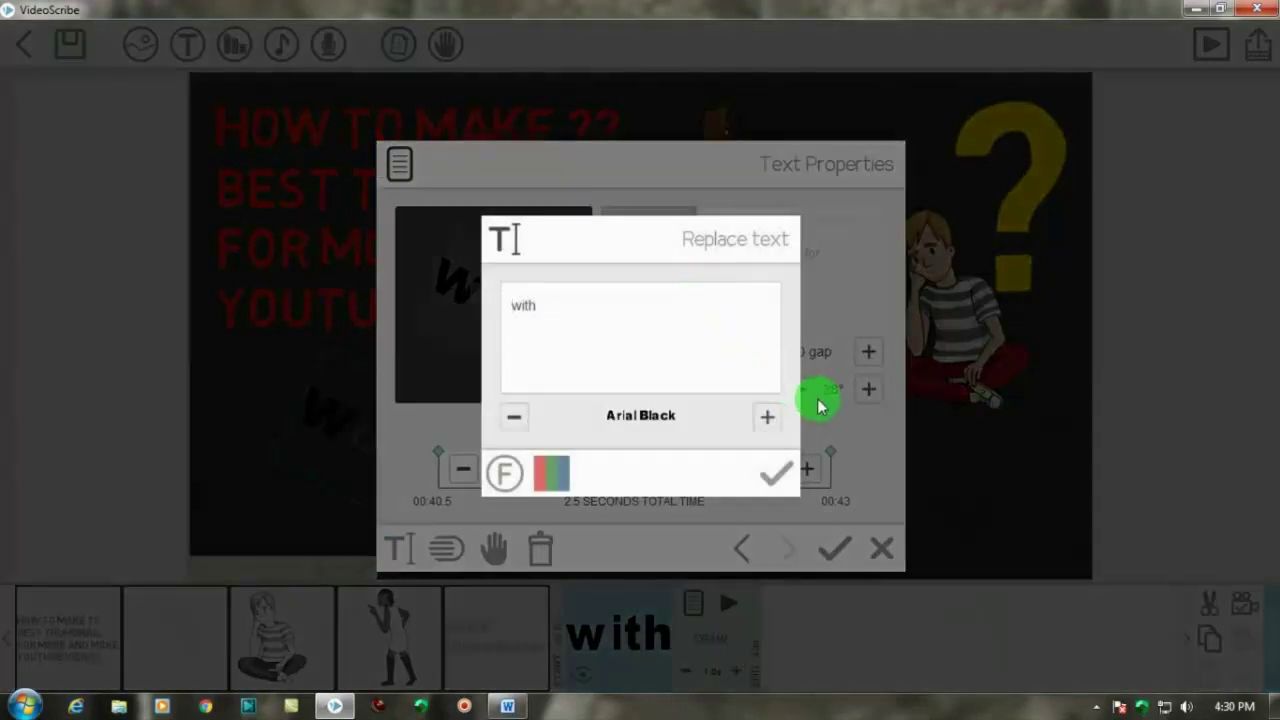
click(551, 472)
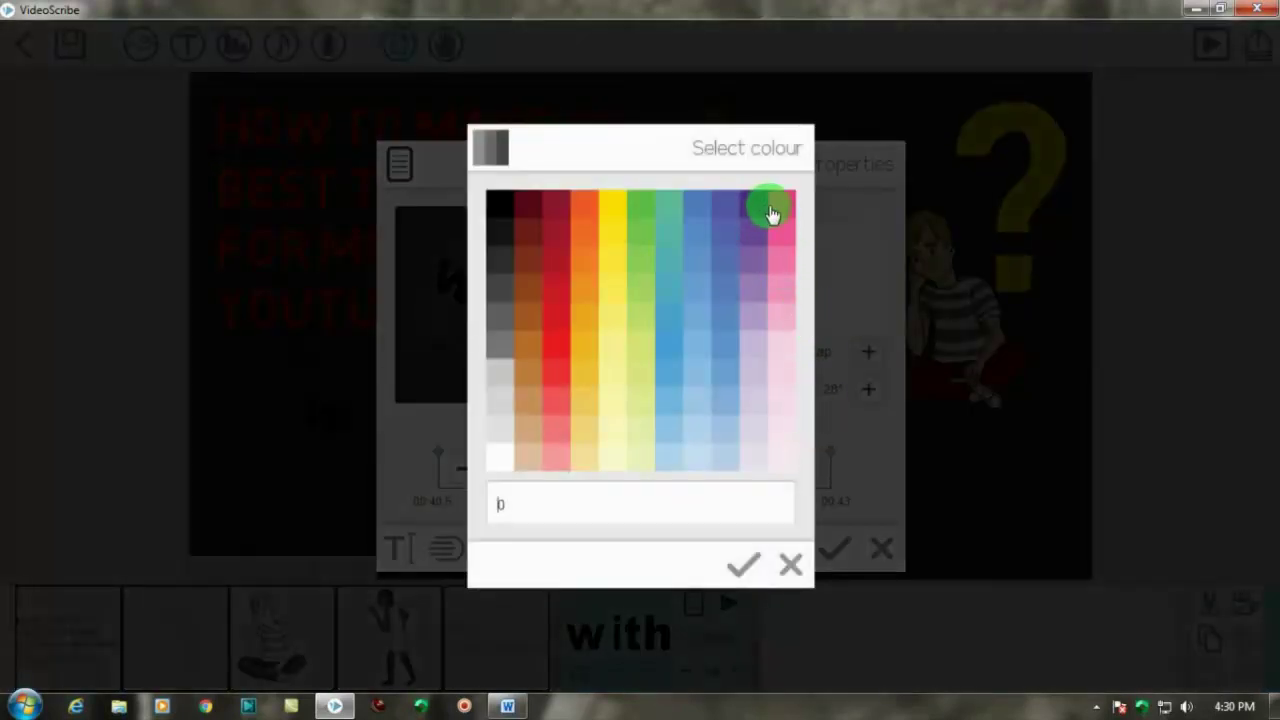
click(785, 205)
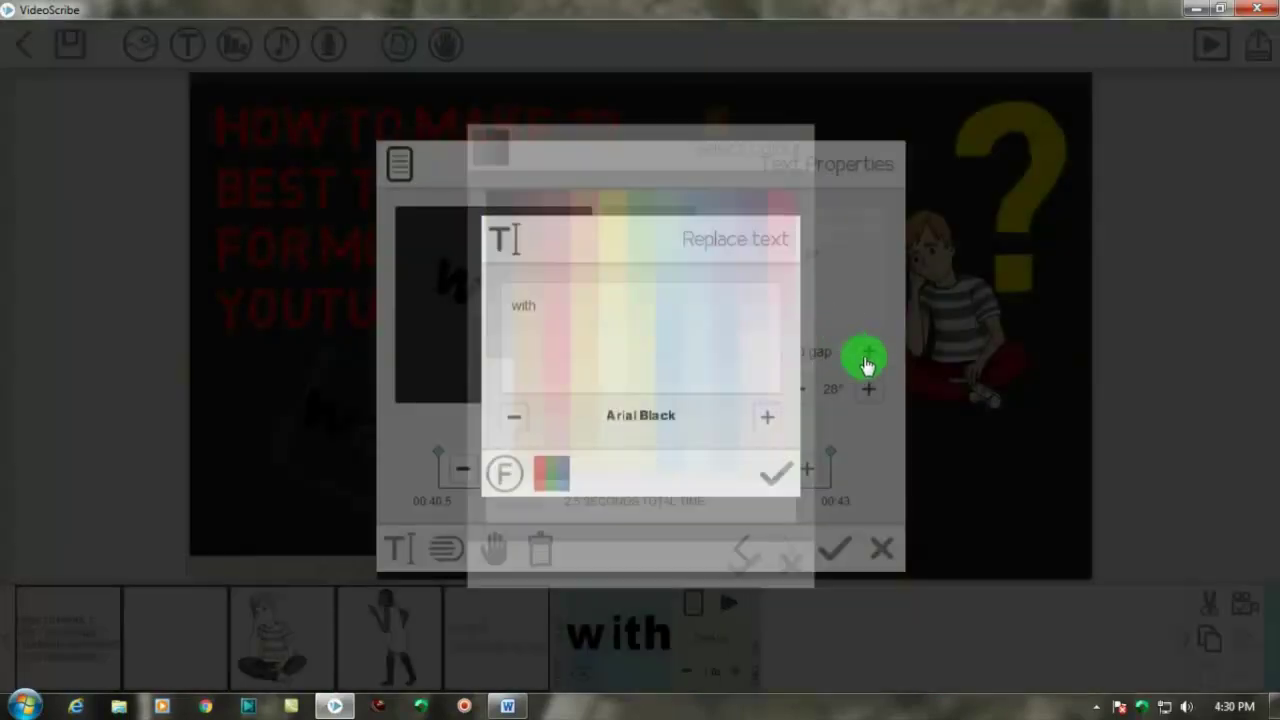
click(781, 475)
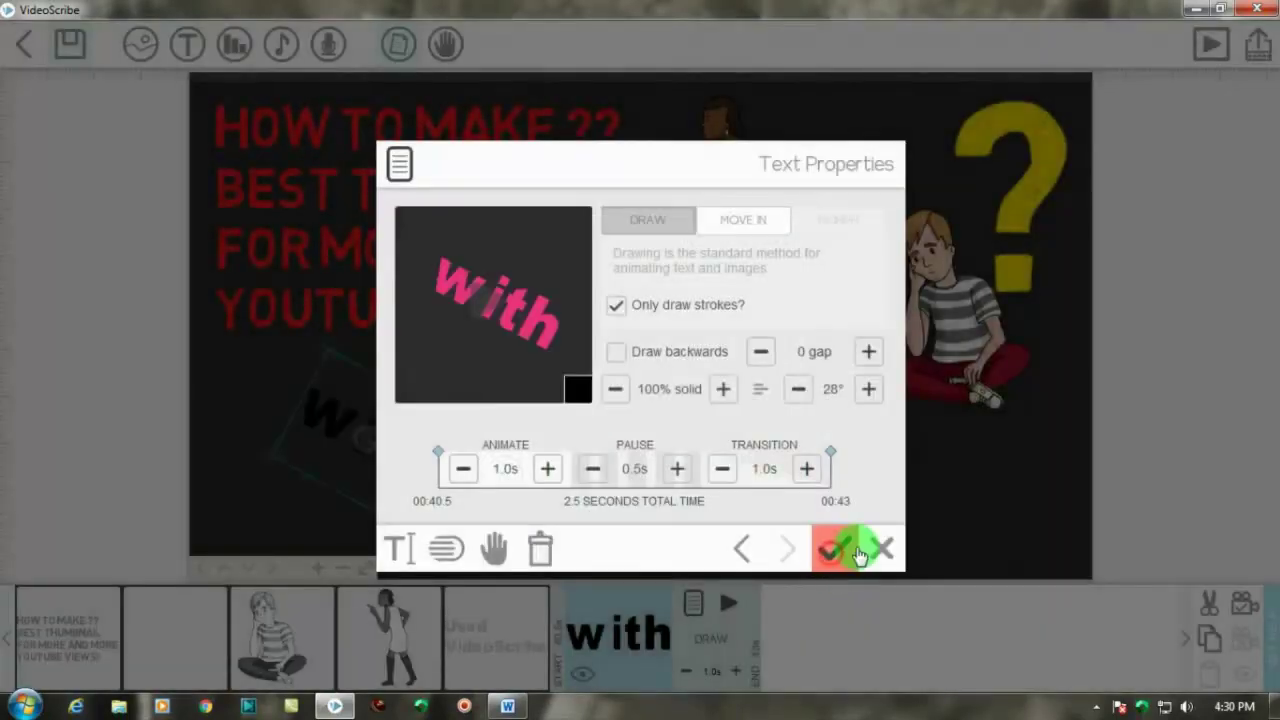
click(858, 553)
mouse_move(420, 471)
mouse_down()
mouse_move(425, 458)
mouse_move(441, 464)
mouse_move(423, 523)
mouse_move(400, 423)
mouse_move(437, 447)
mouse_up()
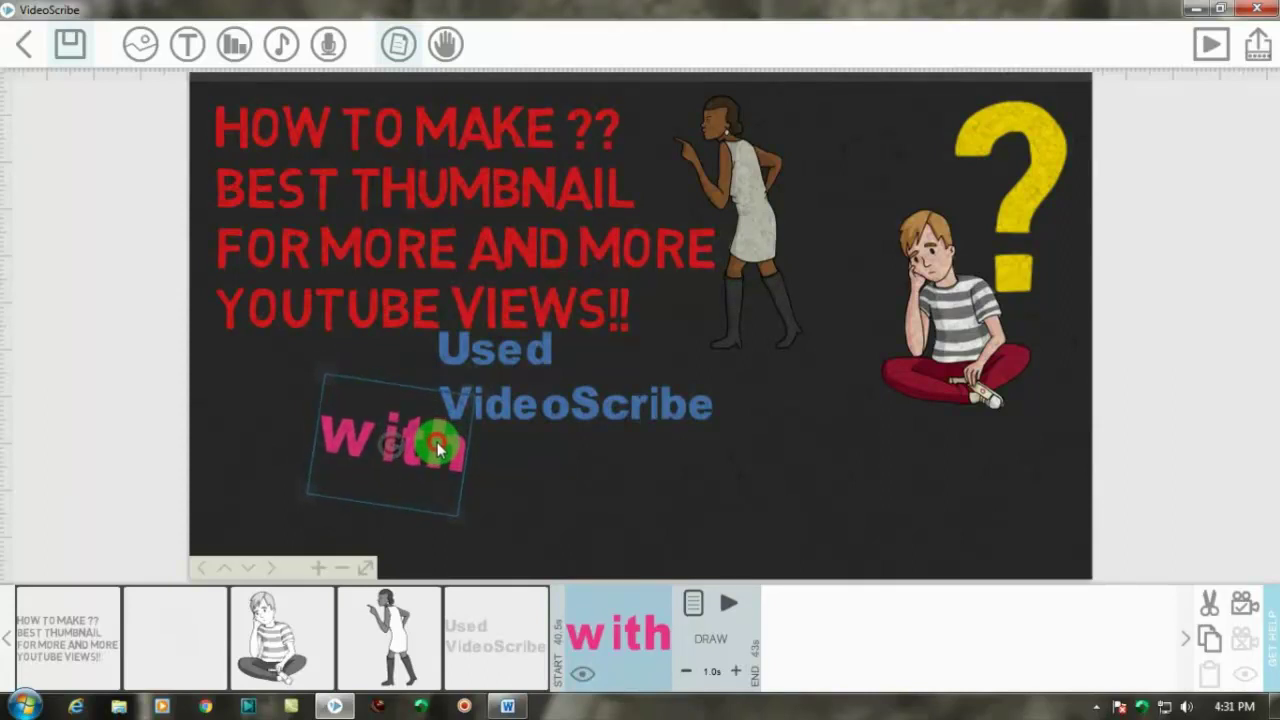
click(588, 461)
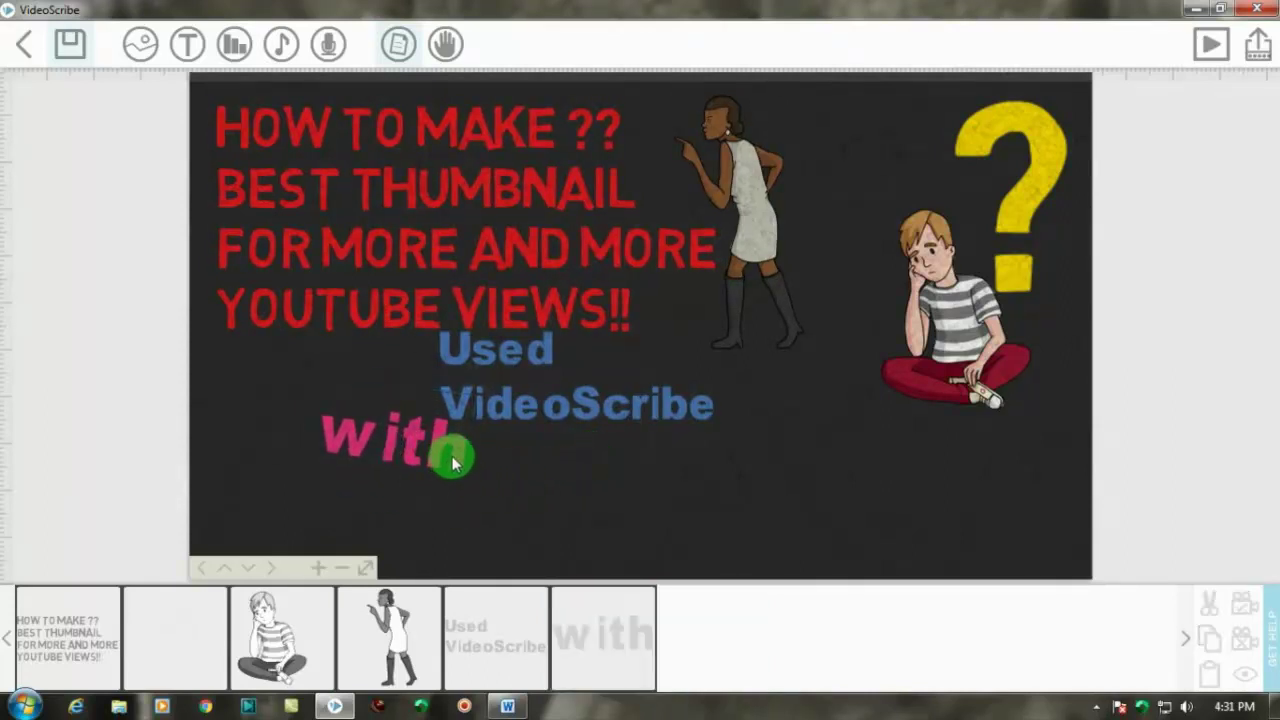
Step: Add green 'Adobe Phptoshop CS' text and place it at the lower left beneath 'with'
click(187, 44)
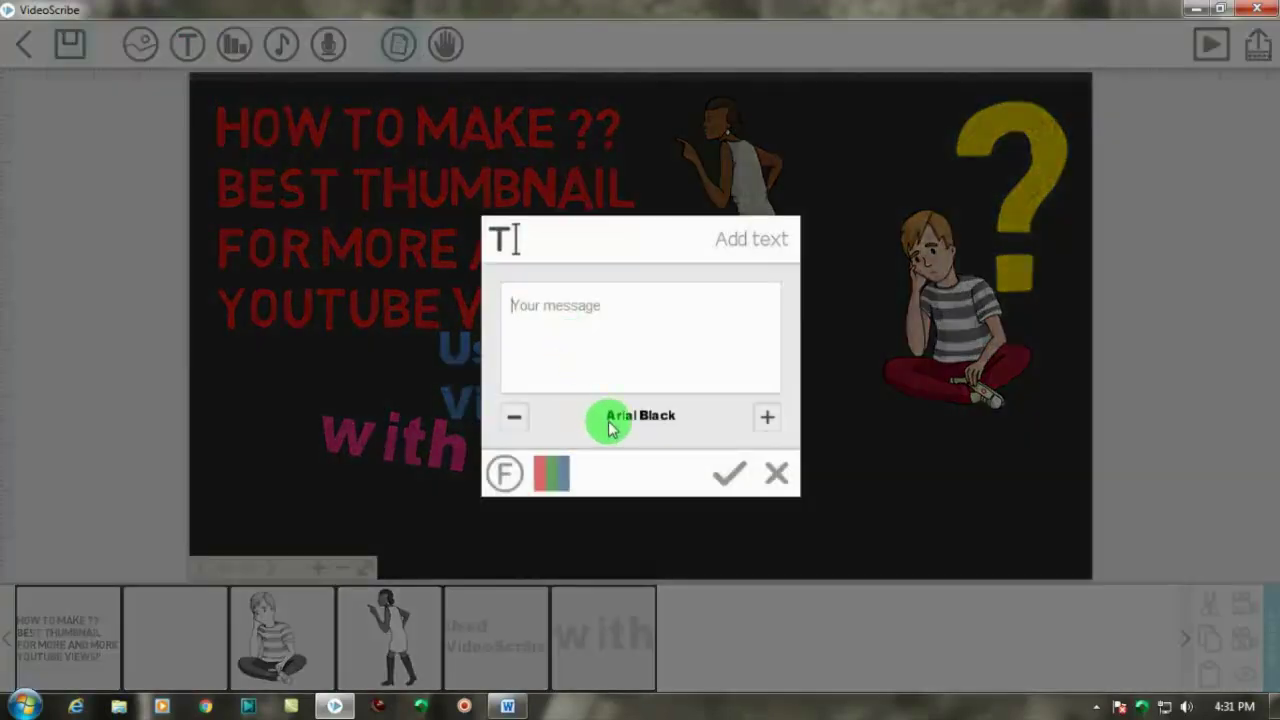
right_click(571, 309)
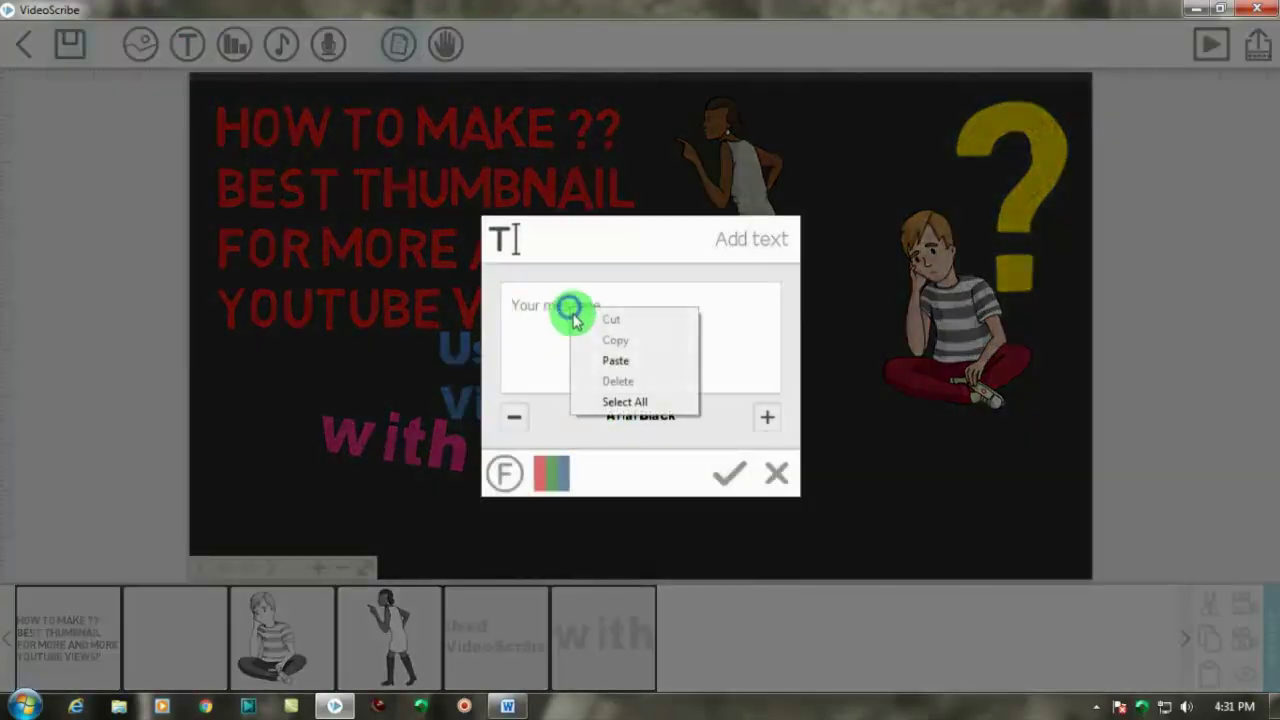
click(640, 358)
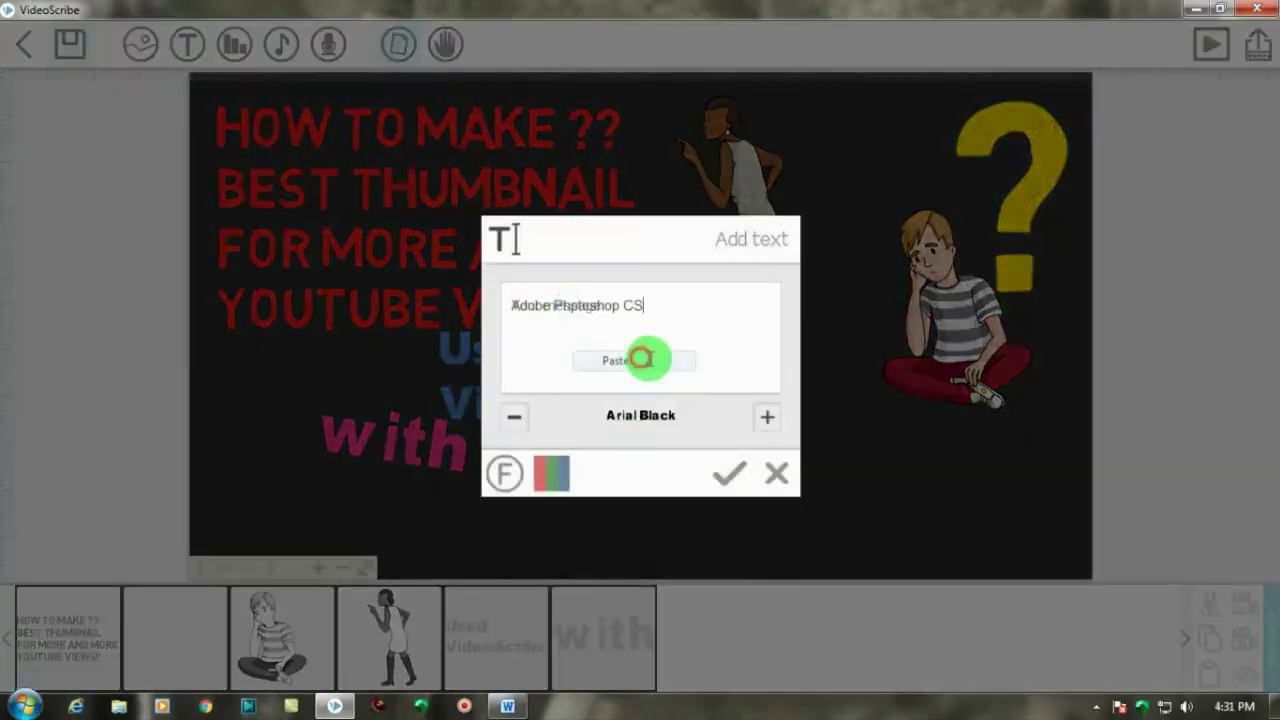
click(560, 476)
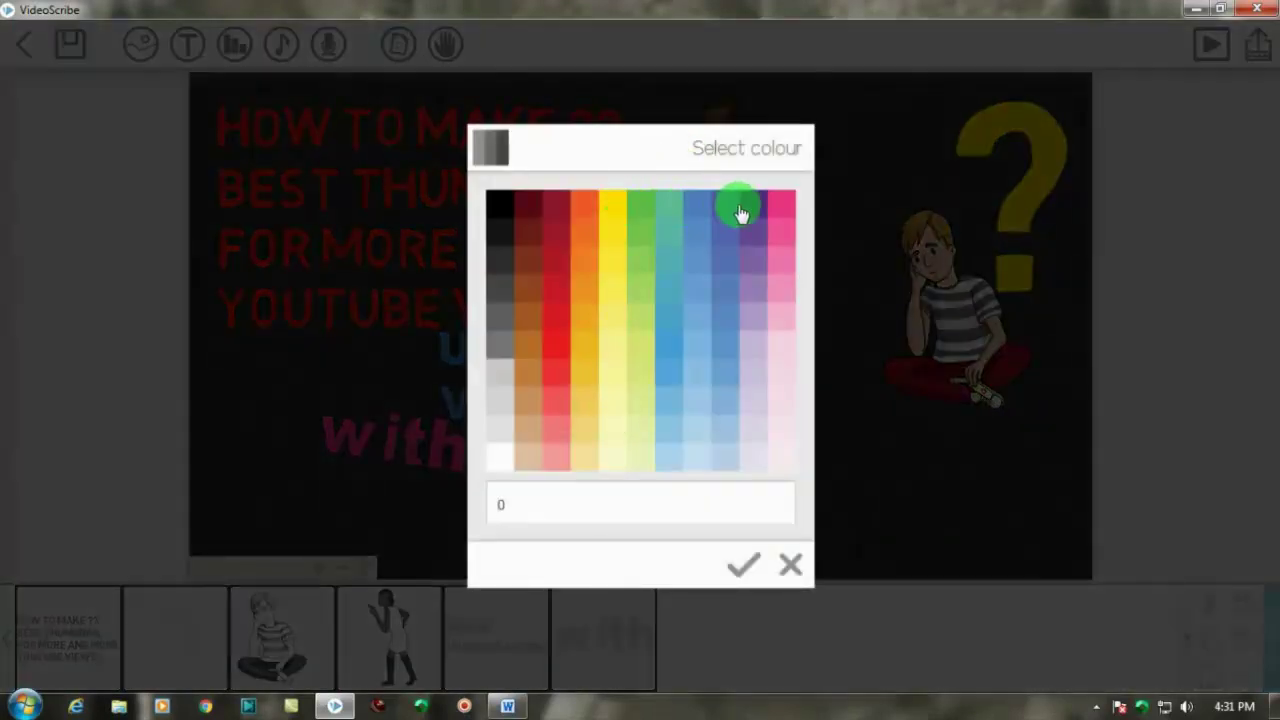
click(645, 208)
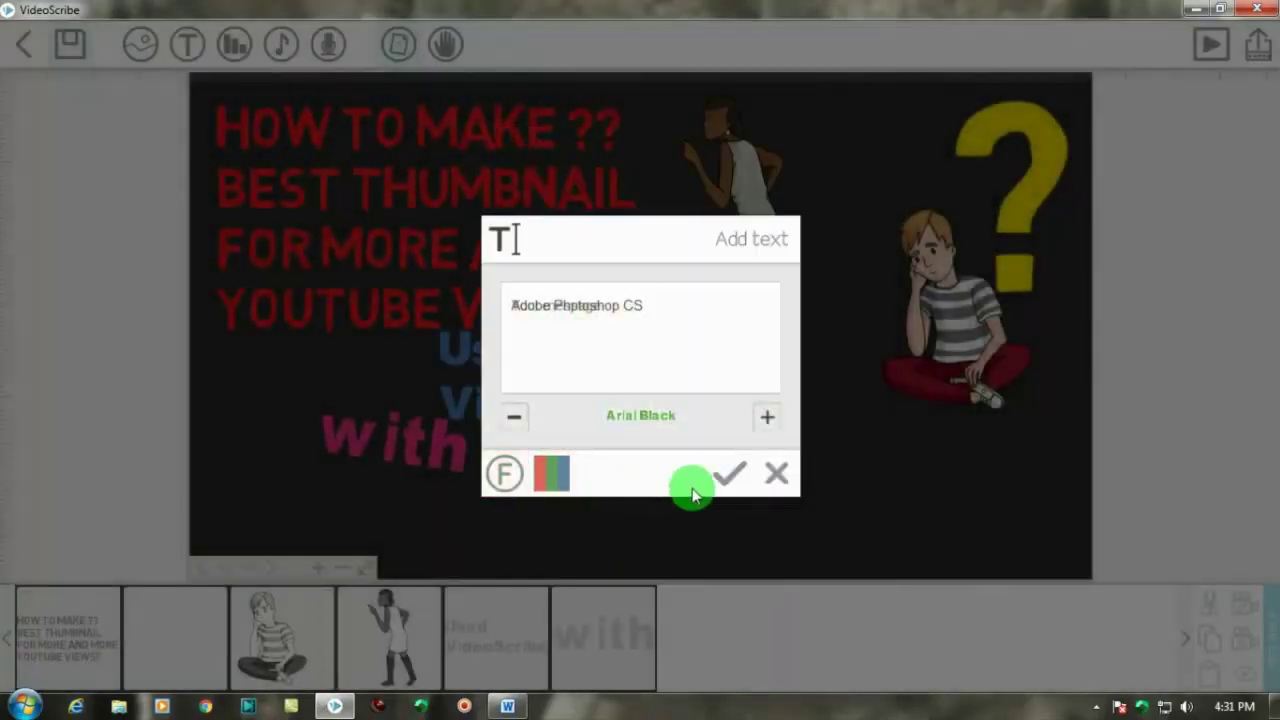
click(740, 473)
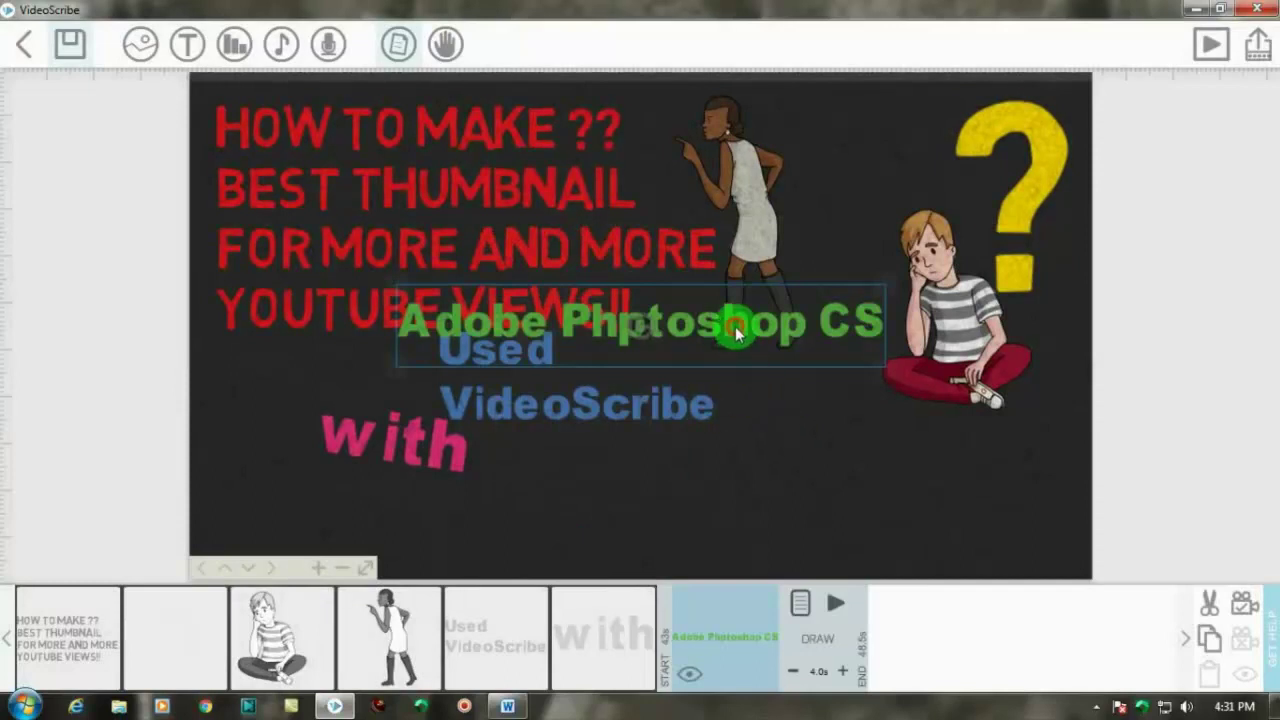
drag(735, 330, 557, 520)
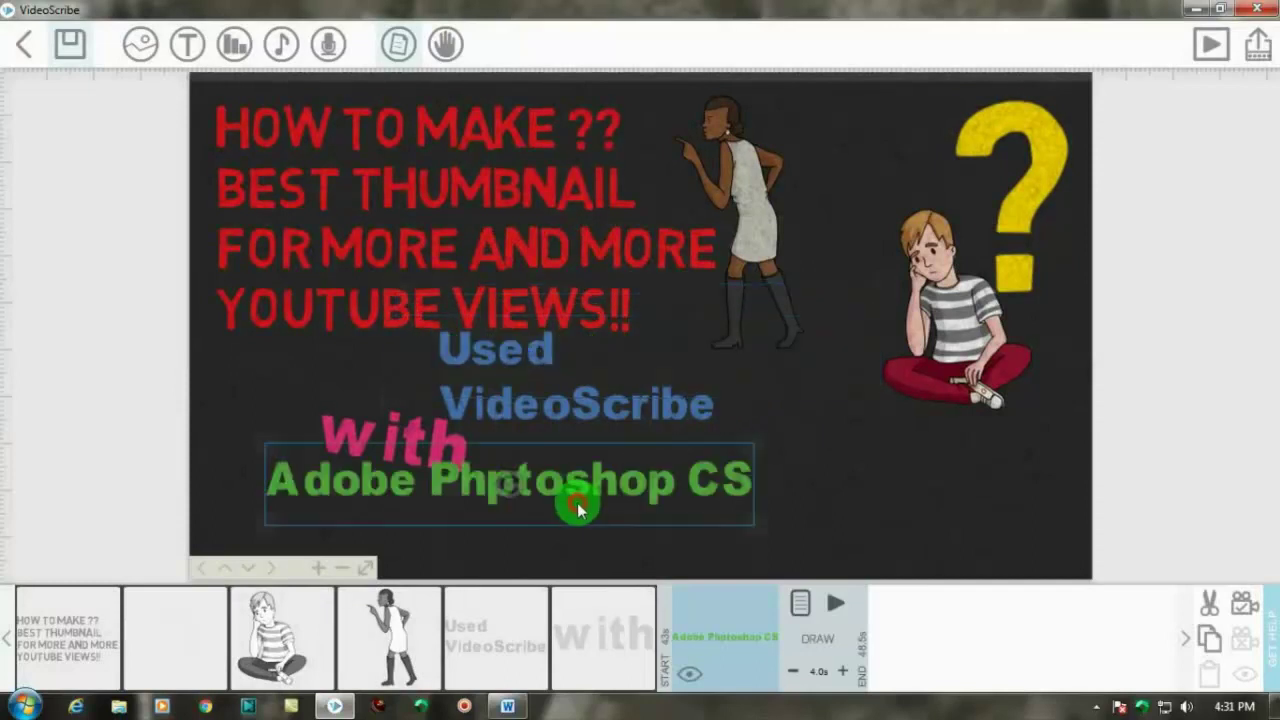
click(738, 433)
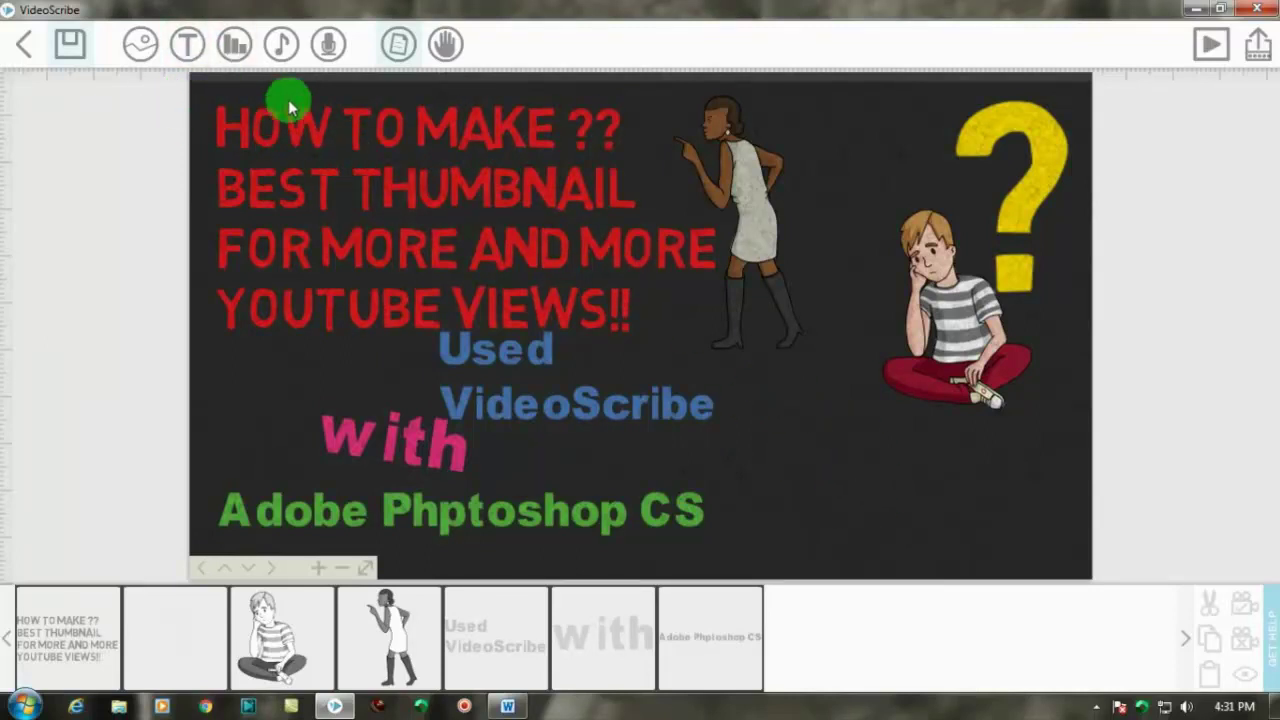
Step: Add an orange '+' text, enlarge it, and place it at the lower right
click(186, 43)
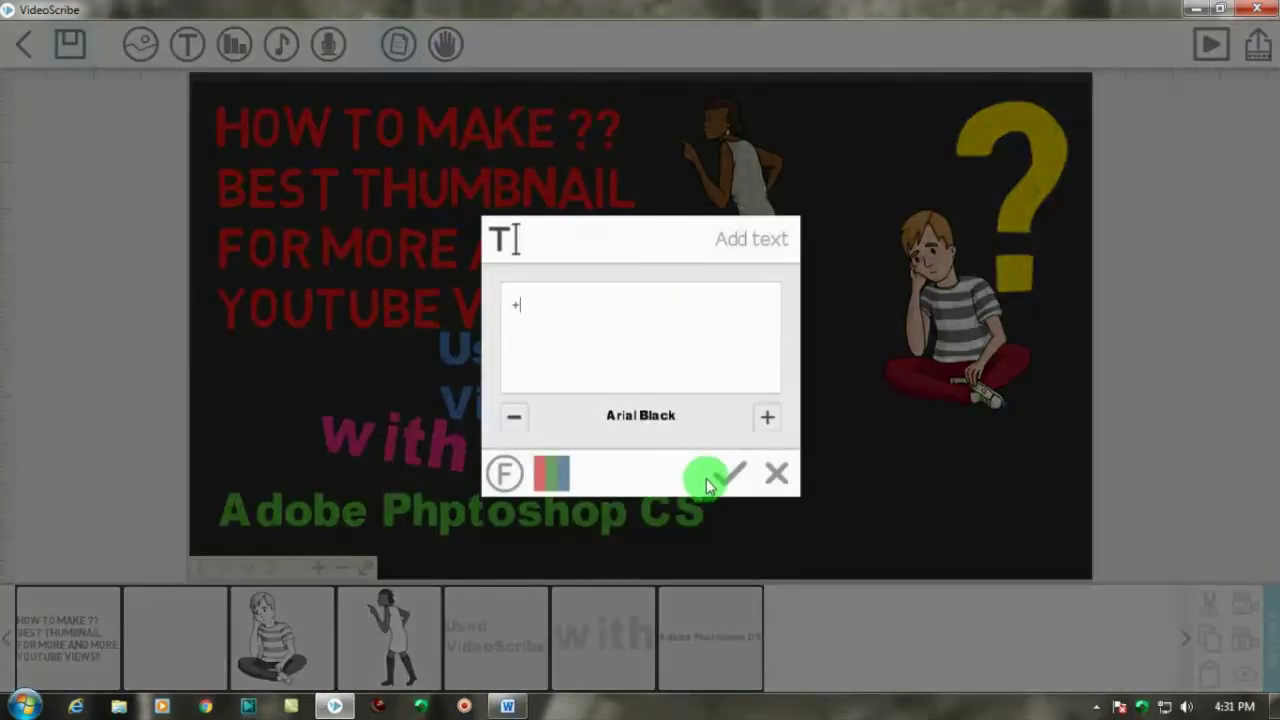
click(570, 482)
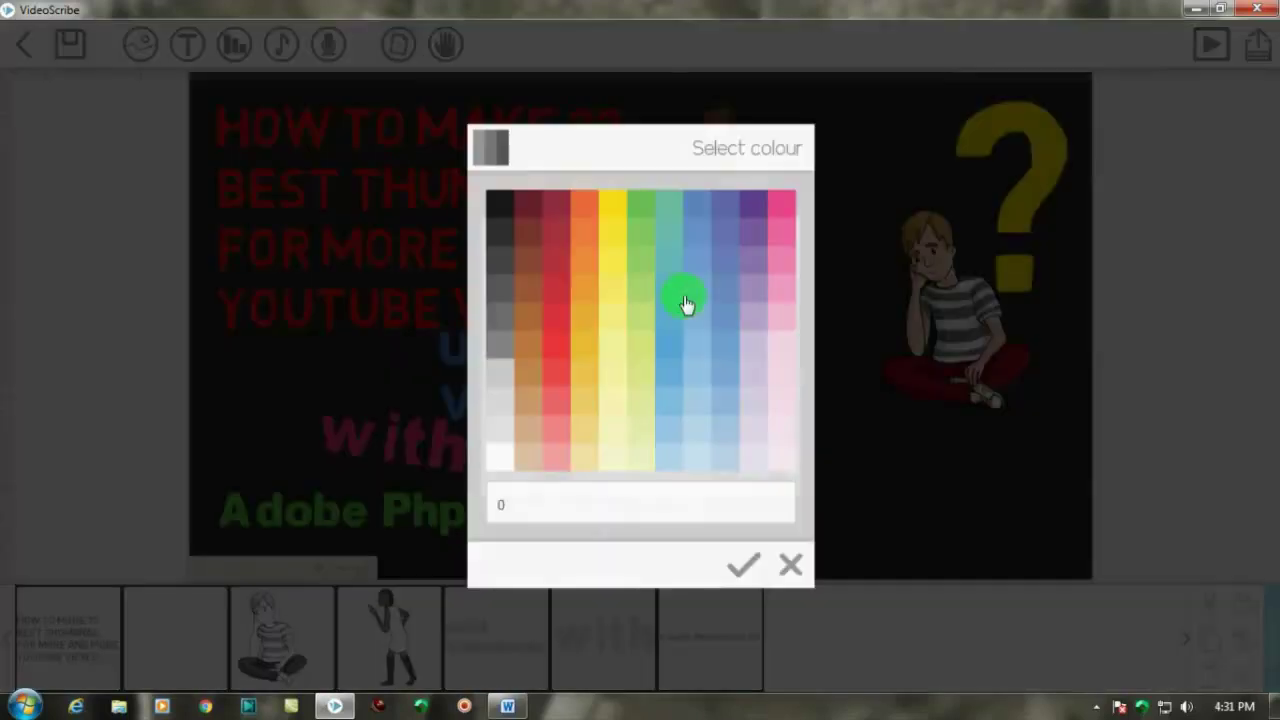
click(578, 213)
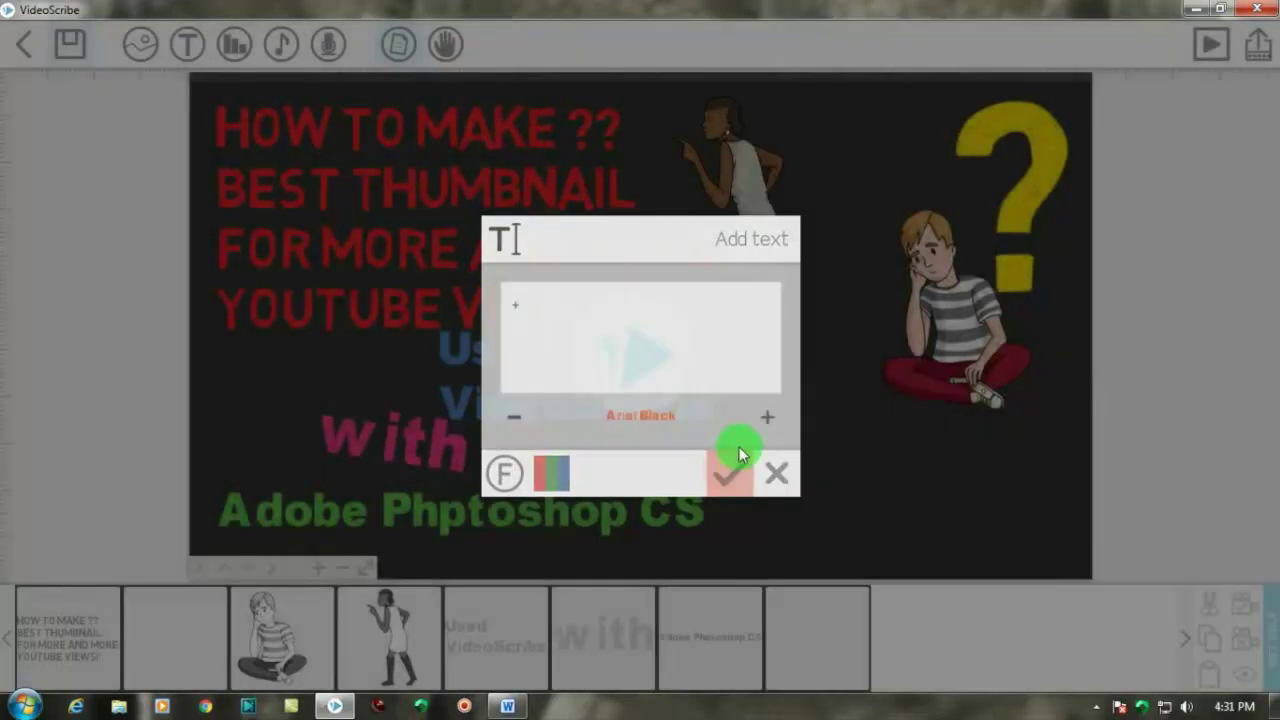
click(729, 474)
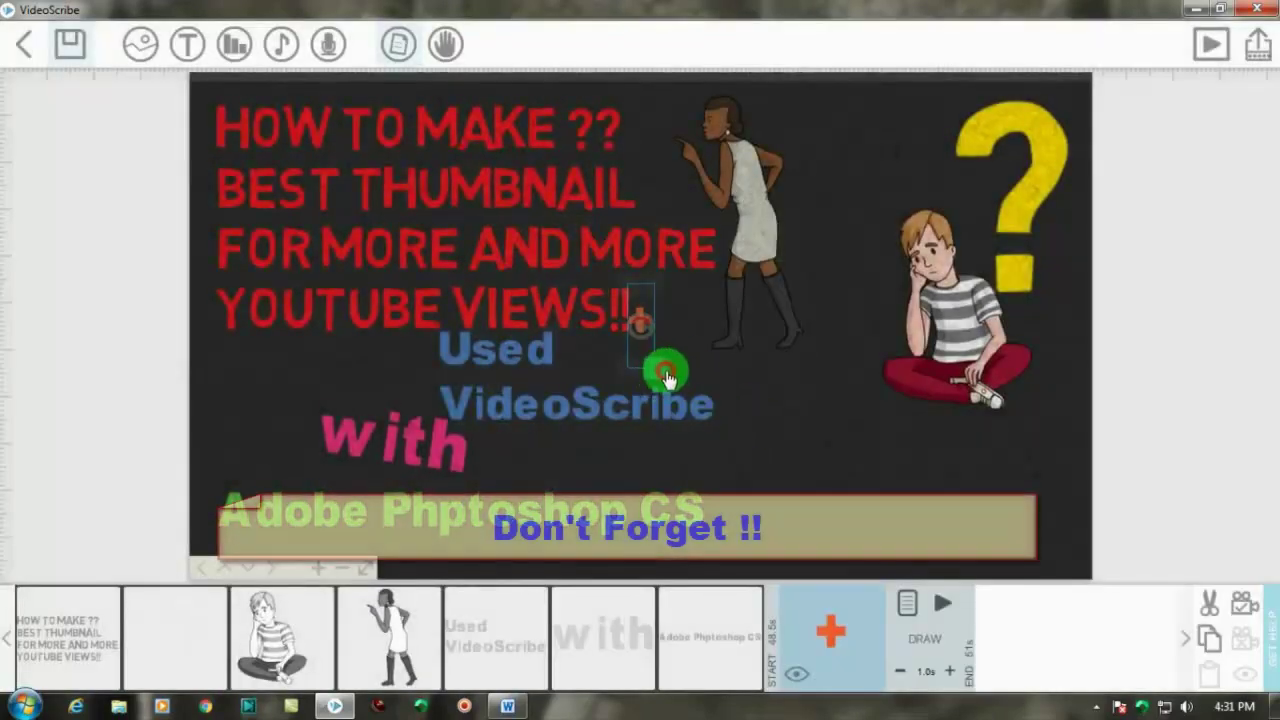
drag(666, 376, 677, 385)
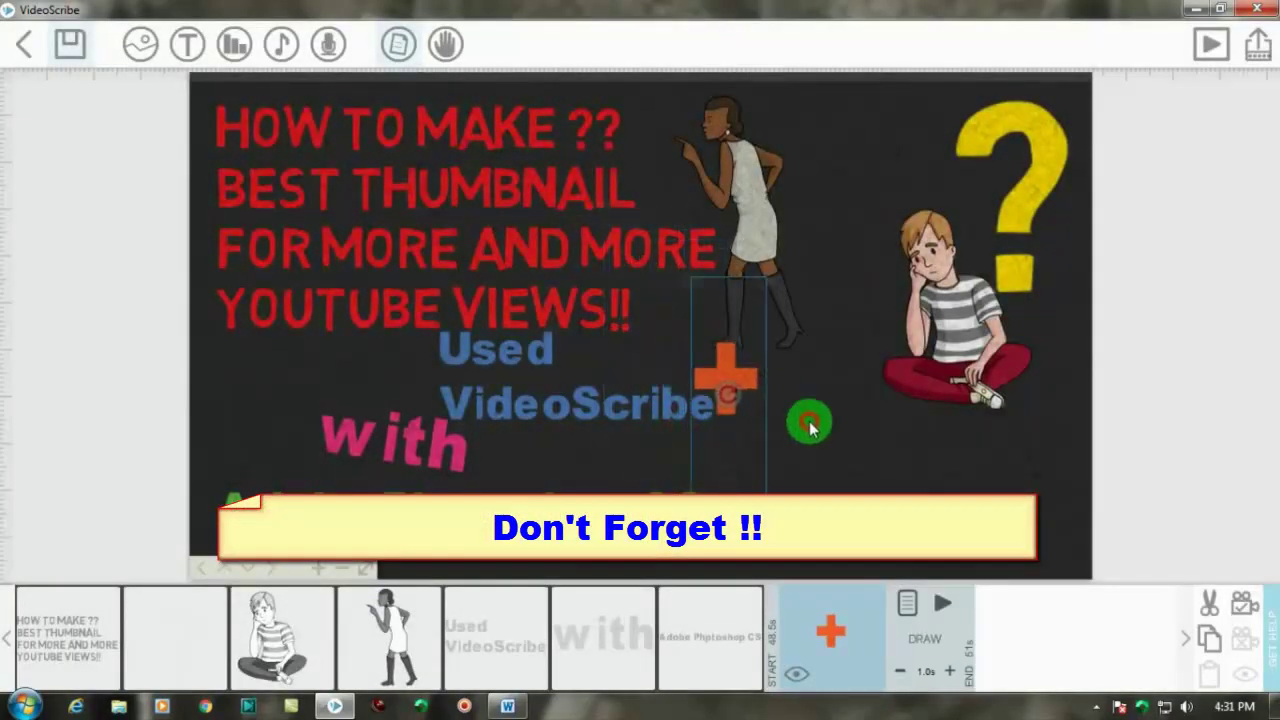
drag(658, 310, 916, 568)
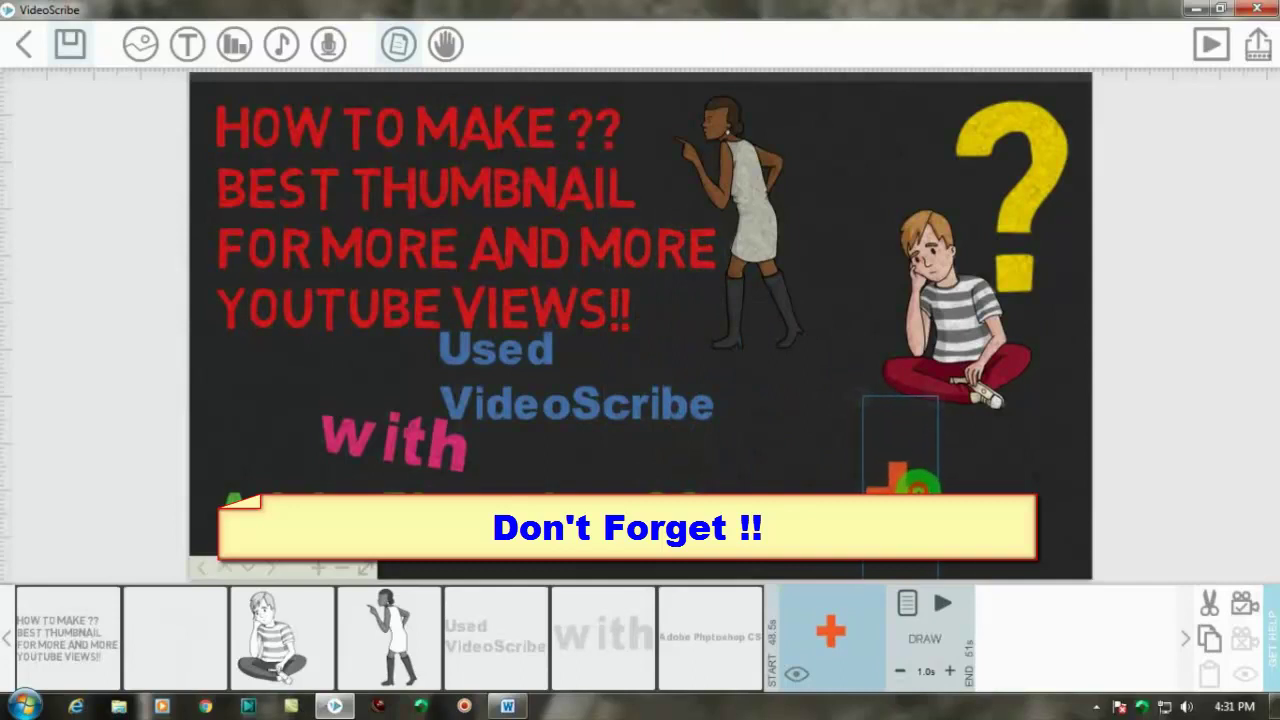
click(1030, 470)
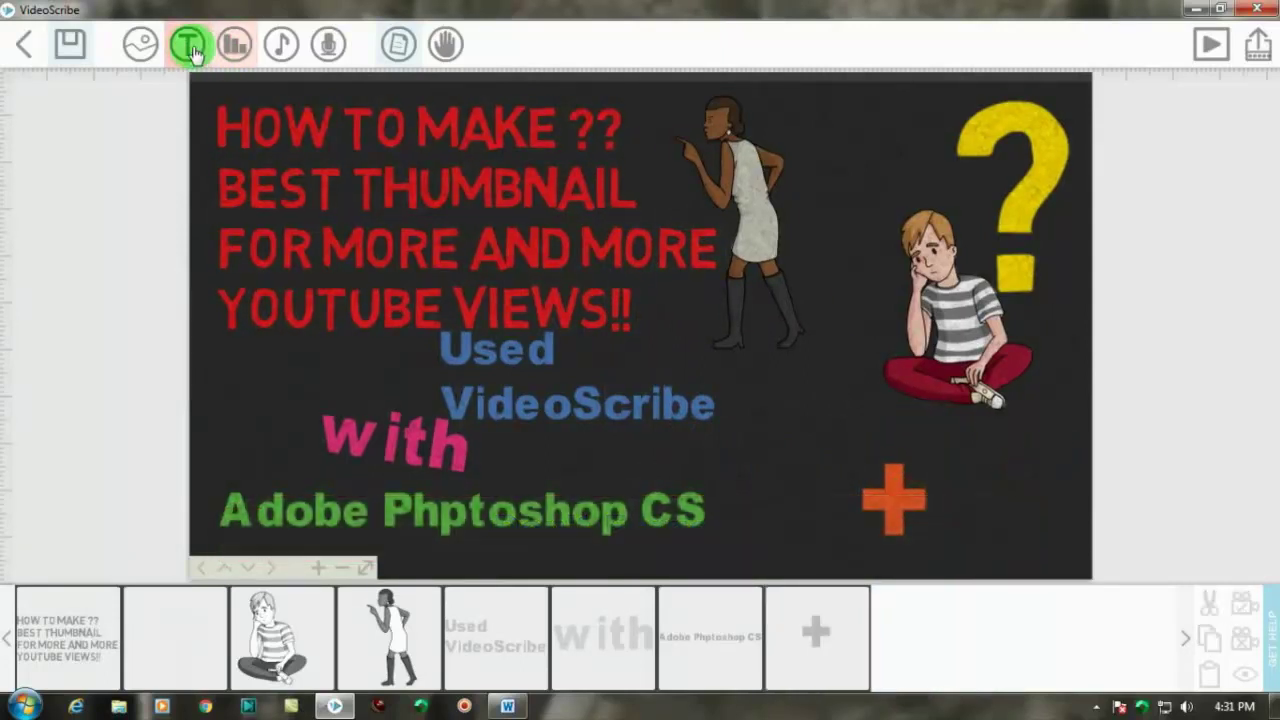
click(141, 45)
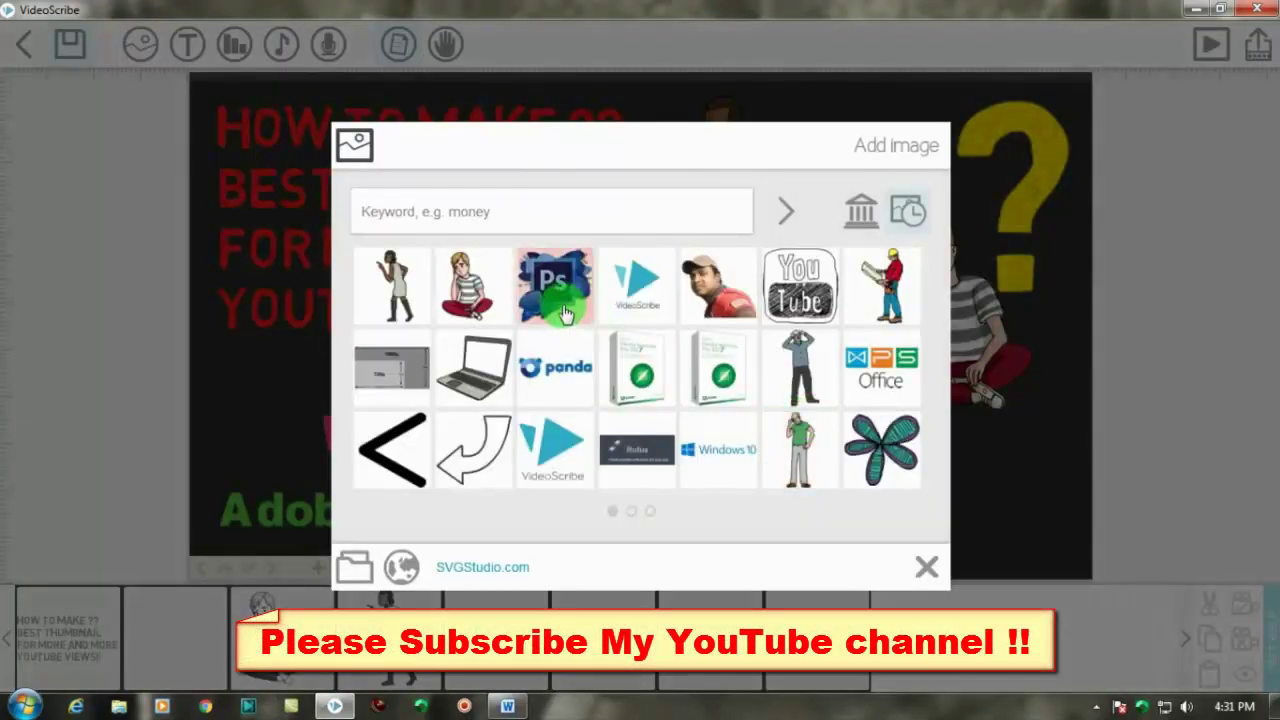
Step: Insert the VideoScribe logo image, shrink it, and place it right of the orange plus
click(630, 297)
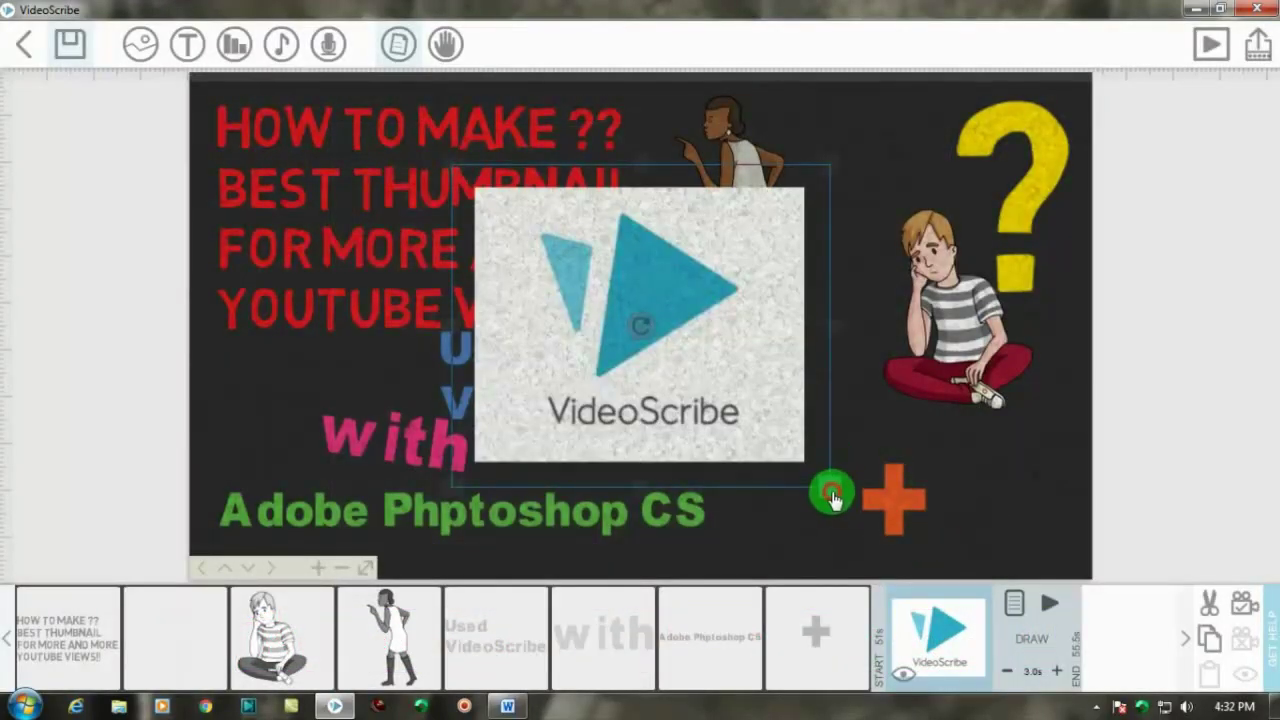
mouse_move(832, 496)
mouse_down()
mouse_move(710, 340)
mouse_move(828, 520)
mouse_up()
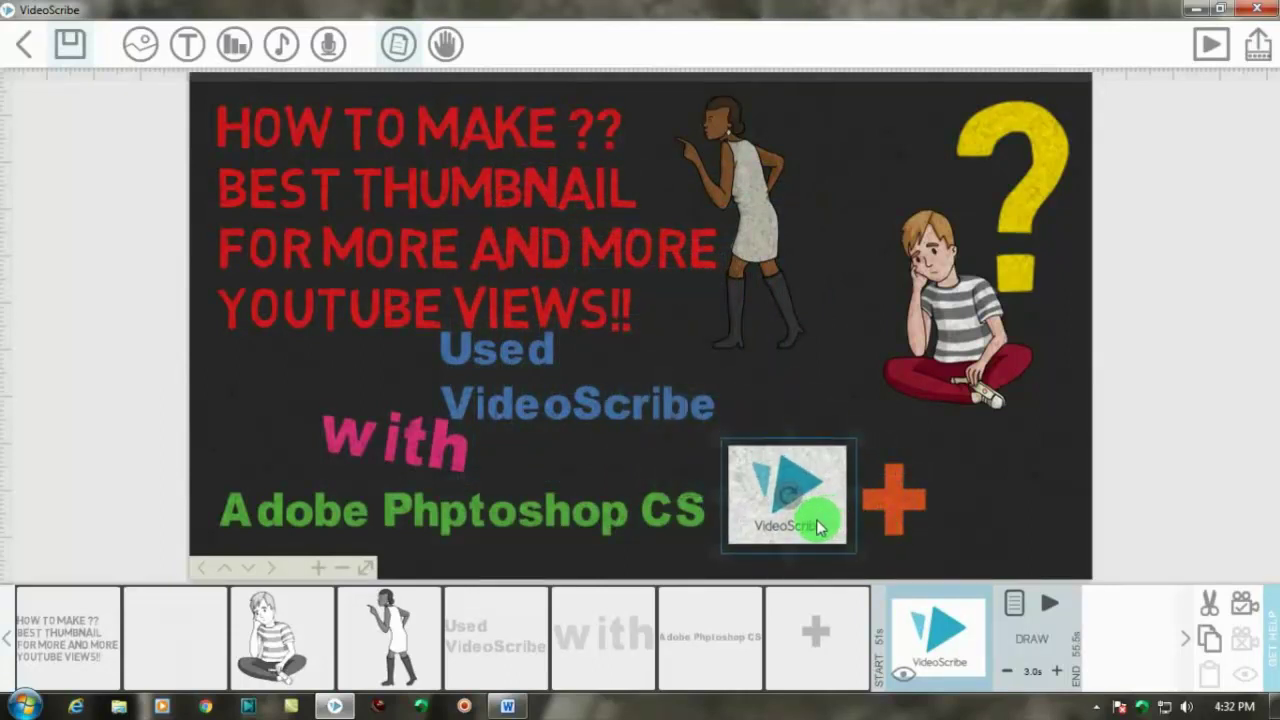
drag(818, 527, 1050, 450)
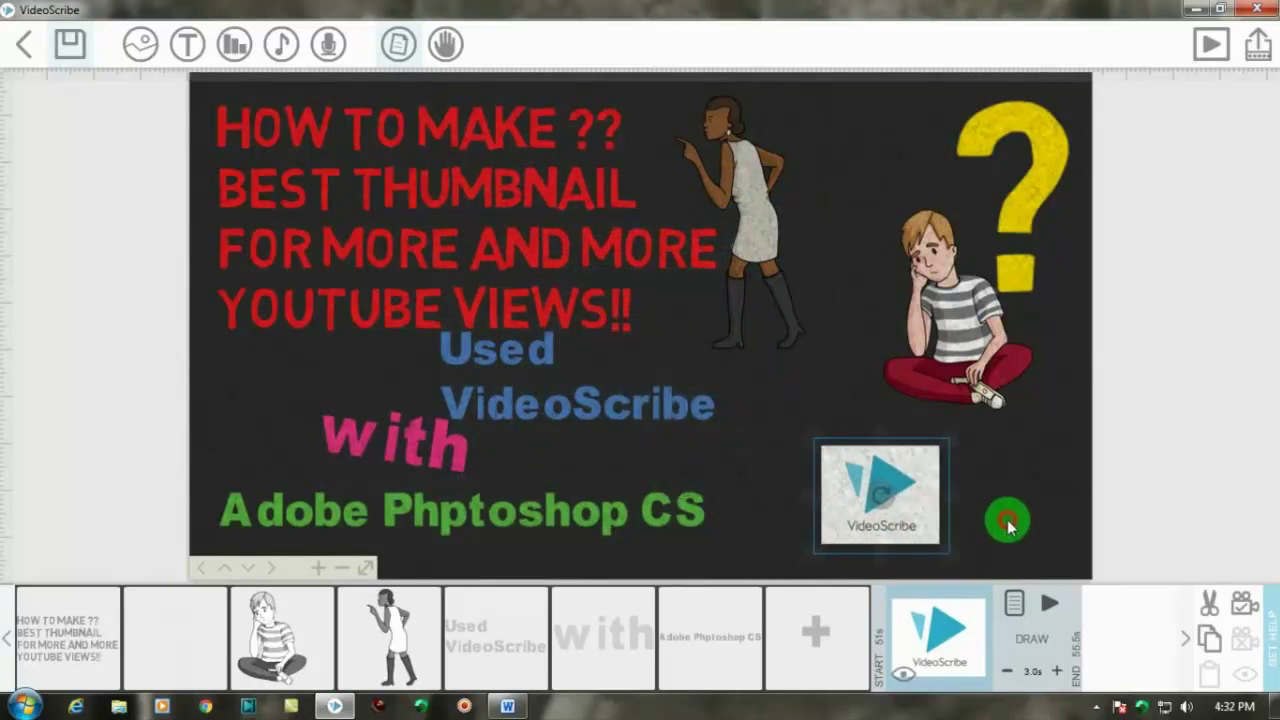
click(1074, 325)
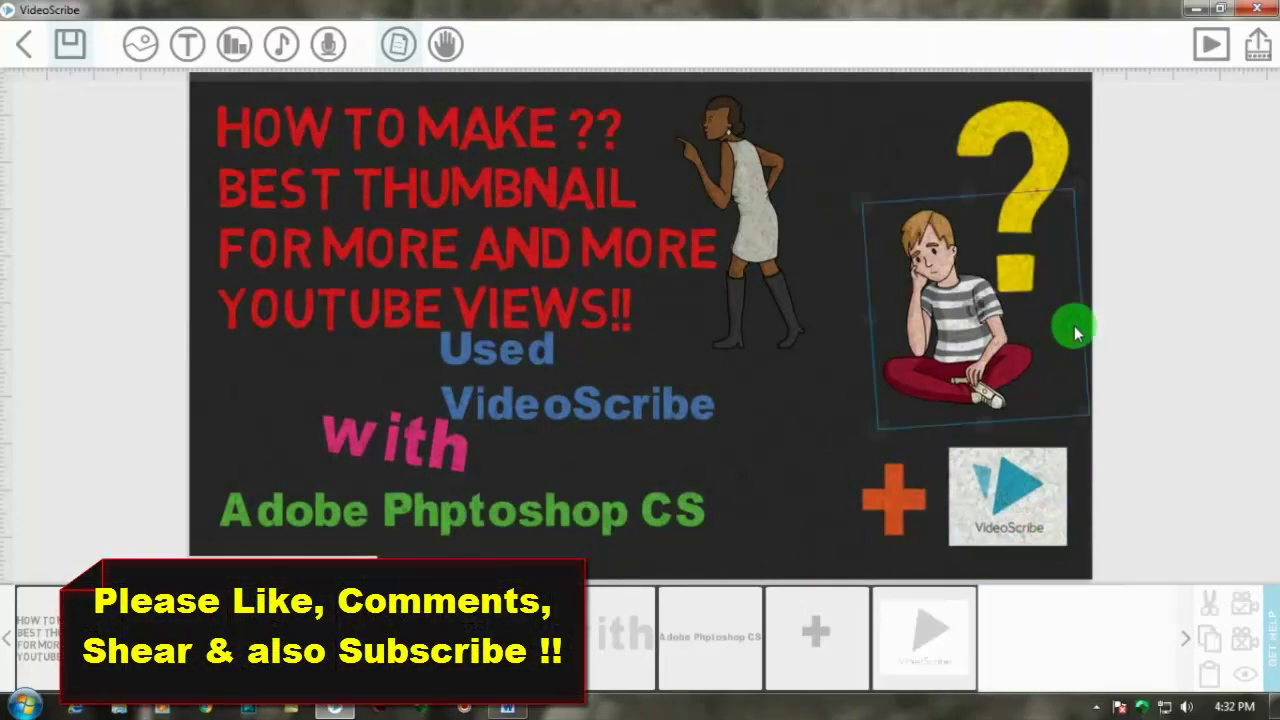
click(803, 377)
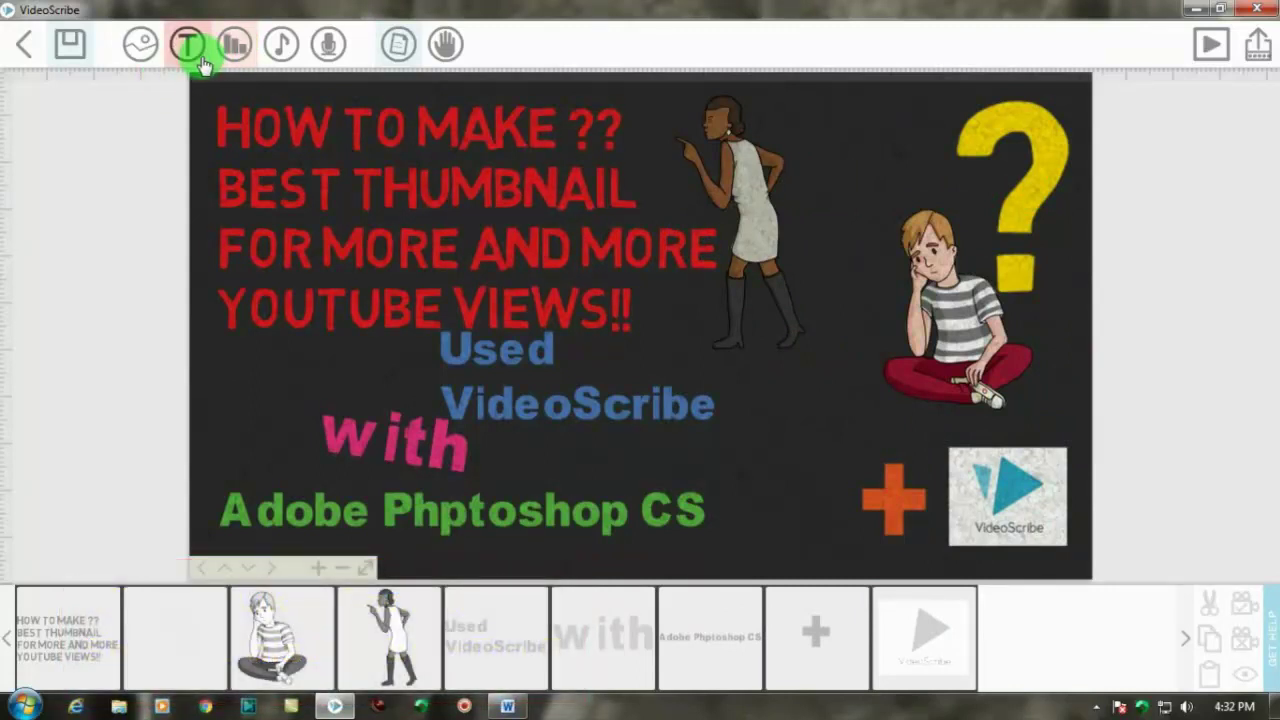
Step: Insert the Photoshop logo image and shrink it just left of the orange plus
click(145, 52)
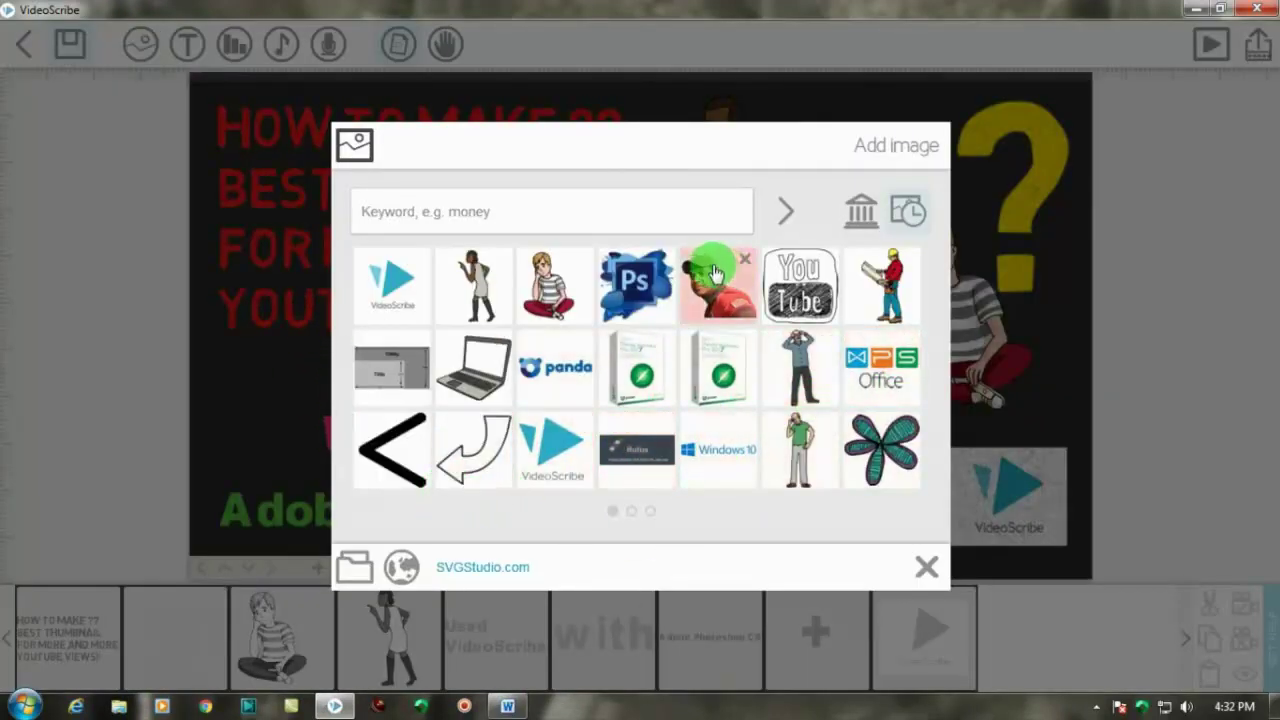
click(925, 566)
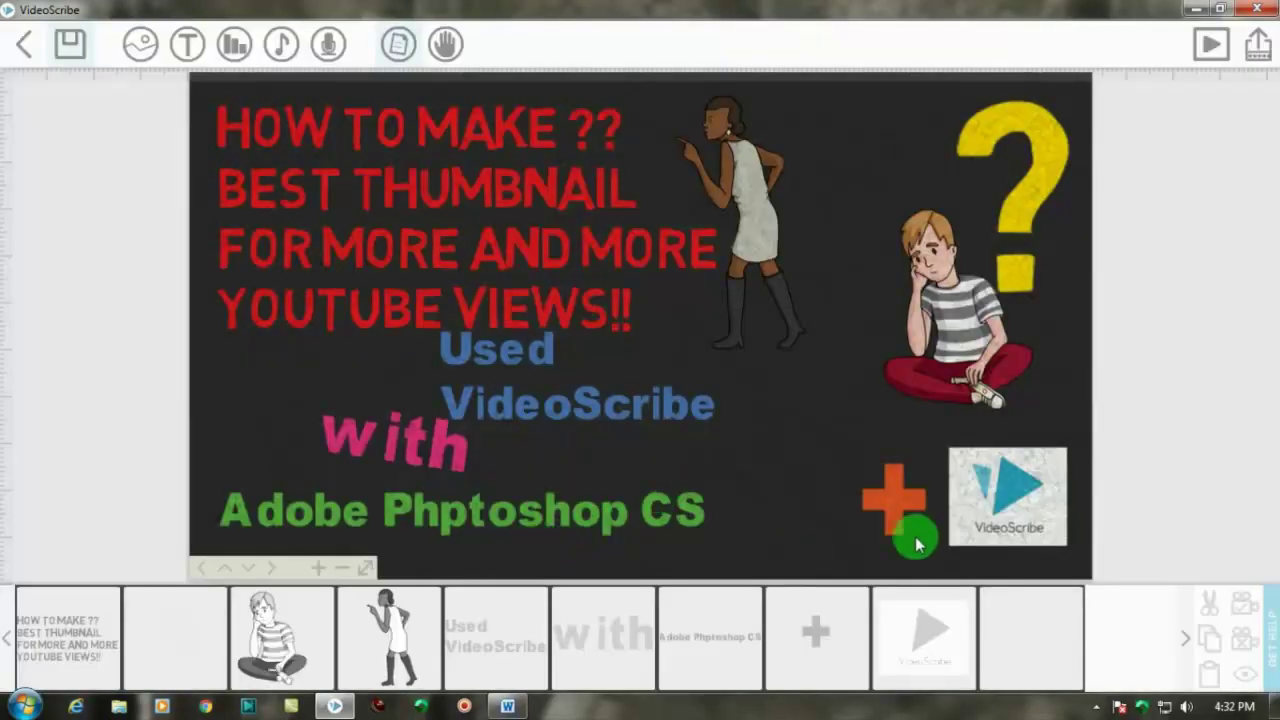
mouse_move(830, 515)
mouse_down()
mouse_move(695, 370)
mouse_move(825, 530)
mouse_up()
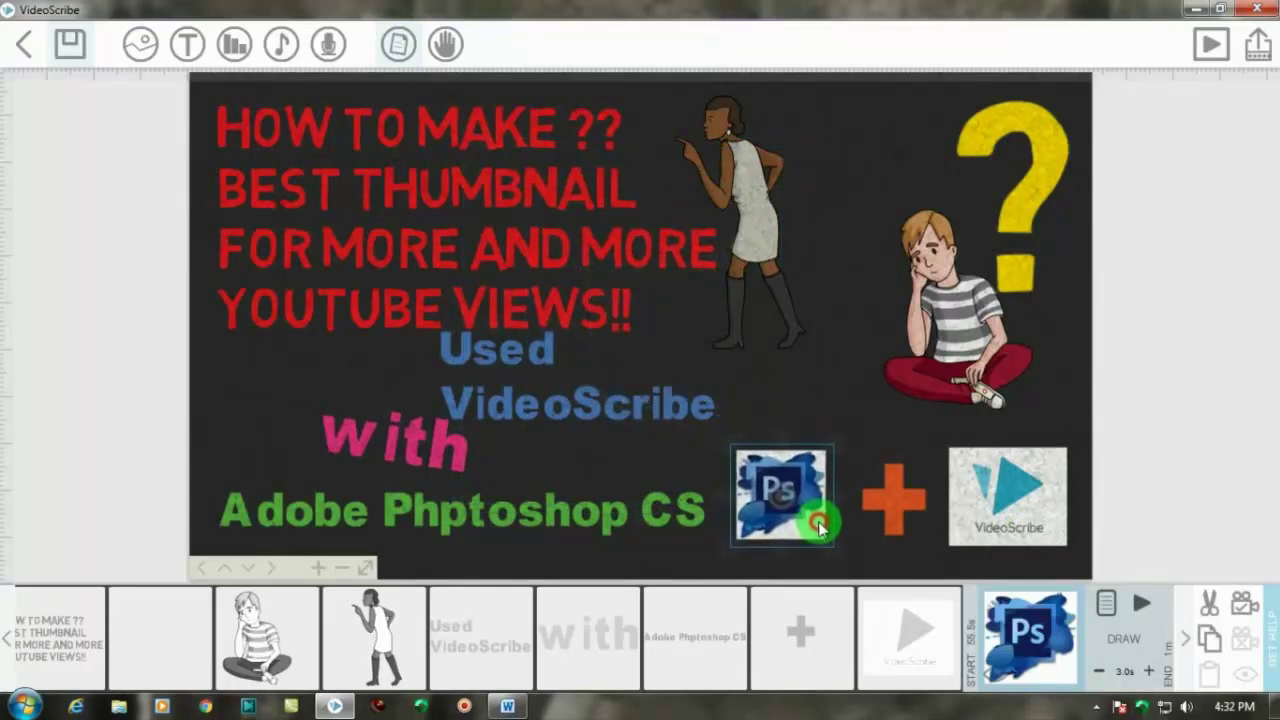
click(828, 290)
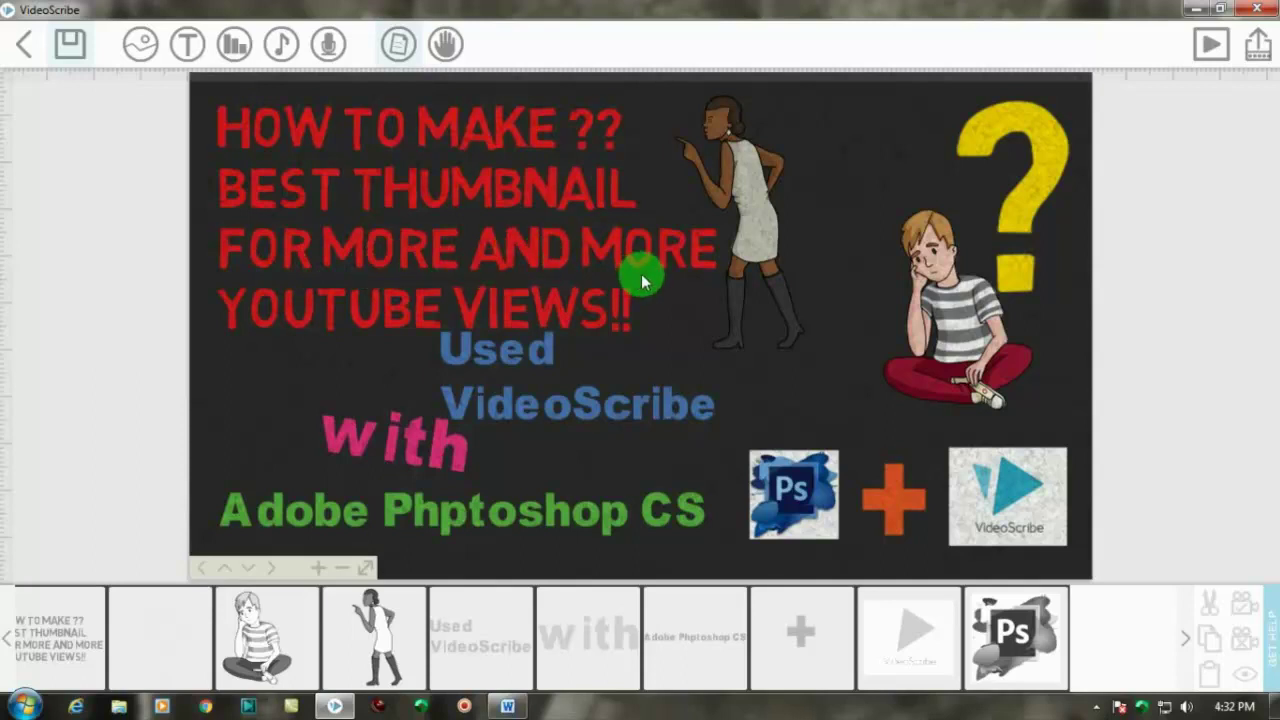
Step: Set the canvas paper to a purple colour and texture
click(393, 43)
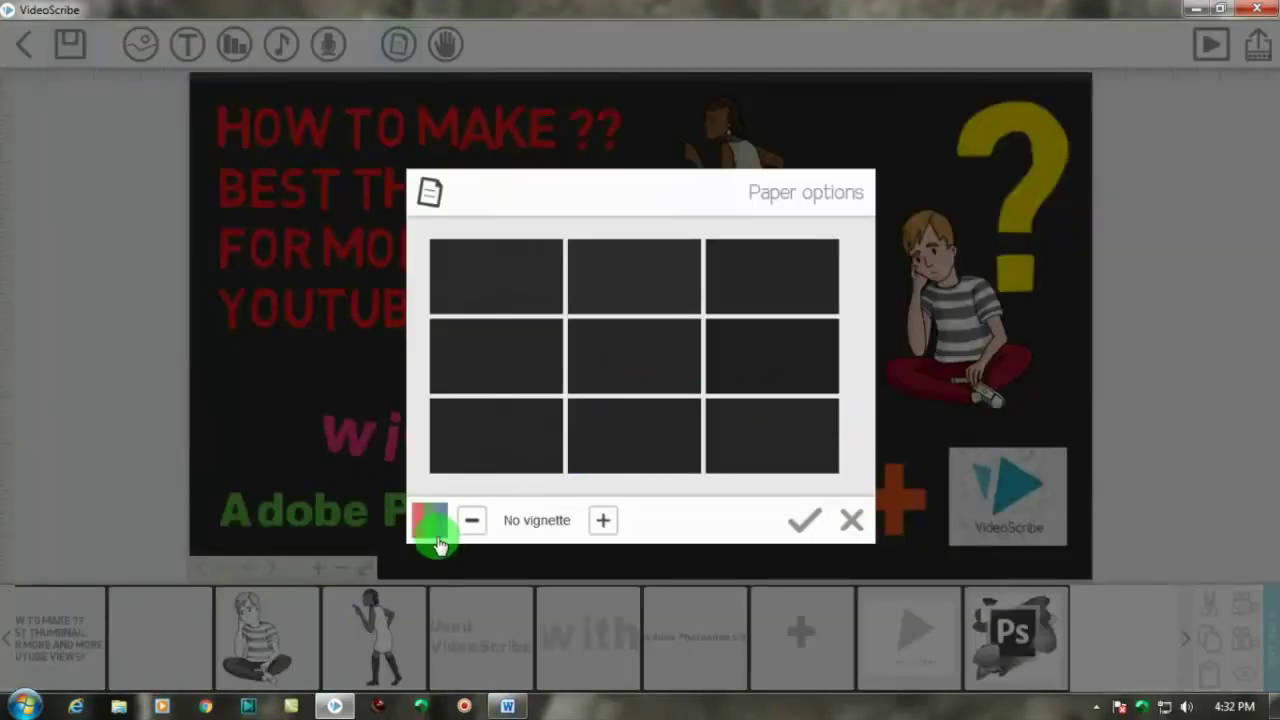
click(430, 519)
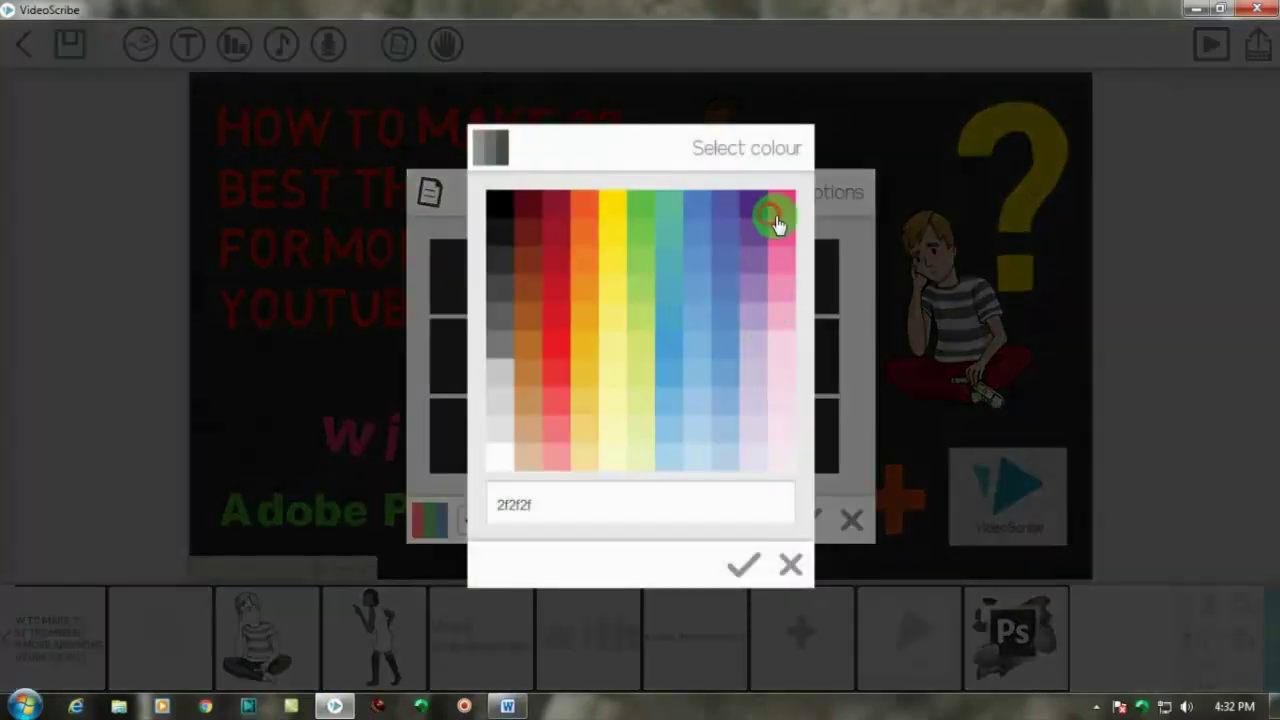
click(777, 220)
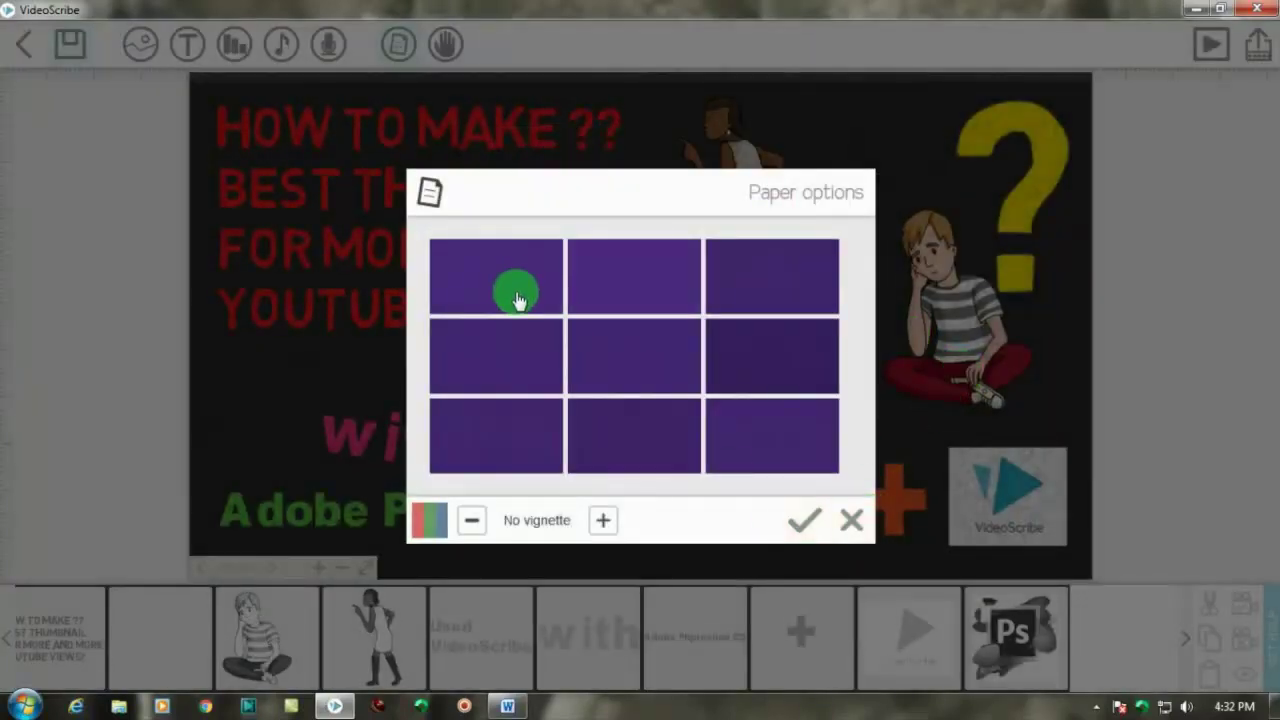
click(541, 420)
click(792, 522)
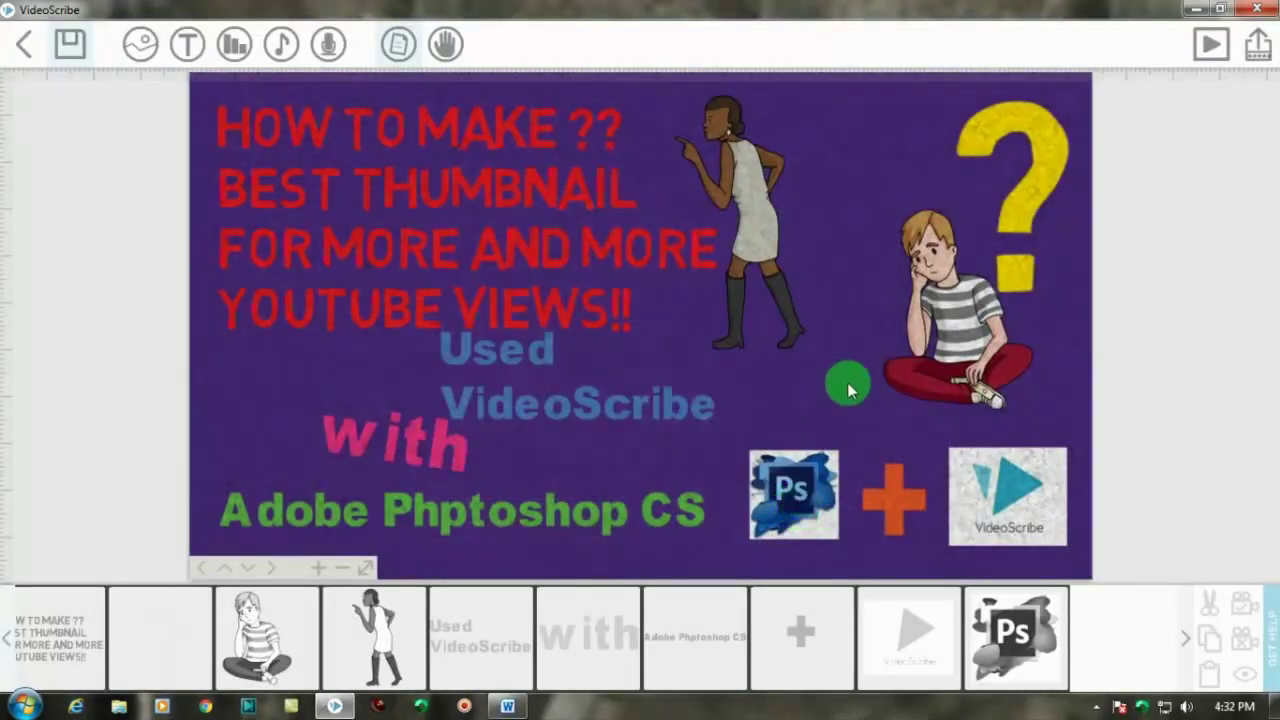
click(877, 294)
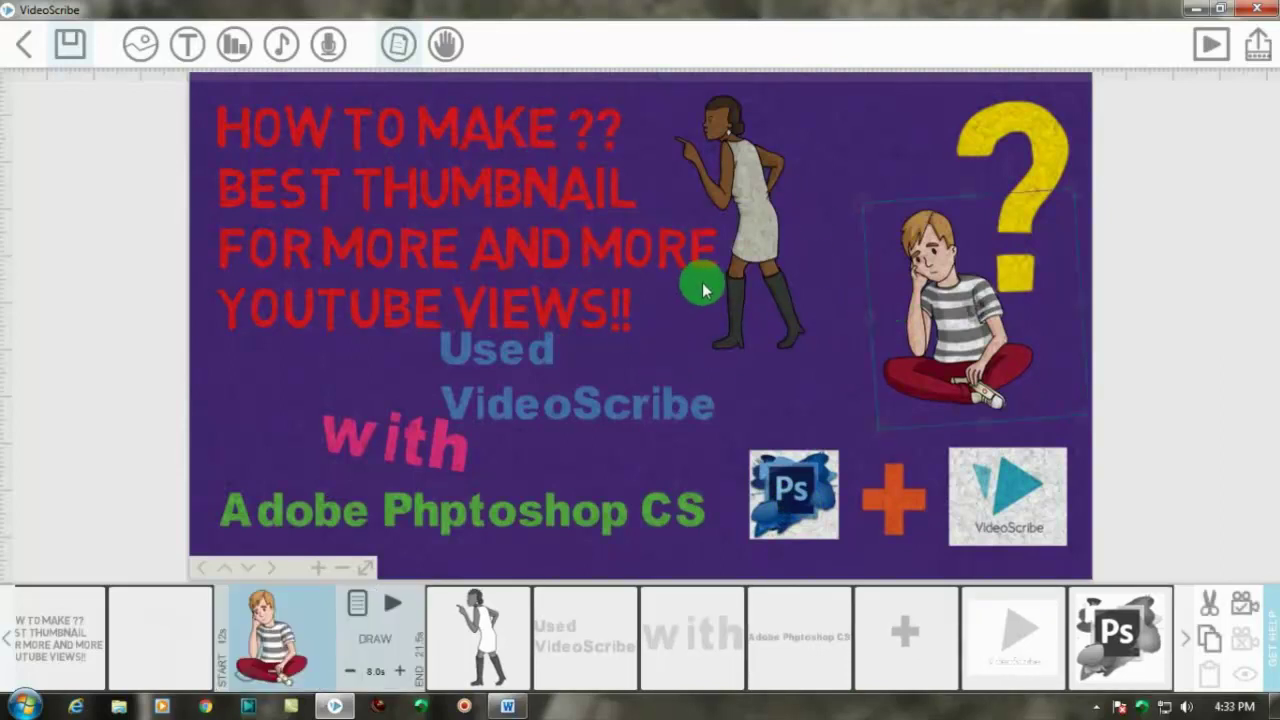
click(885, 106)
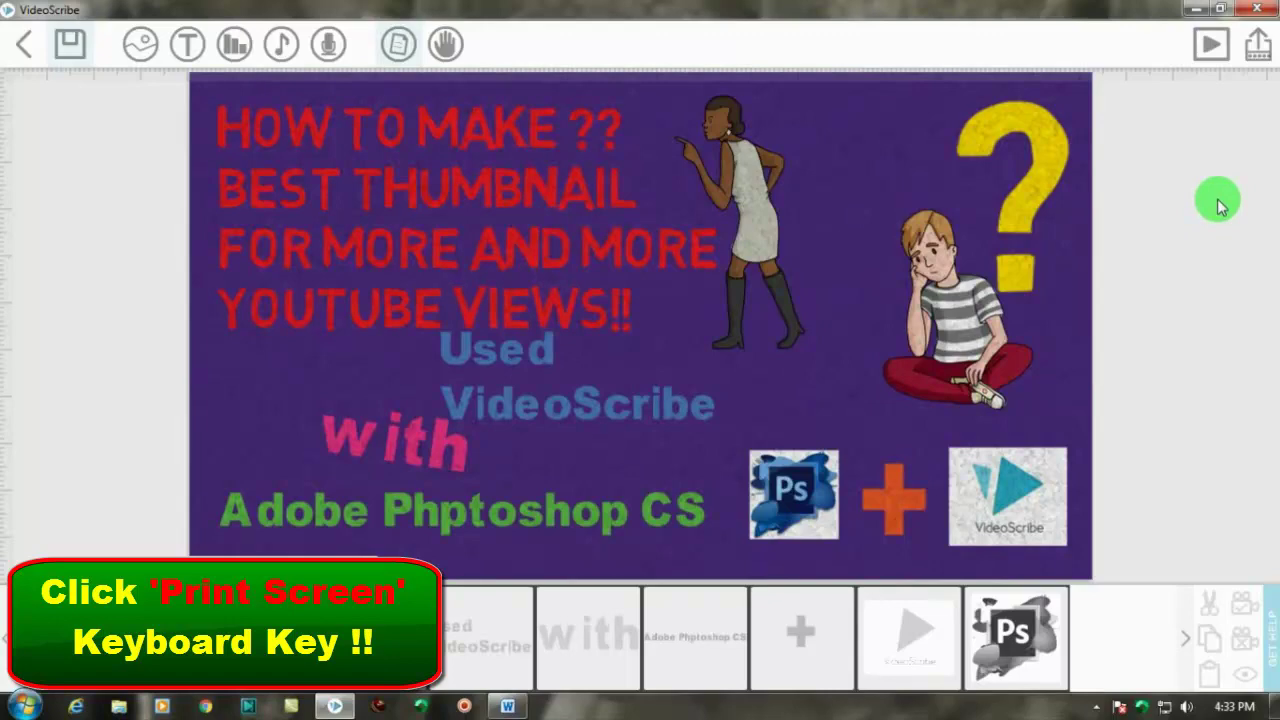
Step: Minimize VideoScribe and launch Adobe Photoshop CS from the Start menu
click(1195, 9)
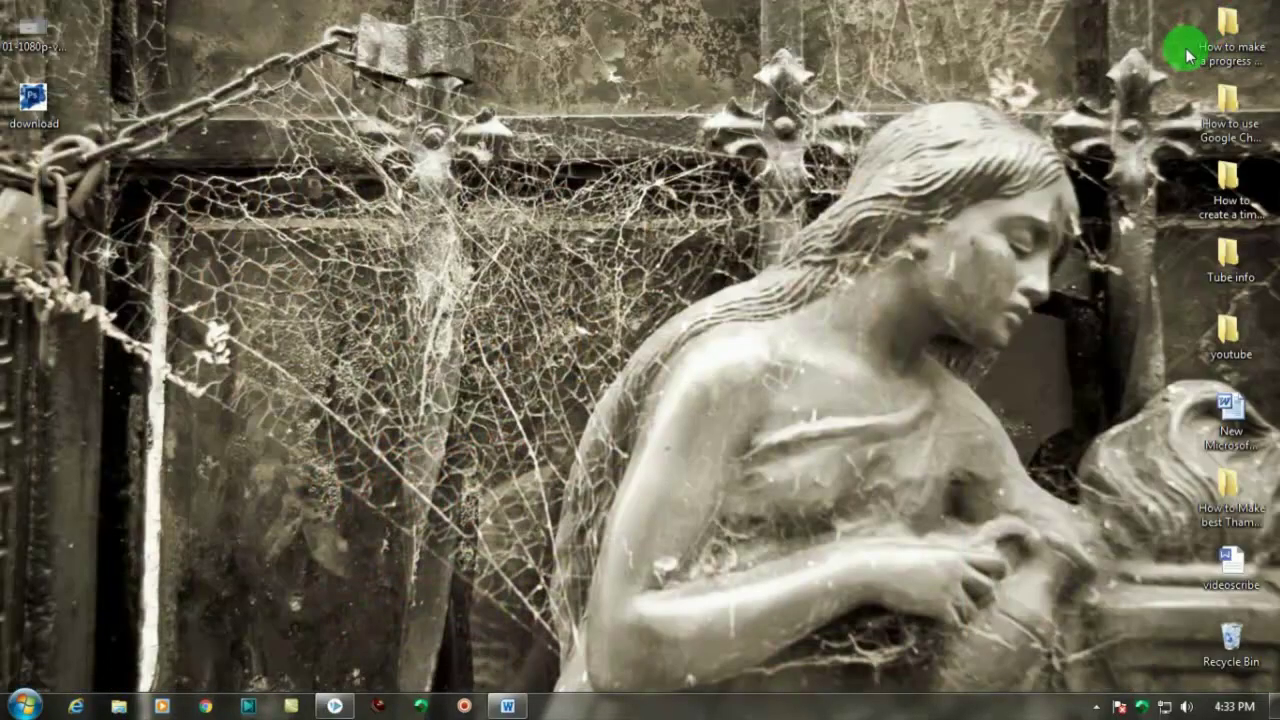
click(24, 704)
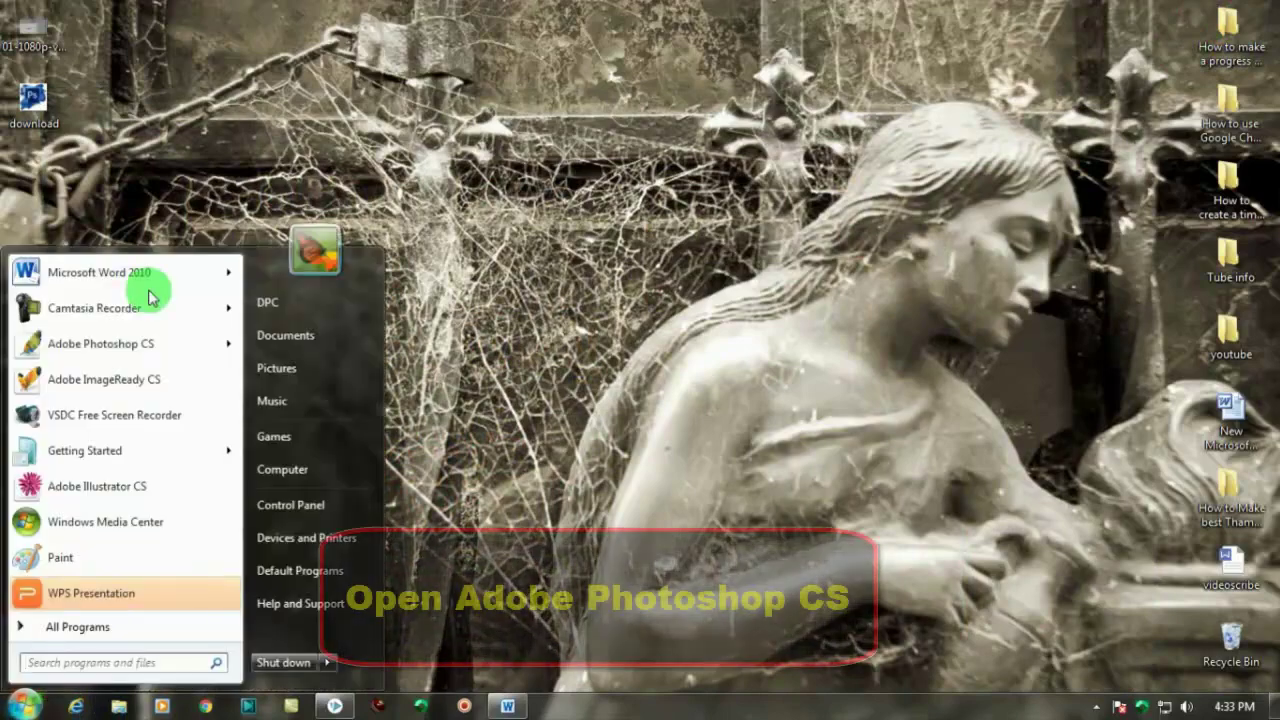
mouse_move(139, 354)
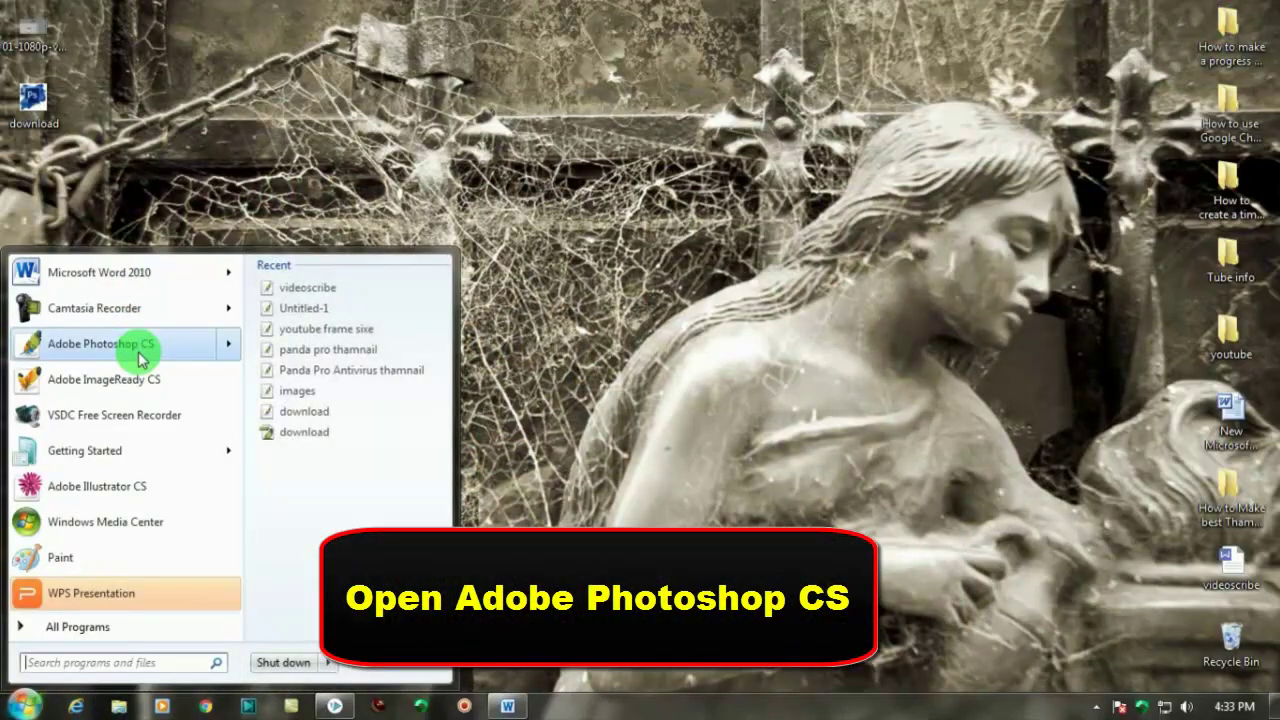
click(139, 354)
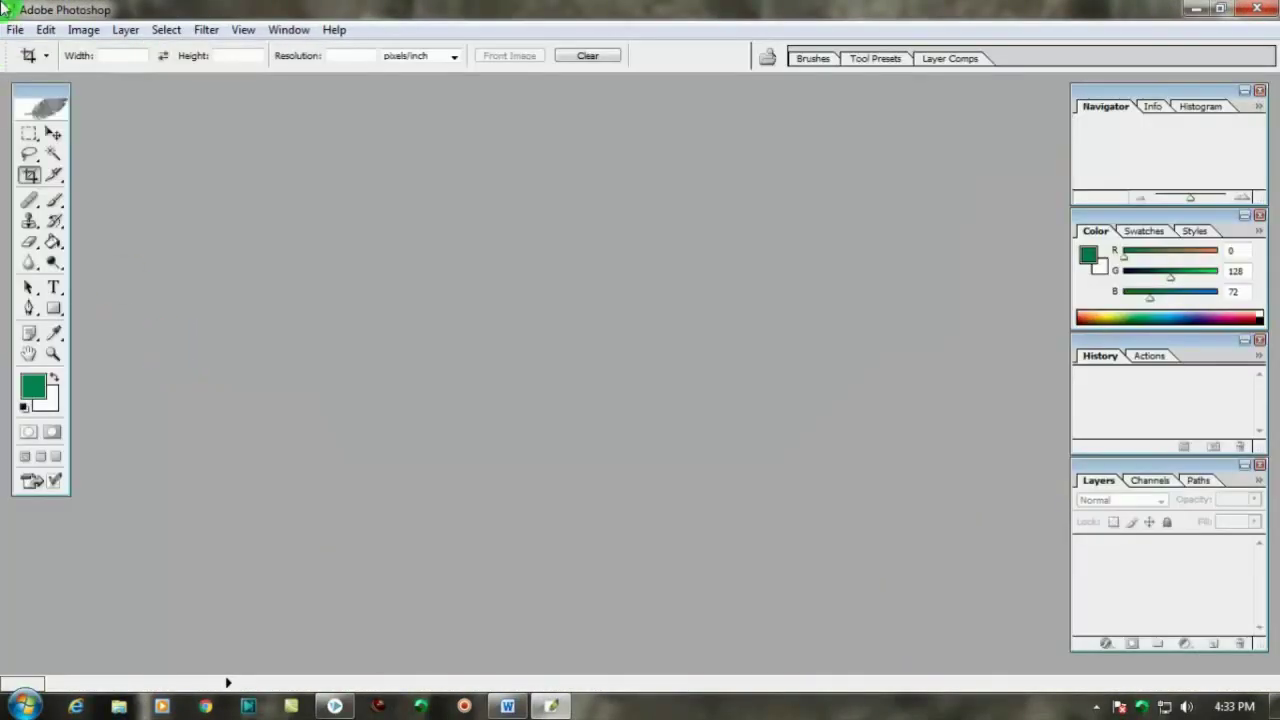
Step: Create a new transparent 16-bit document from the Clipboard preset
click(15, 29)
click(40, 48)
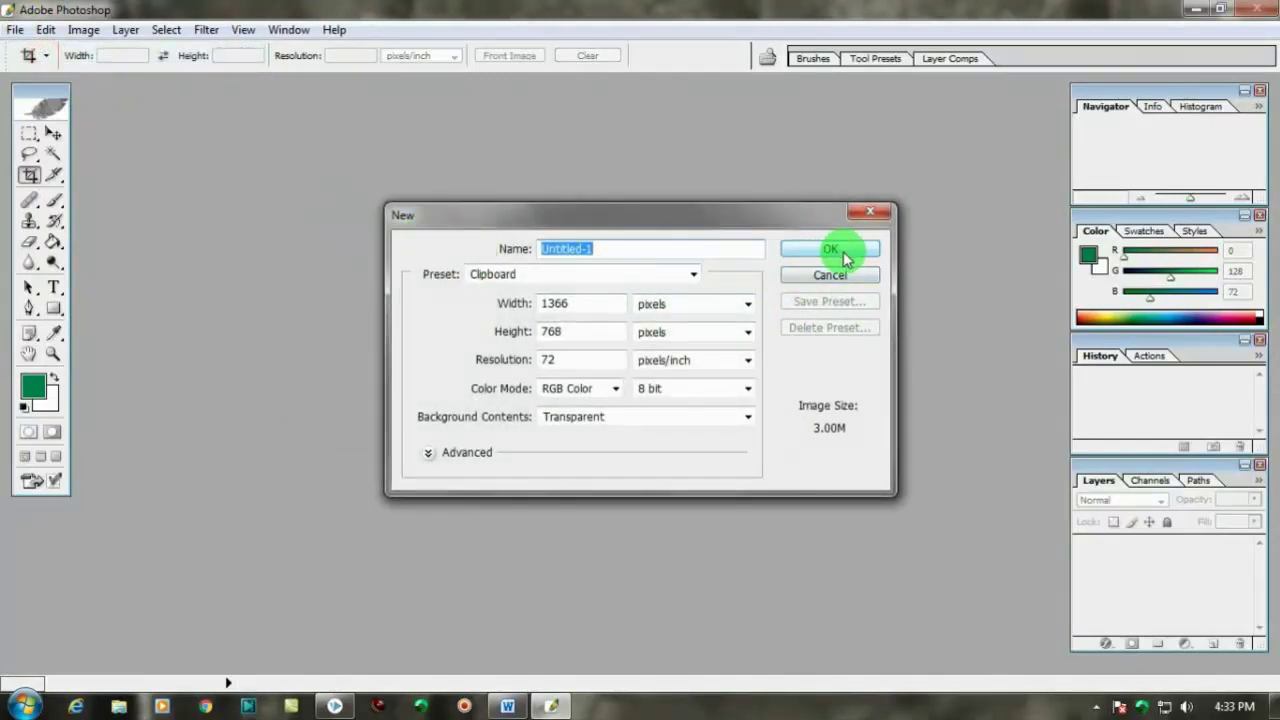
click(748, 388)
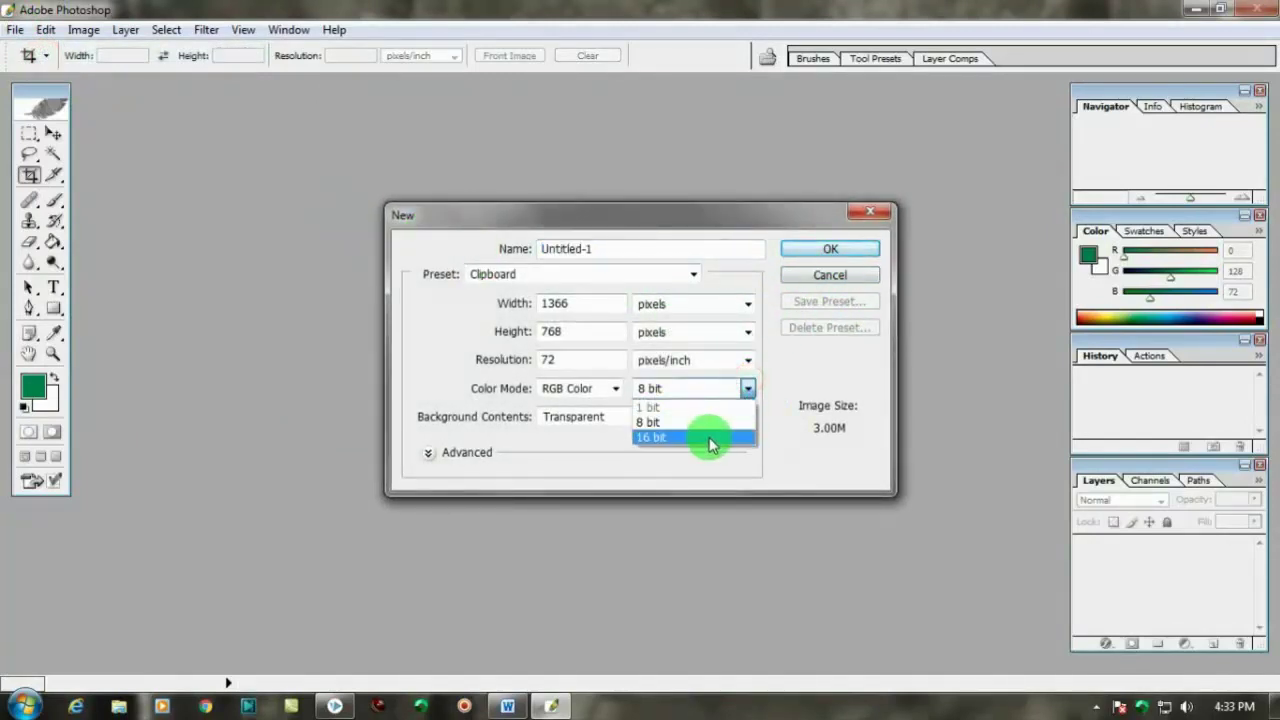
click(712, 440)
click(836, 250)
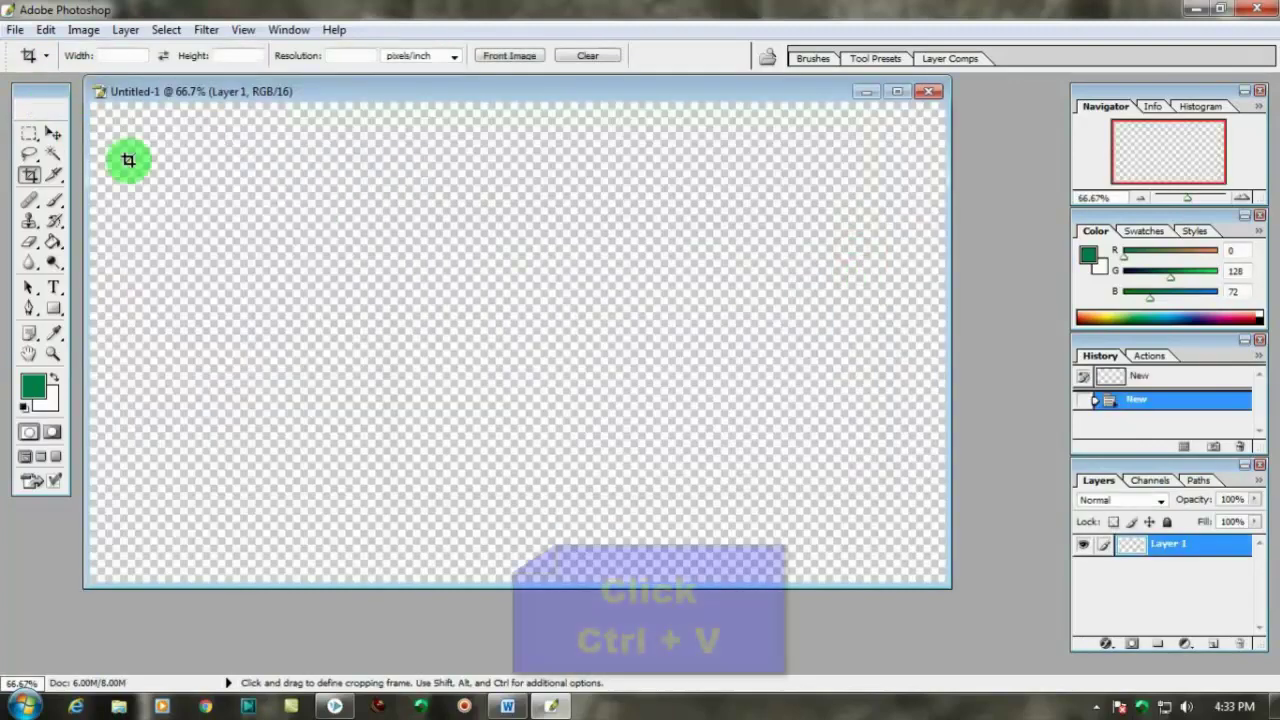
Step: Paste the captured screenshot and crop it to the purple scene
key(ctrl+v)
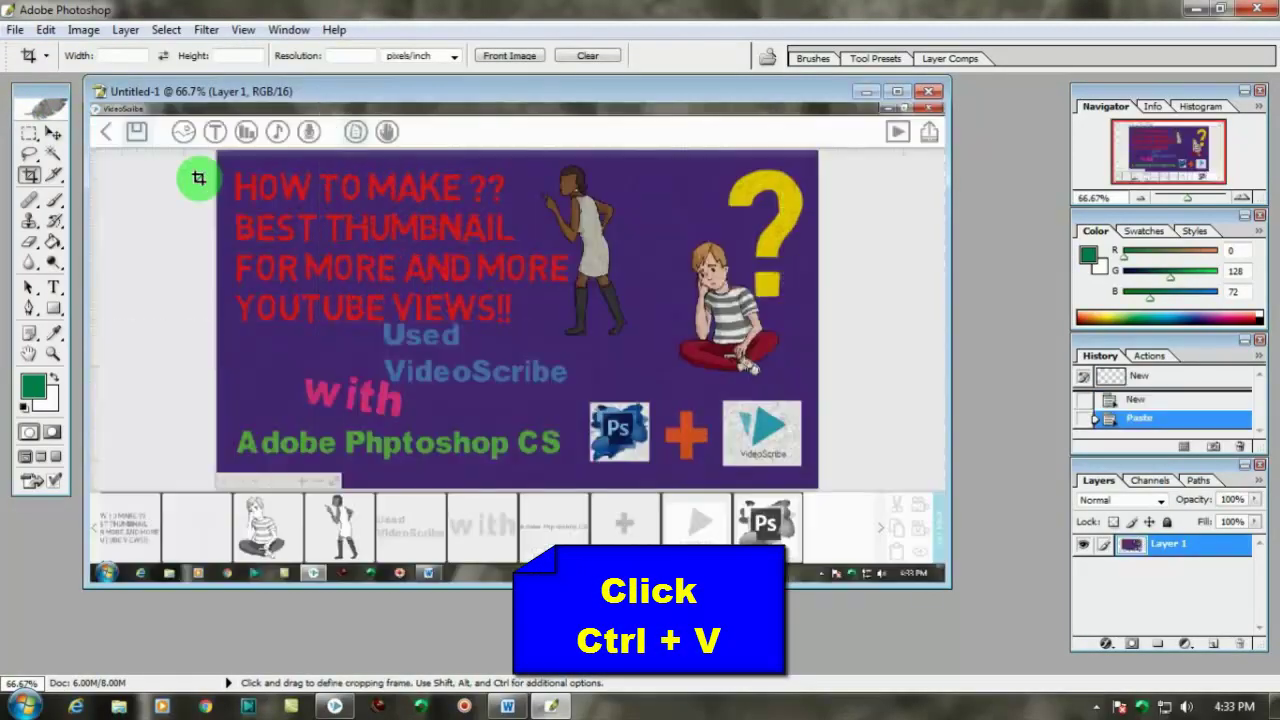
drag(220, 155, 817, 470)
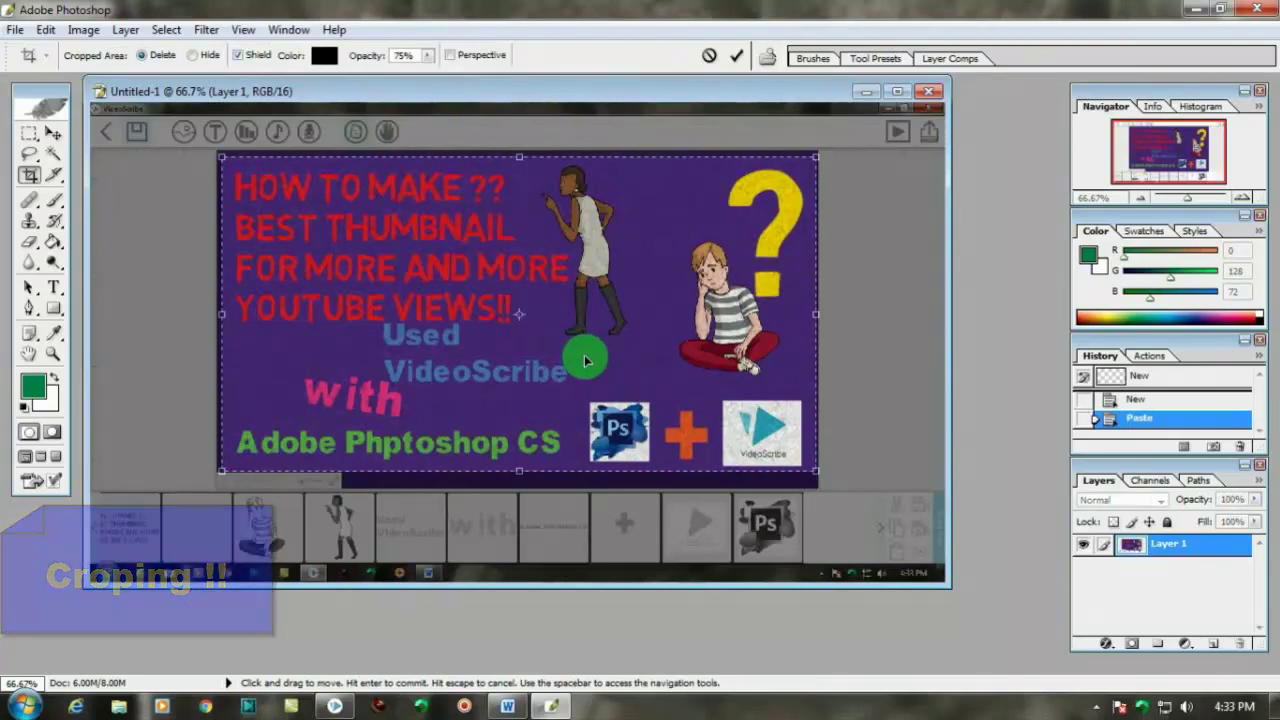
key(Return)
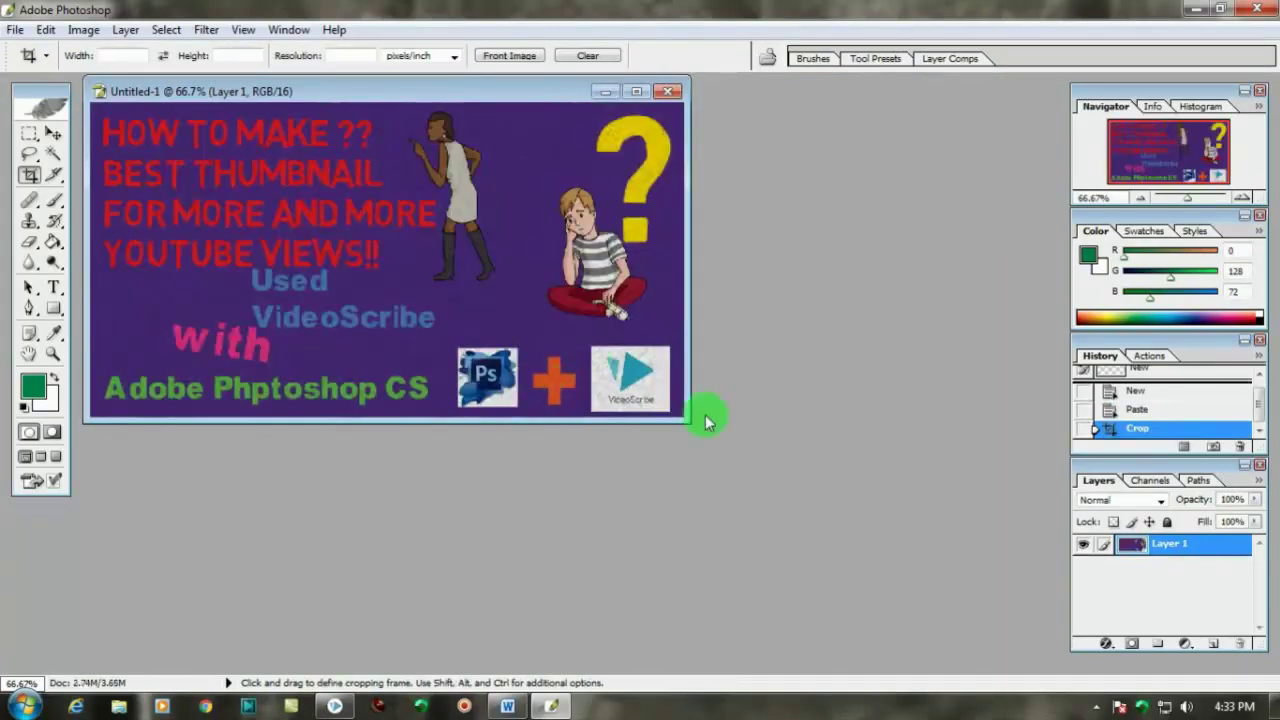
Step: Resize the image to width 1280 and height 720 pixels in Image Size
click(84, 29)
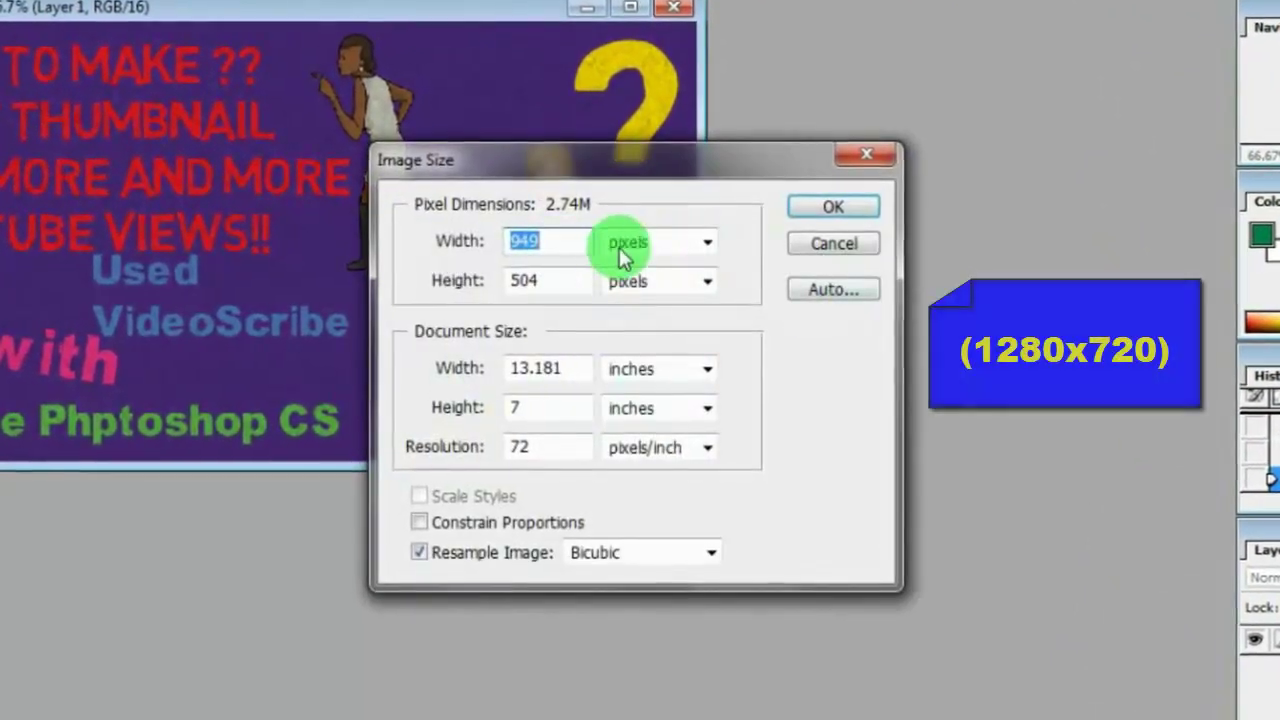
double_click(516, 242)
text(1280)
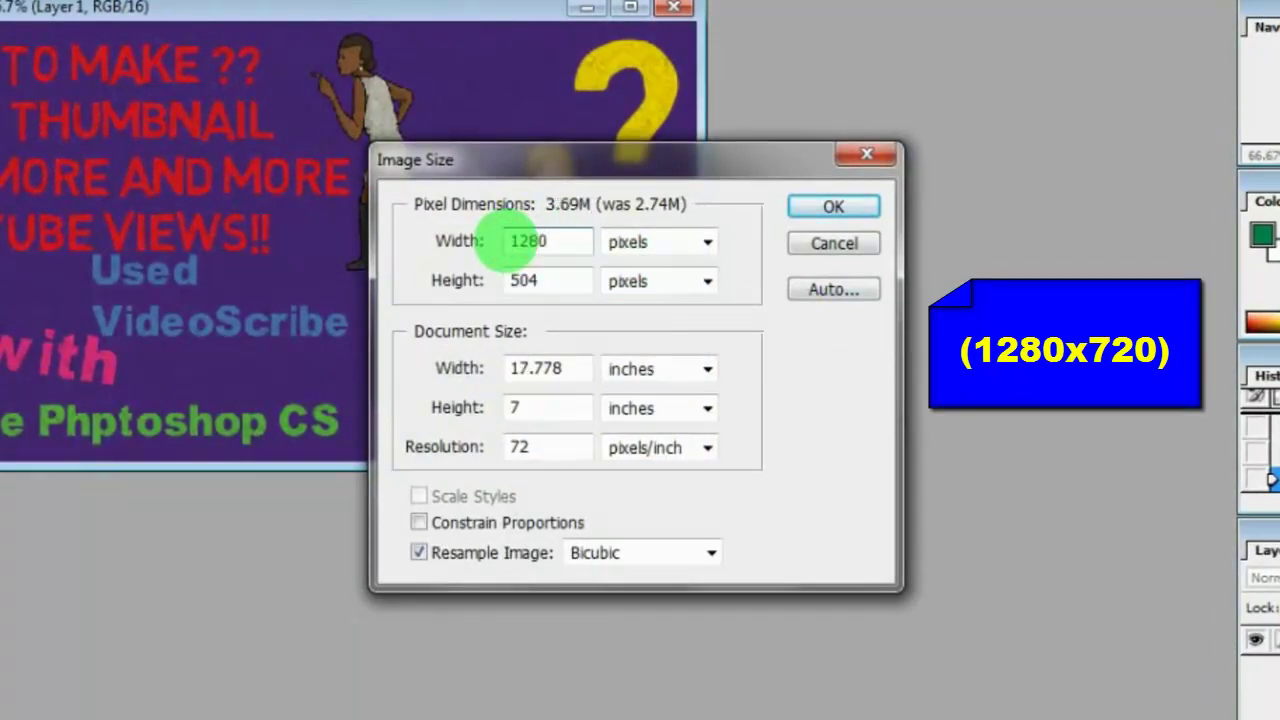
drag(566, 288, 490, 282)
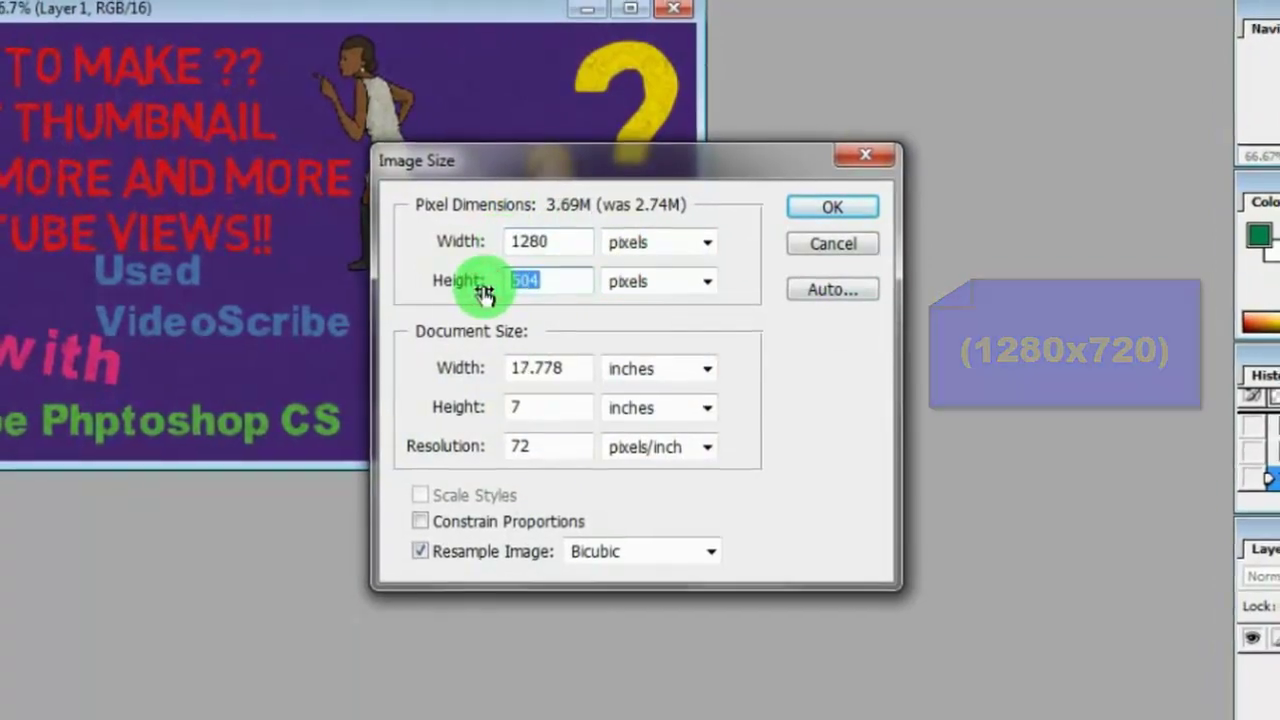
text(720)
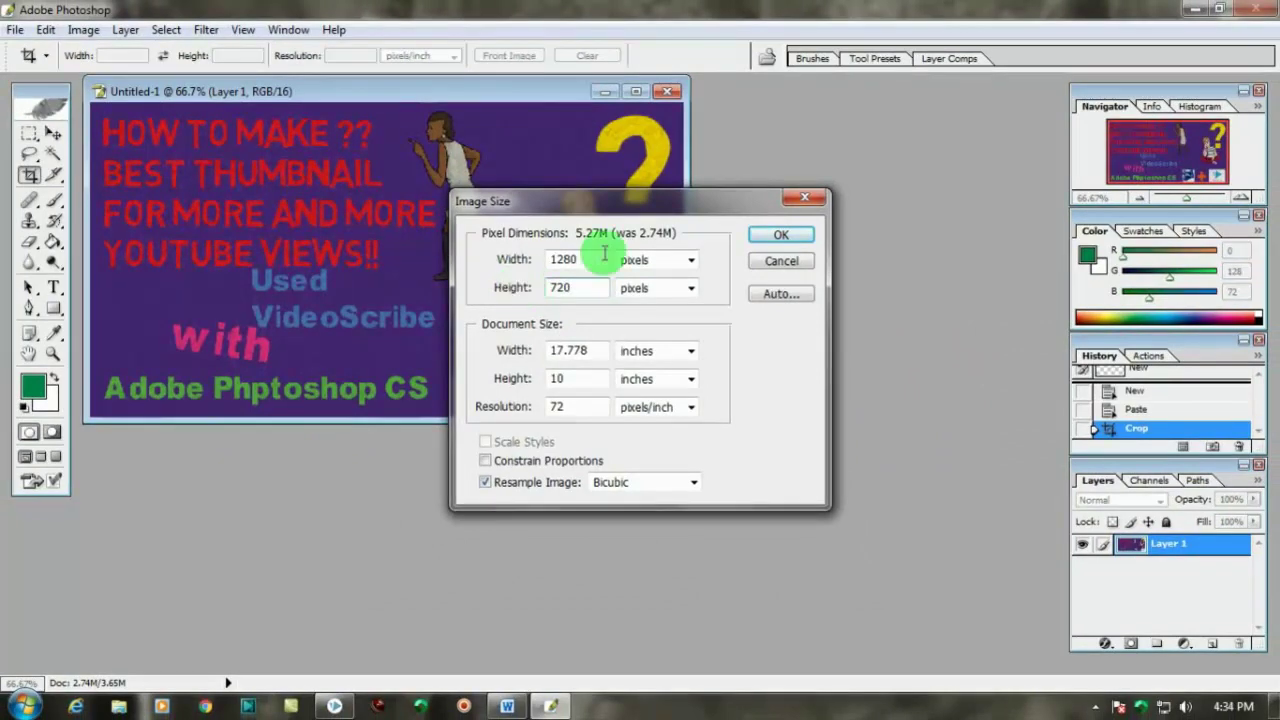
click(780, 236)
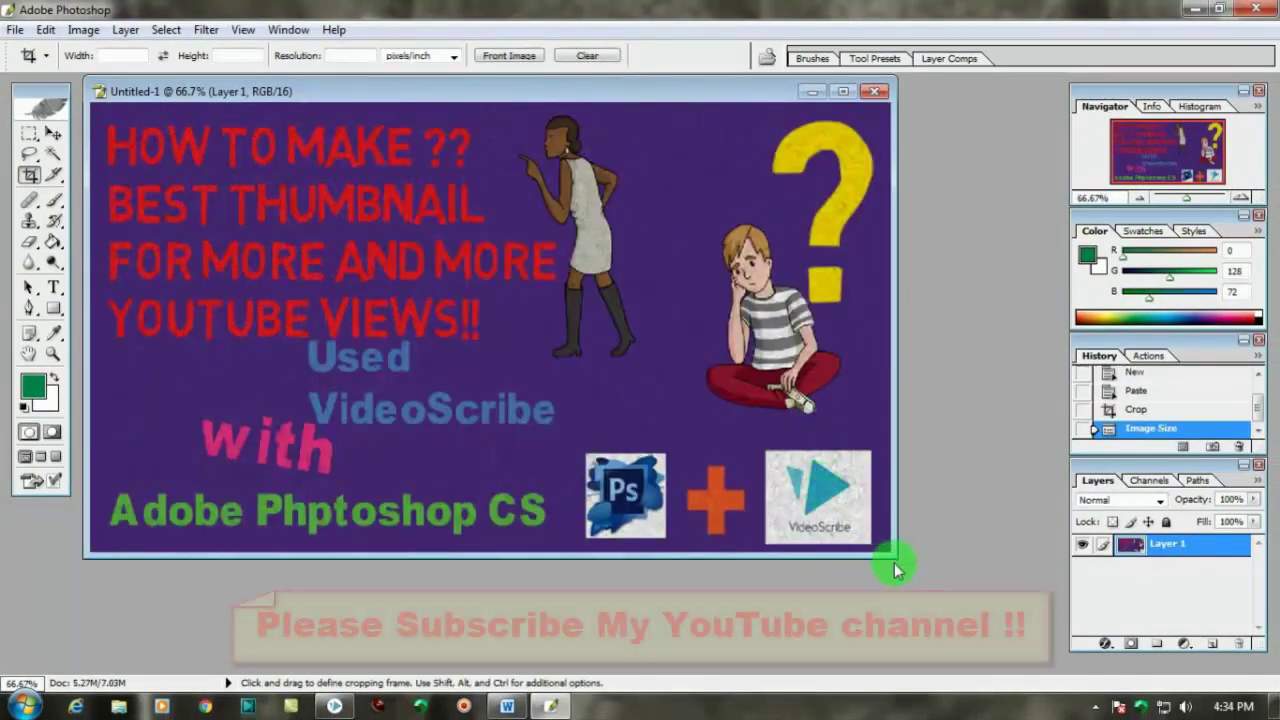
Step: Save for Web as a JPEG named Thumbnail on the desktop, then minimize Photoshop
click(15, 30)
click(86, 293)
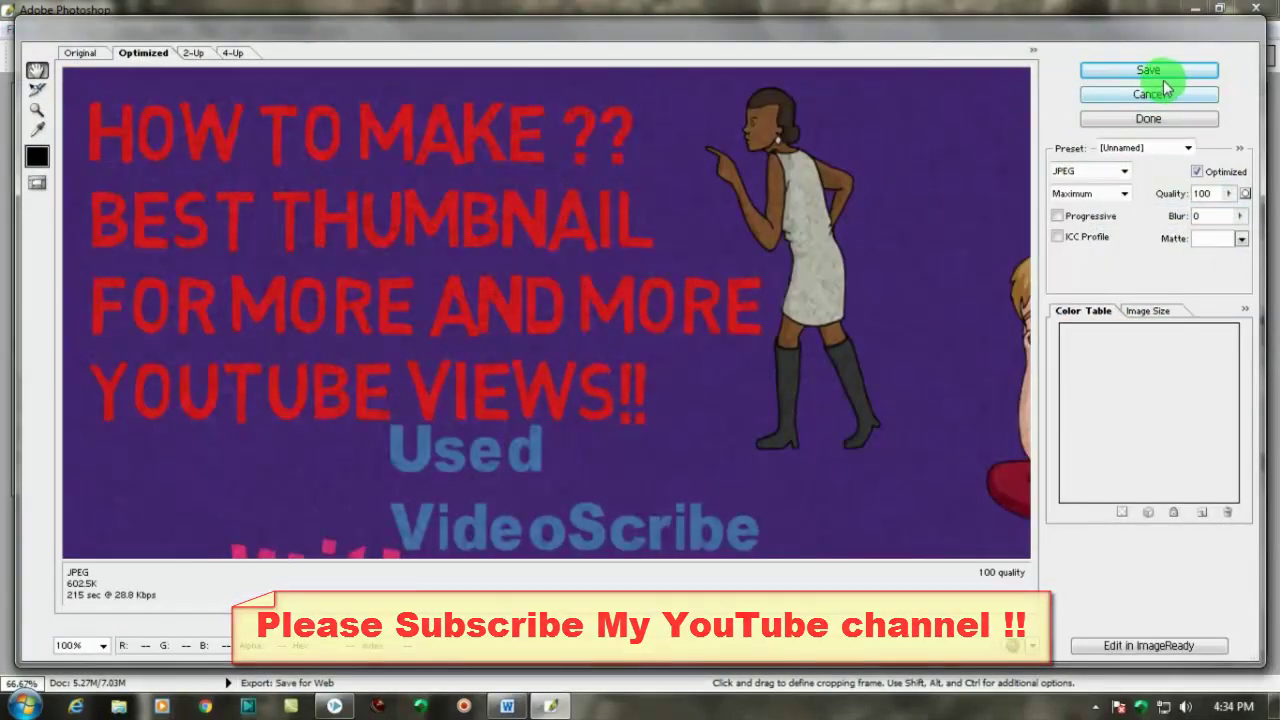
click(1123, 171)
click(1090, 202)
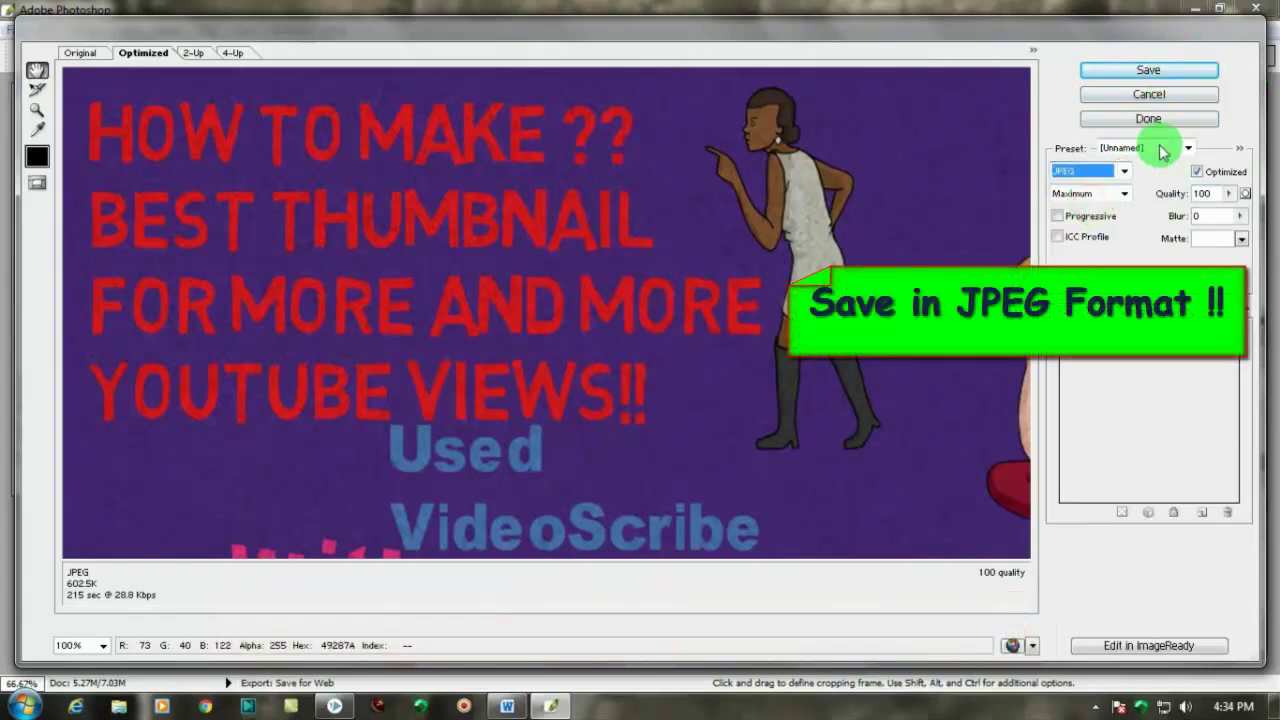
click(1148, 70)
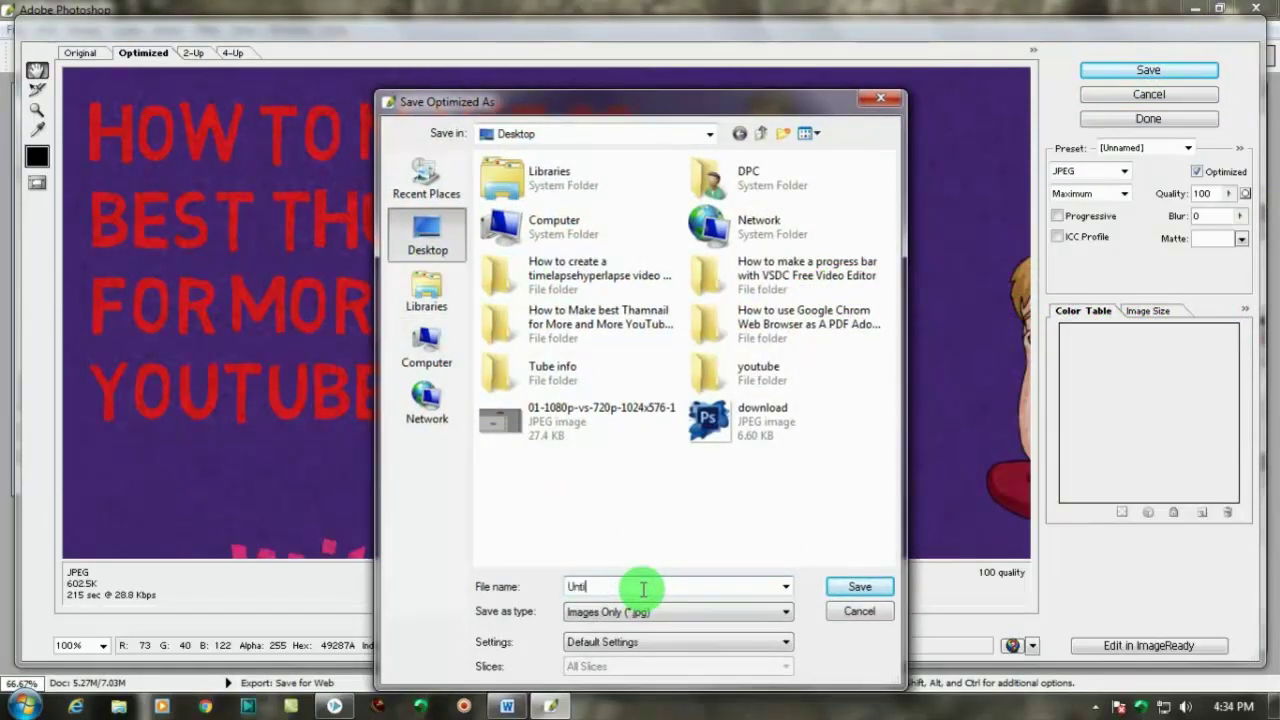
text(Thambnail)
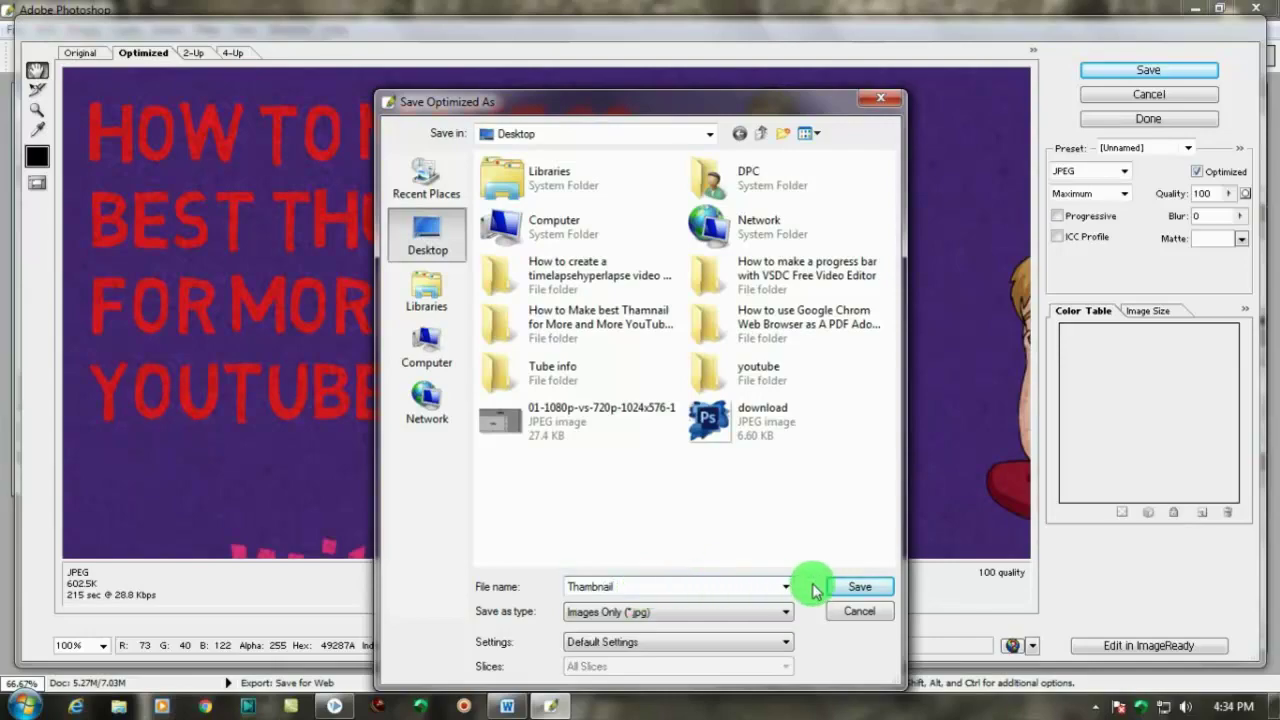
click(853, 586)
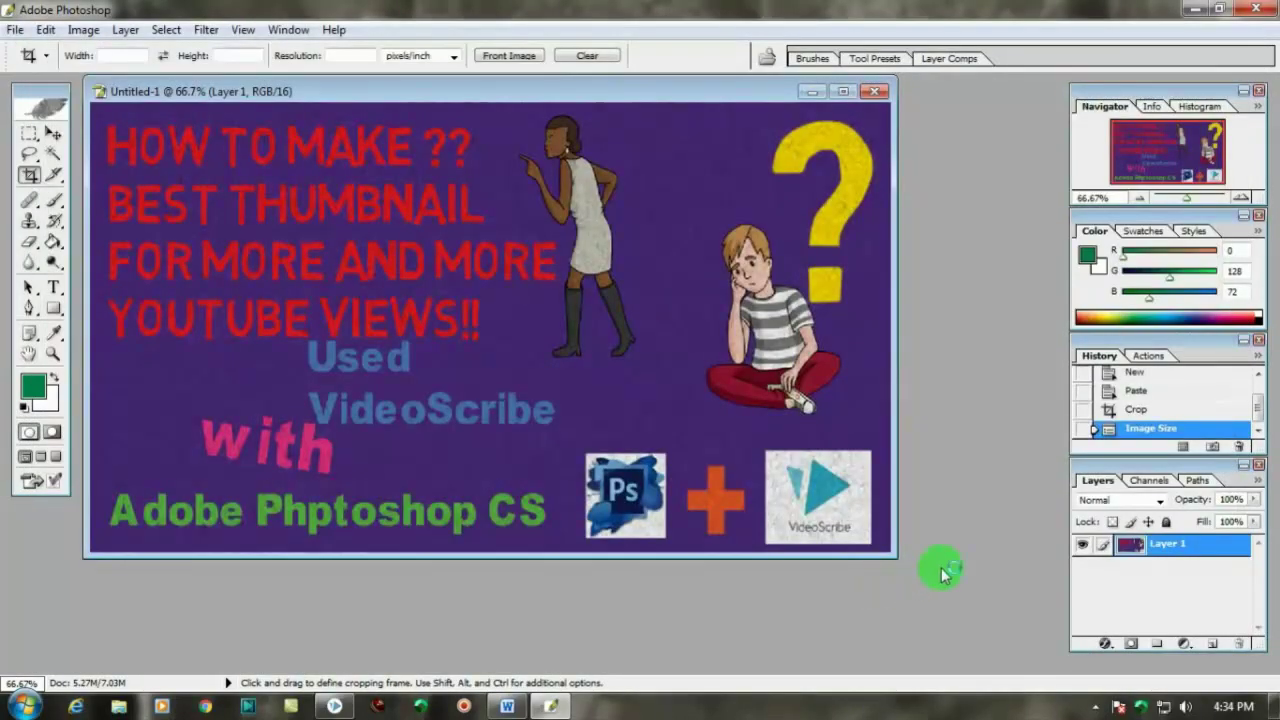
click(1194, 8)
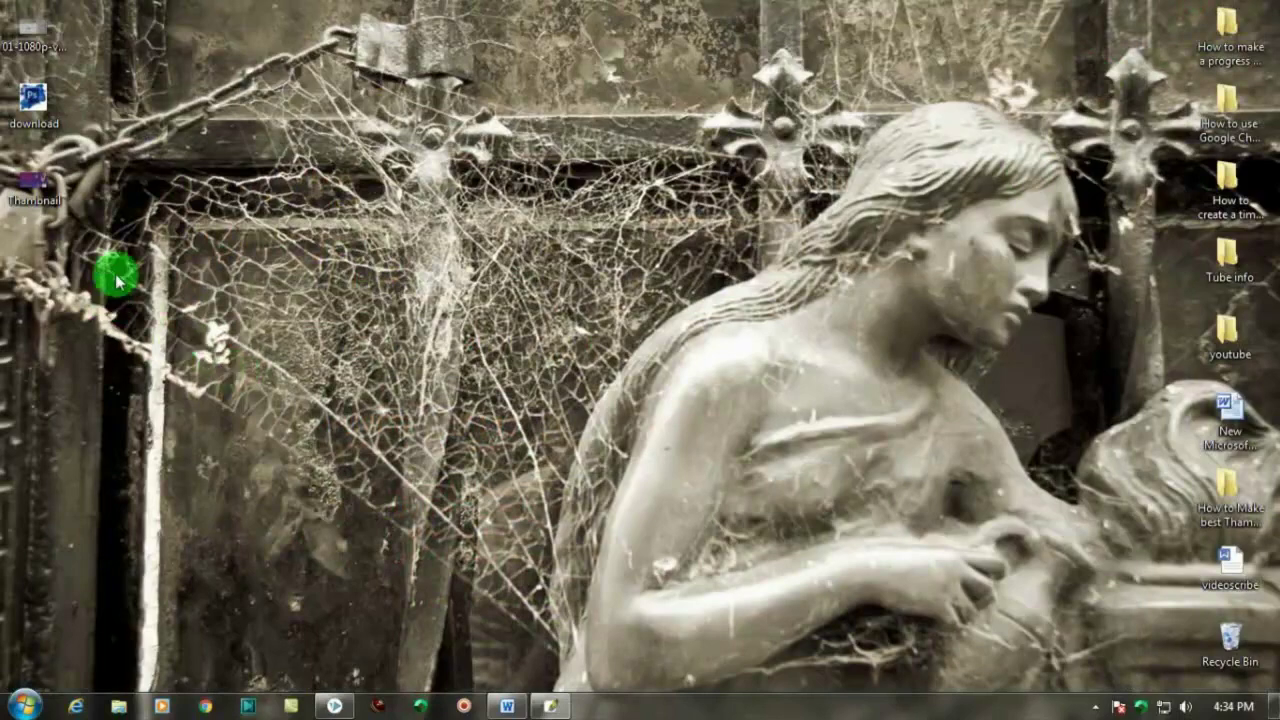
Step: Move the Thumbnail file onto the desktop and open it in Windows Photo Viewer
drag(40, 188, 487, 262)
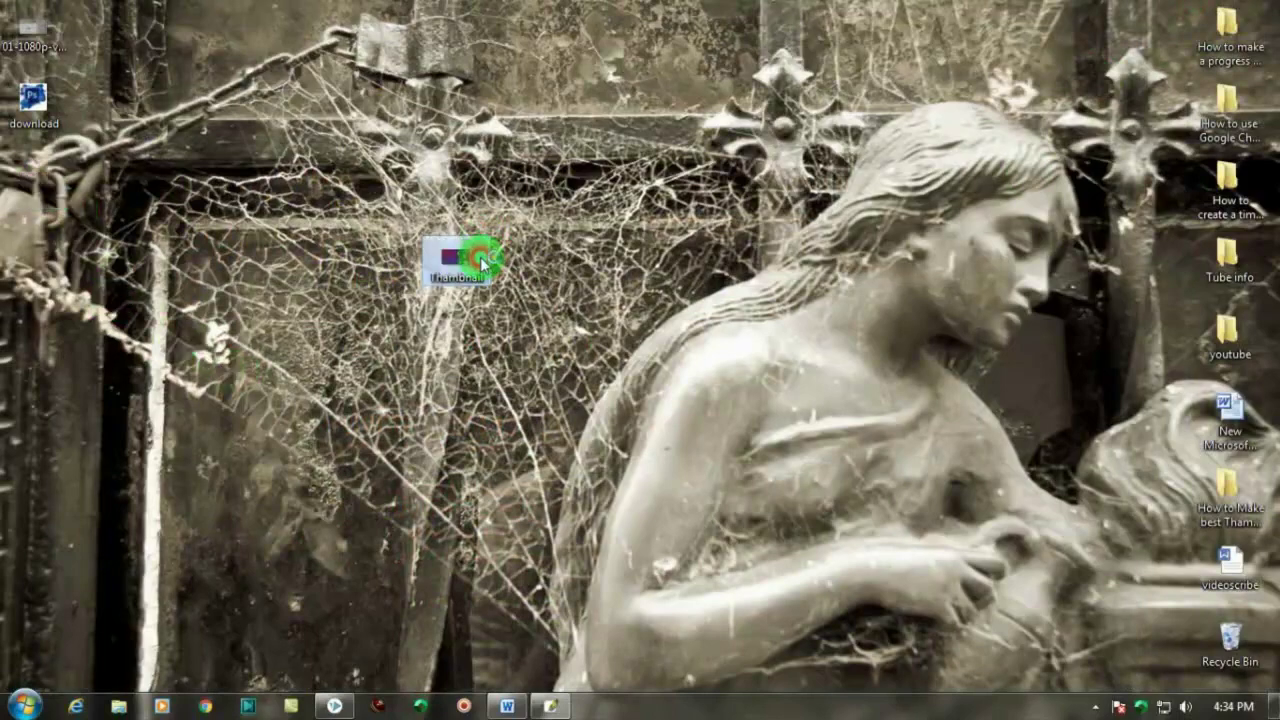
double_click(483, 262)
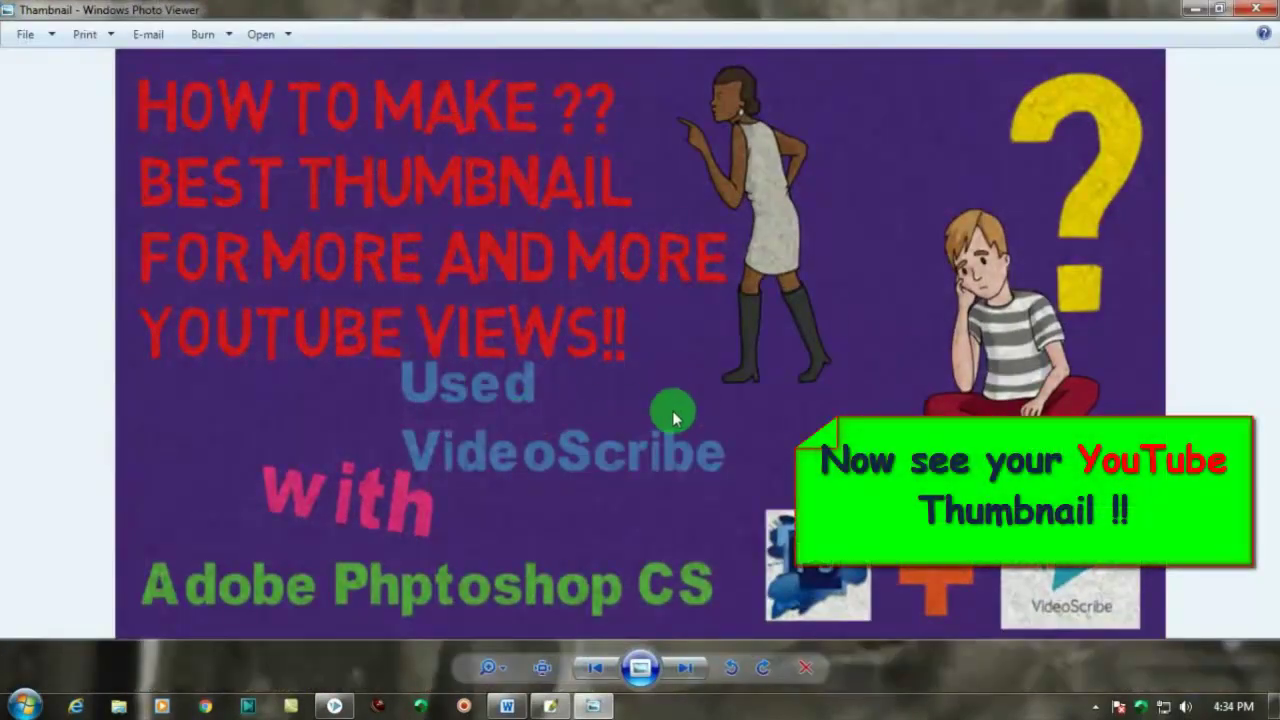